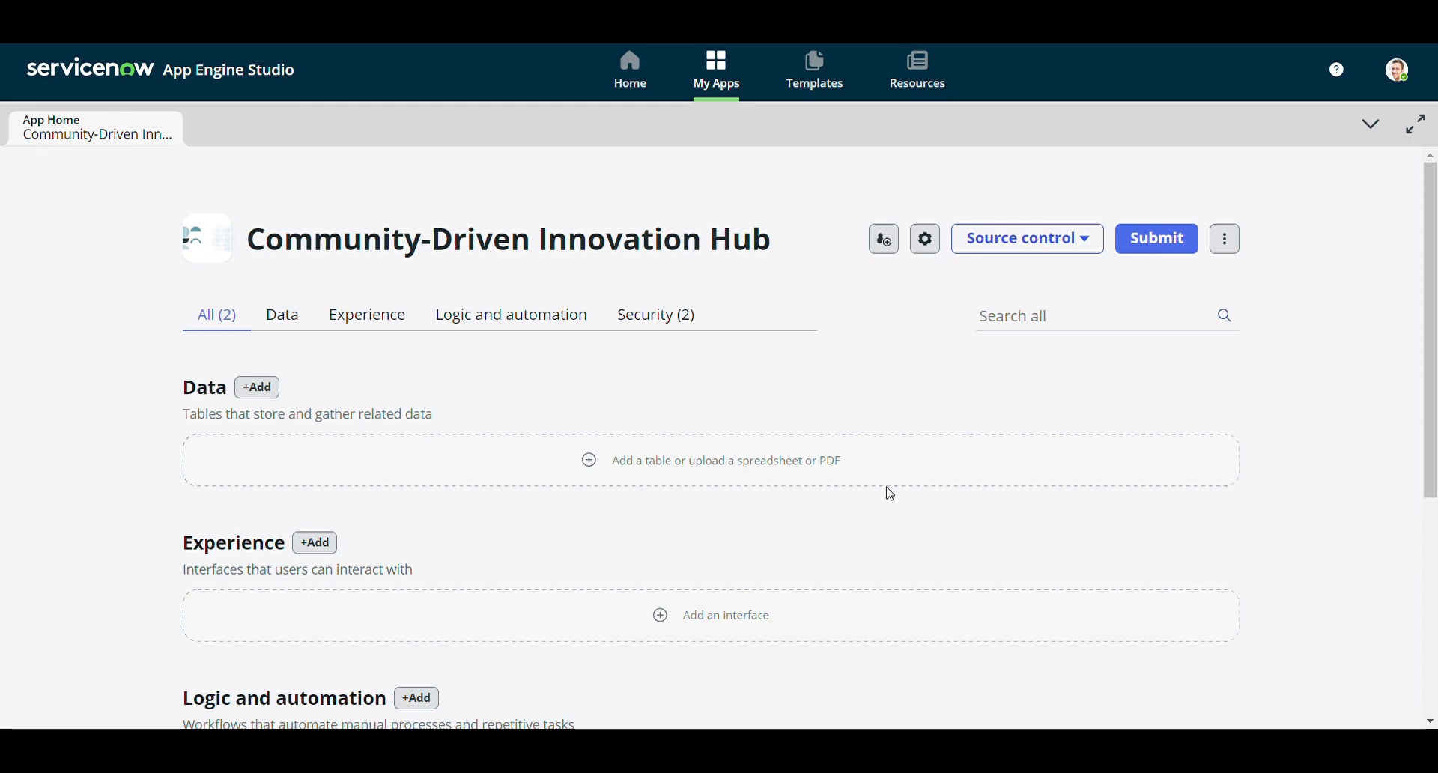
# Start a blank, brand-new table in the Add Data wizard and reach its Define step
pyautogui.scroll(-4, 815, 478)
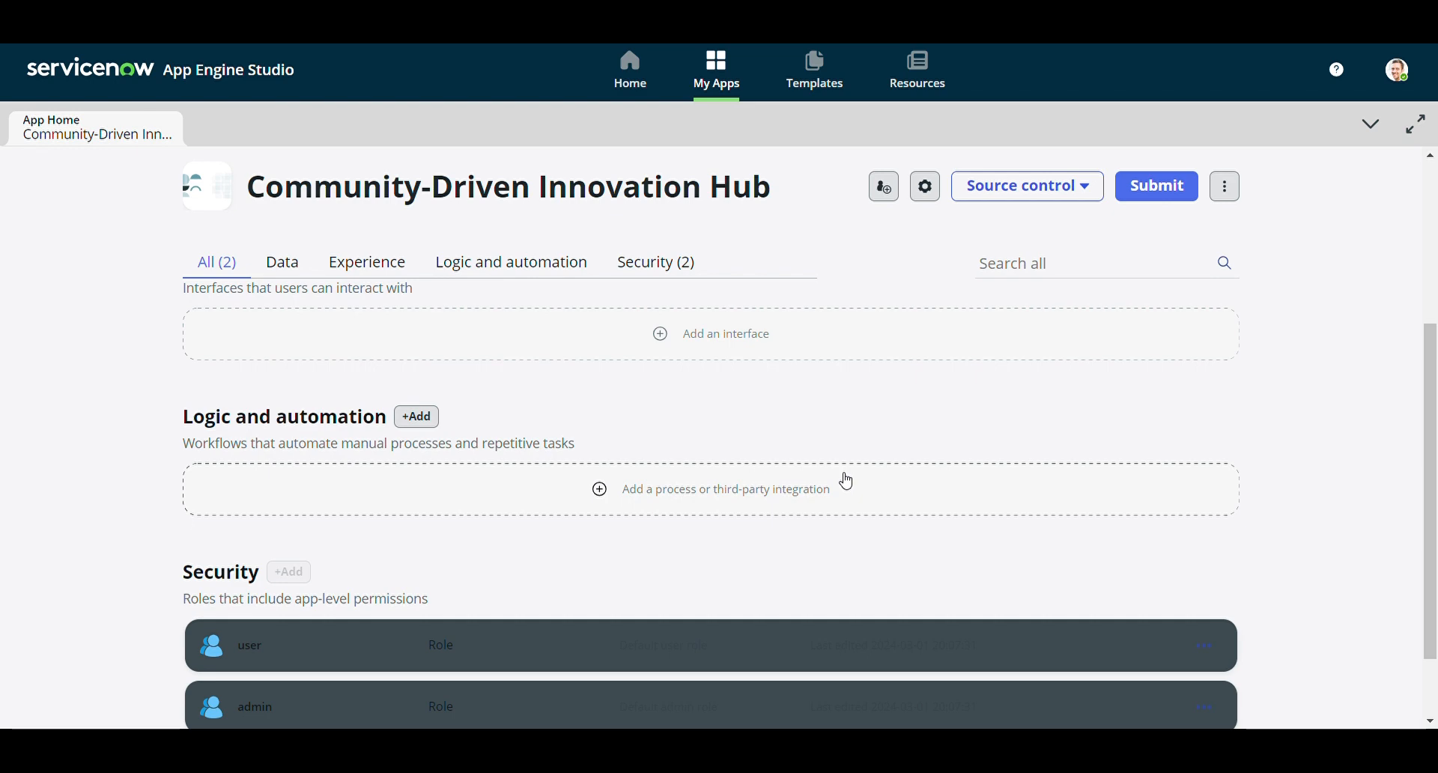
pyautogui.scroll(4, 595, 380)
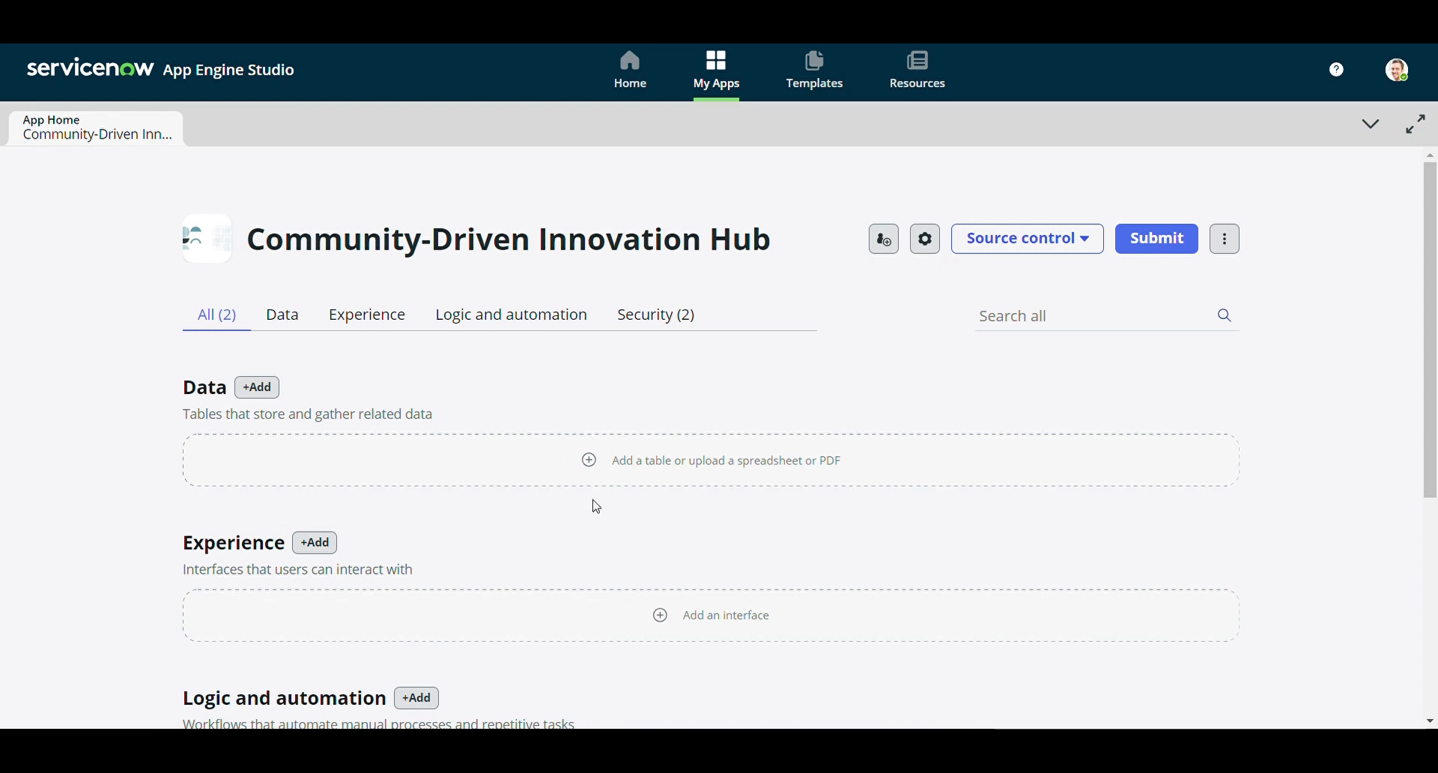
pyautogui.click(734, 469)
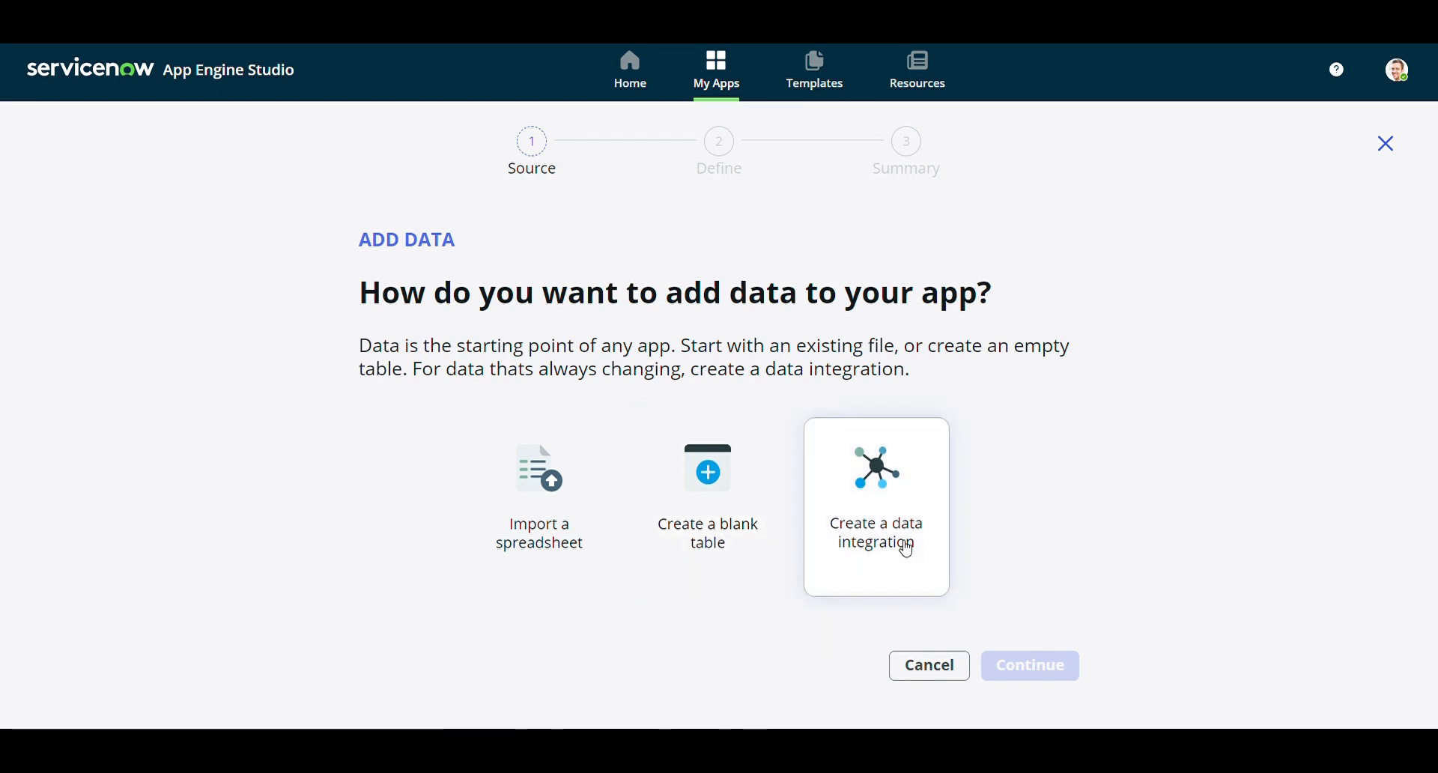
pyautogui.click(753, 540)
pyautogui.click(1054, 668)
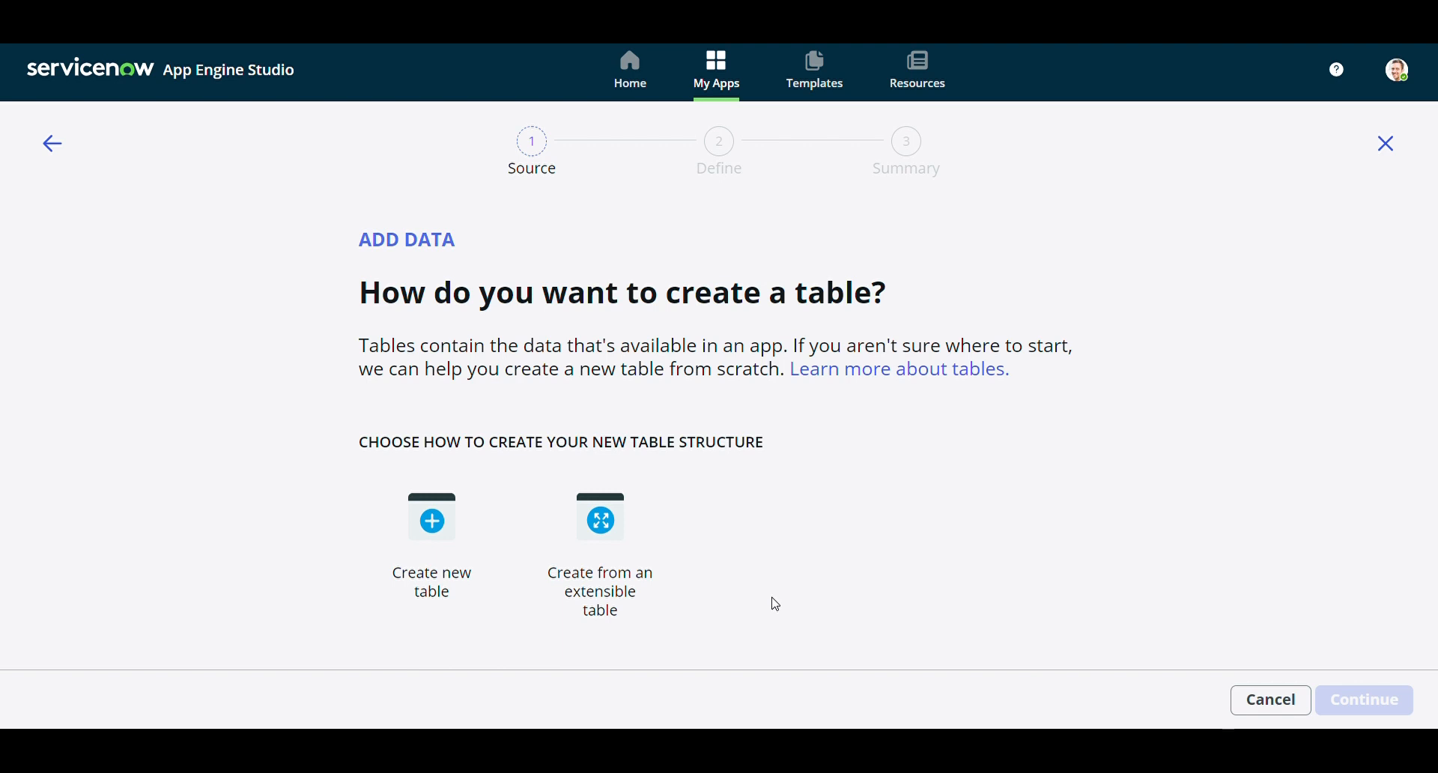
pyautogui.click(462, 558)
pyautogui.click(1382, 699)
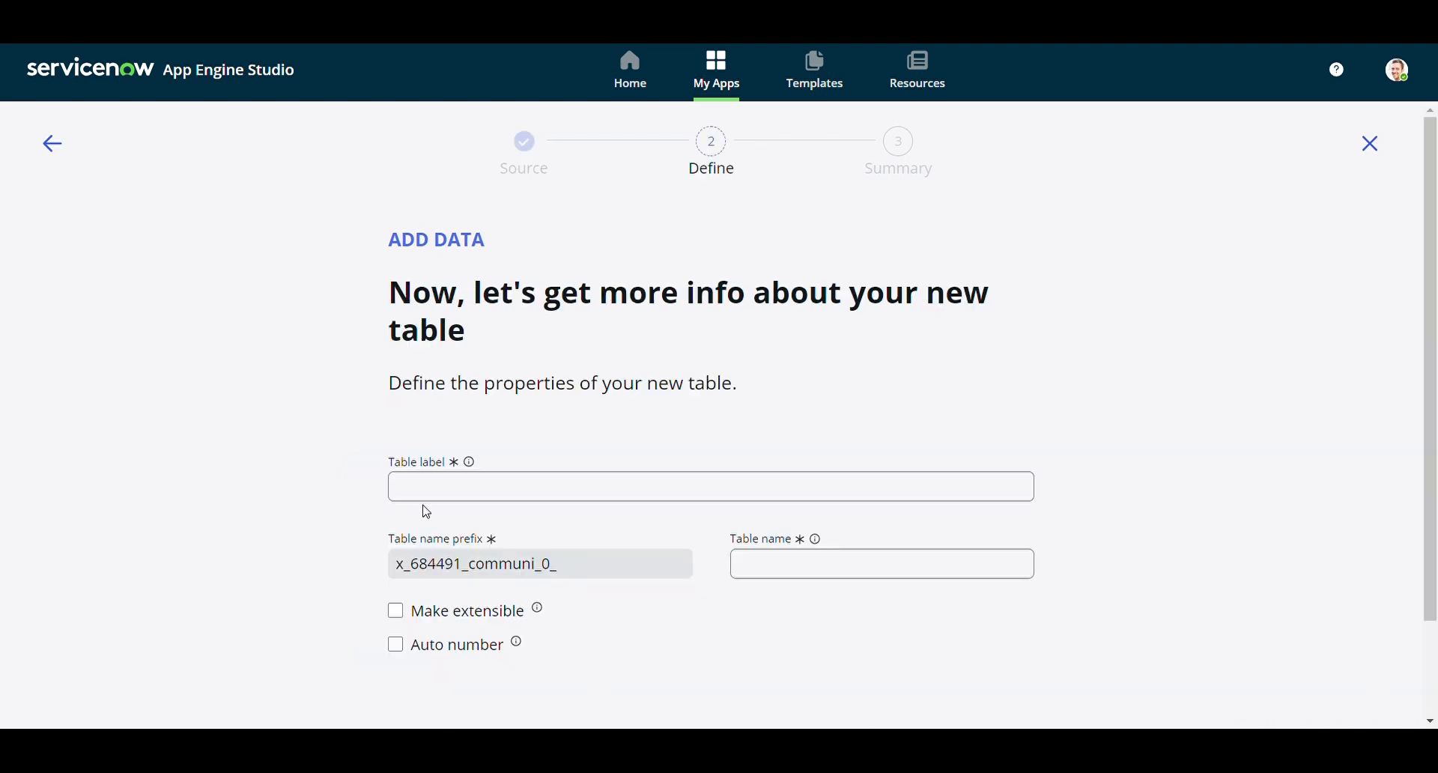
# Enter 'Project List' as the table label so the name project_list fills in
pyautogui.click(469, 499)
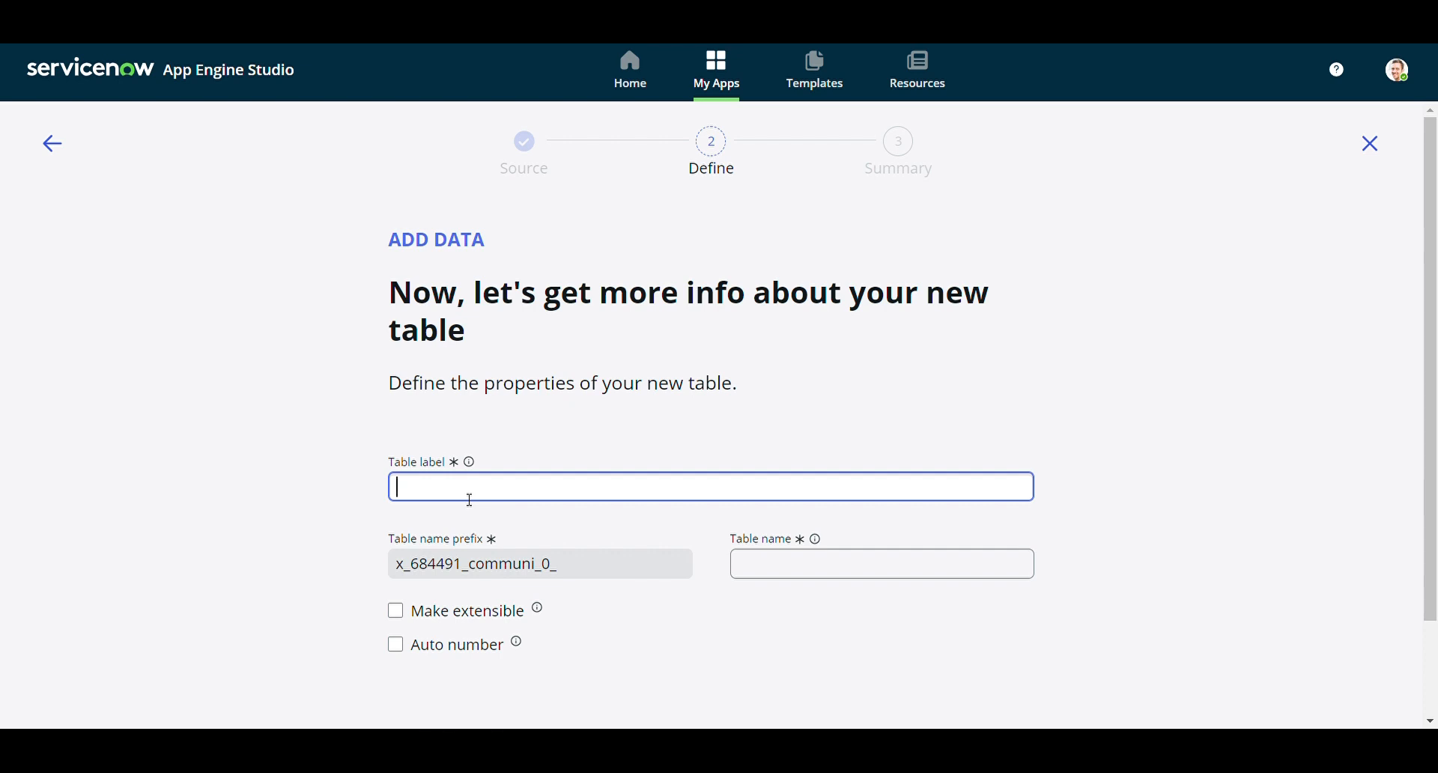
pyautogui.write('Project List')
pyautogui.click(649, 636)
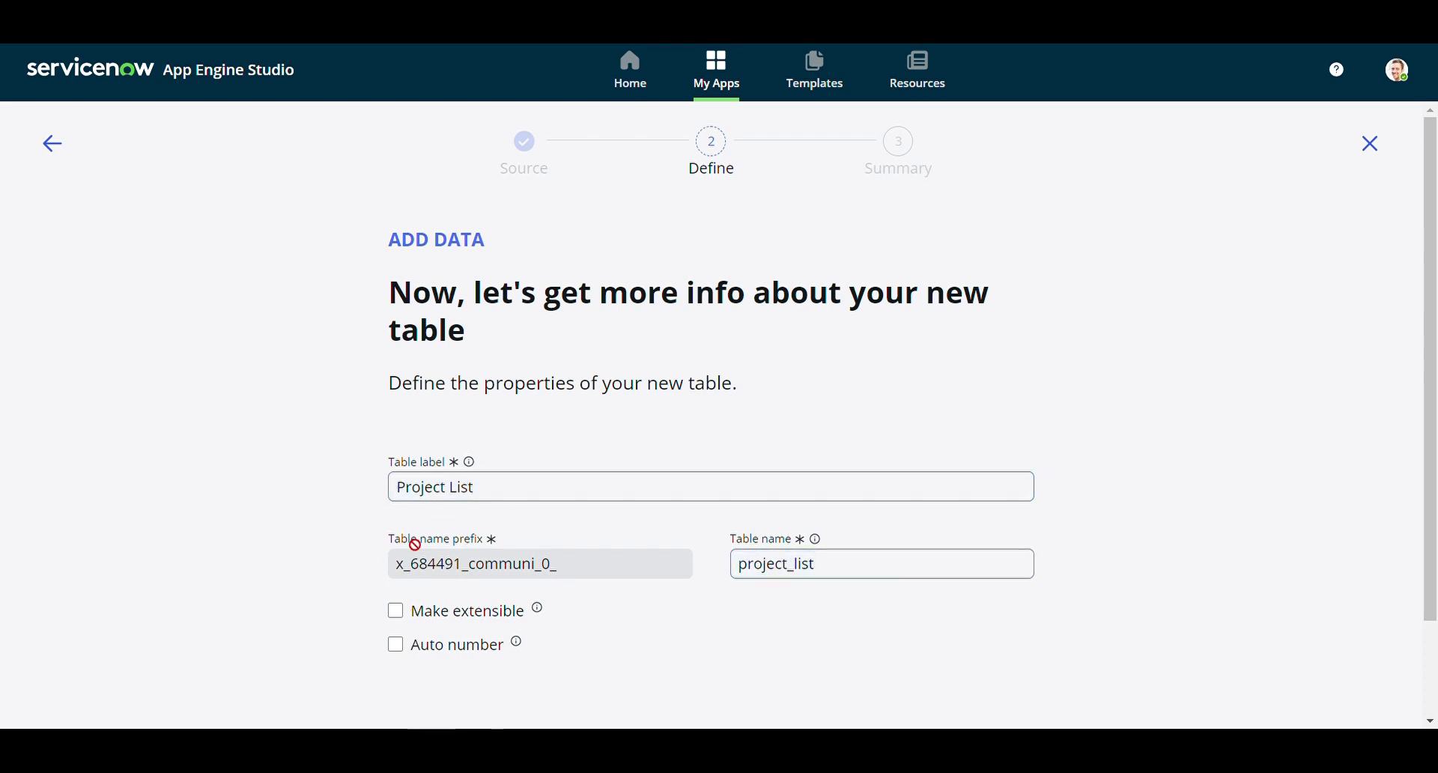
# Enable auto-numbering with prefix PRO, starting number 1000 and 7 digits, then continue
pyautogui.click(396, 645)
pyautogui.scroll(-1, 678, 664)
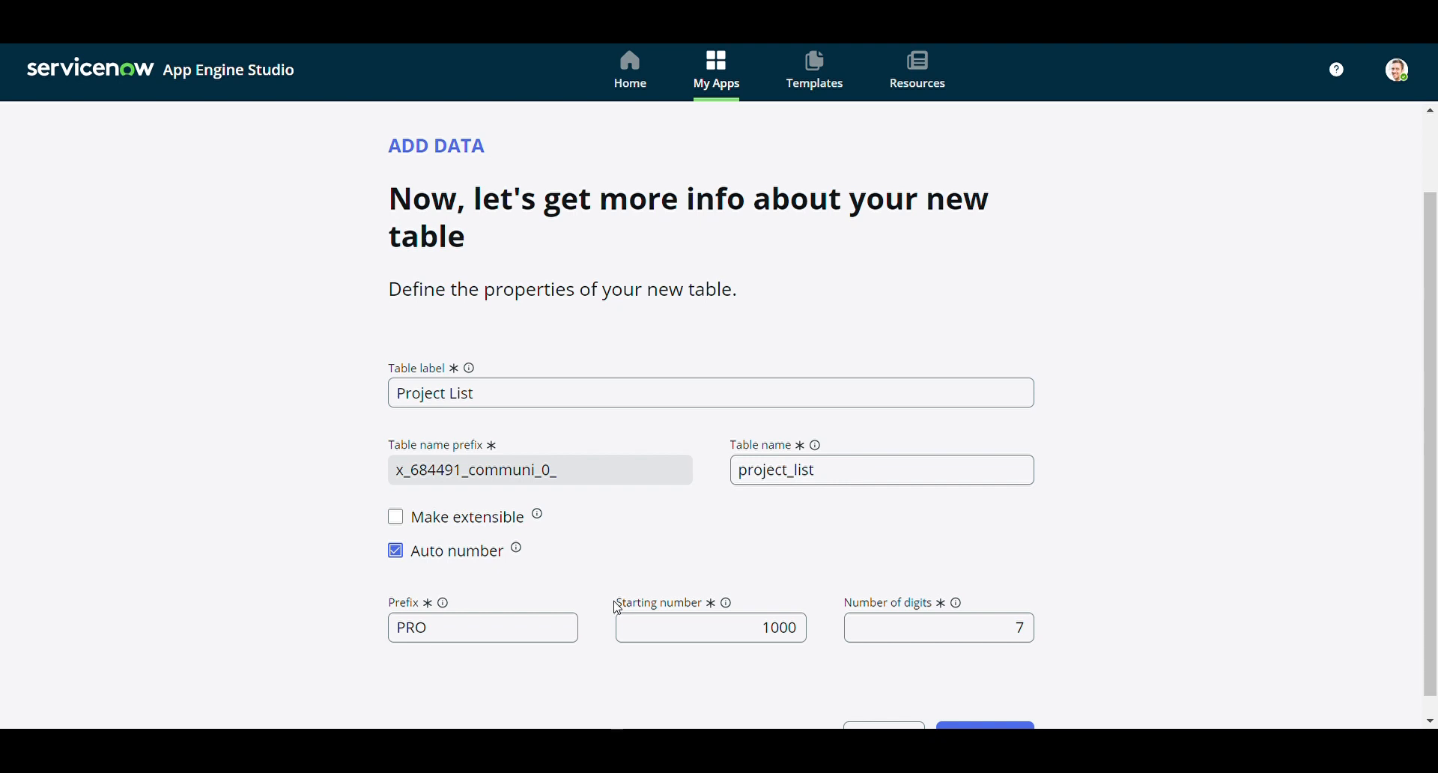
pyautogui.scroll(-1, 701, 580)
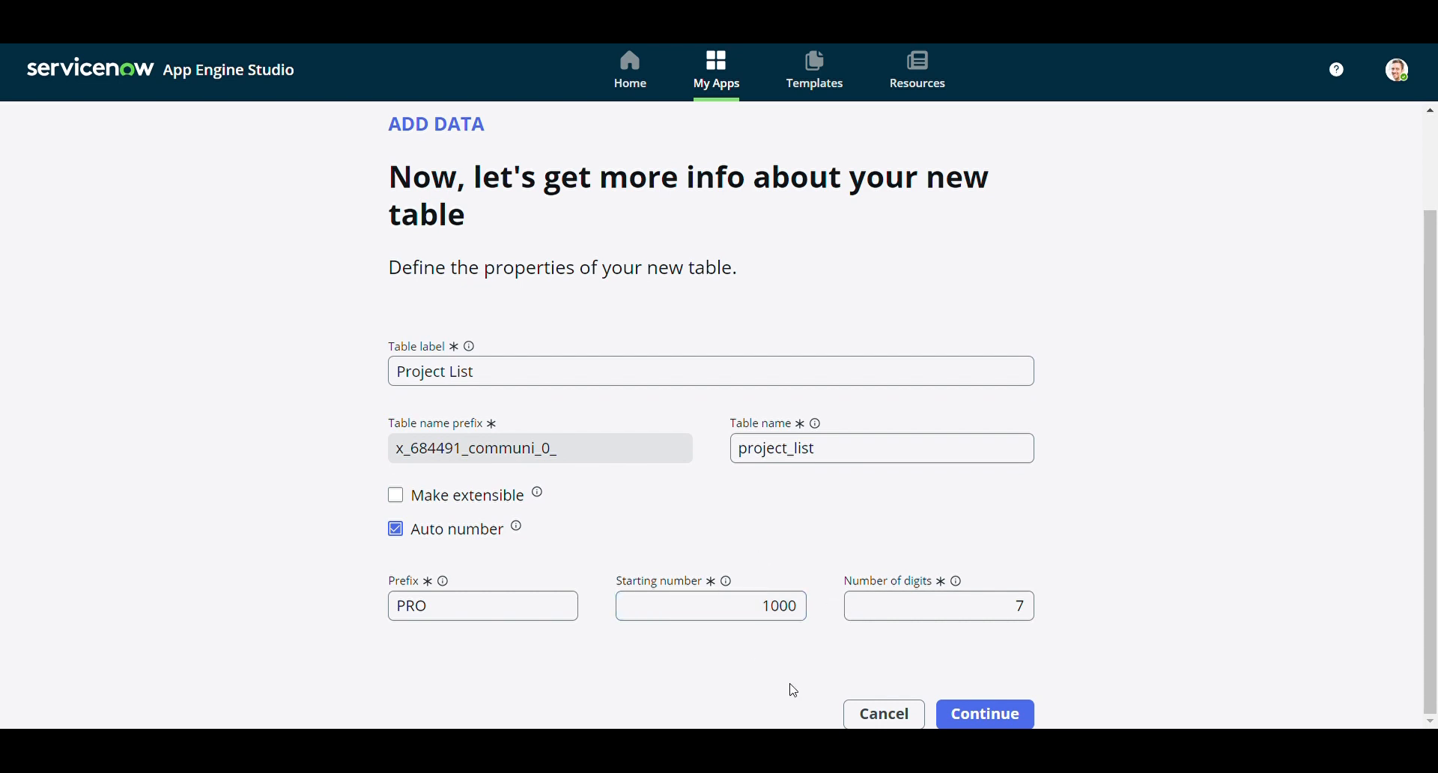
pyautogui.click(786, 609)
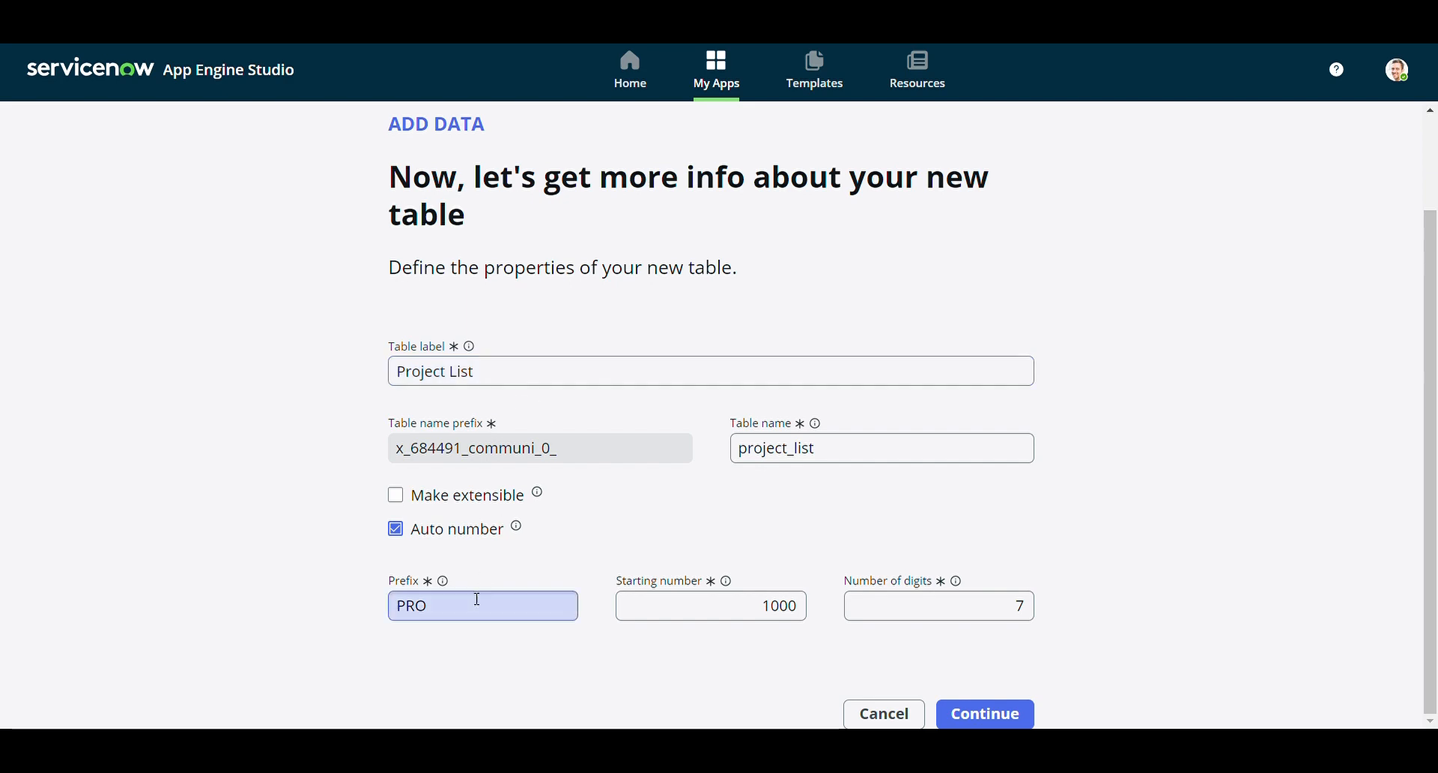
pyautogui.click(987, 715)
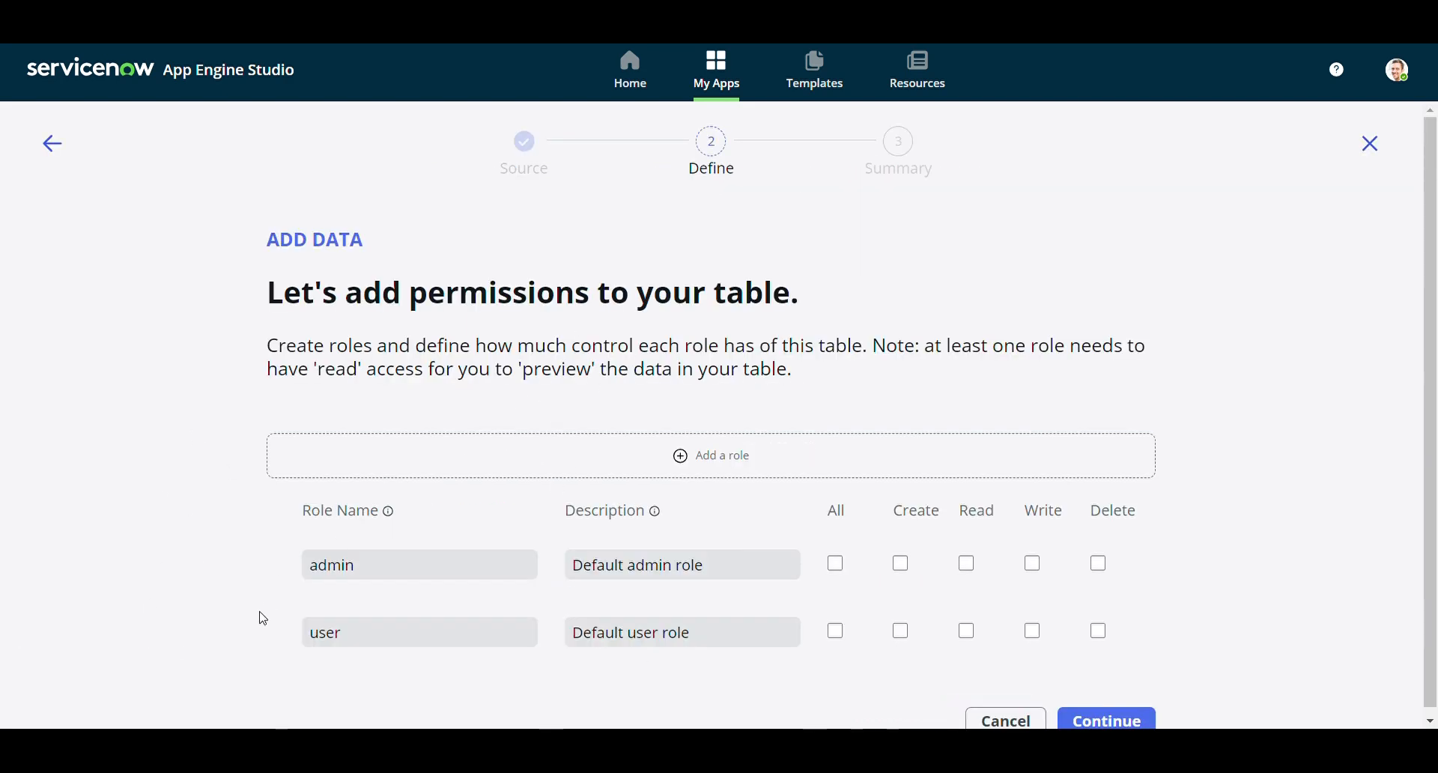
# Grant admin all permissions and user create, write and read, then create the table
pyautogui.scroll(-1, 289, 626)
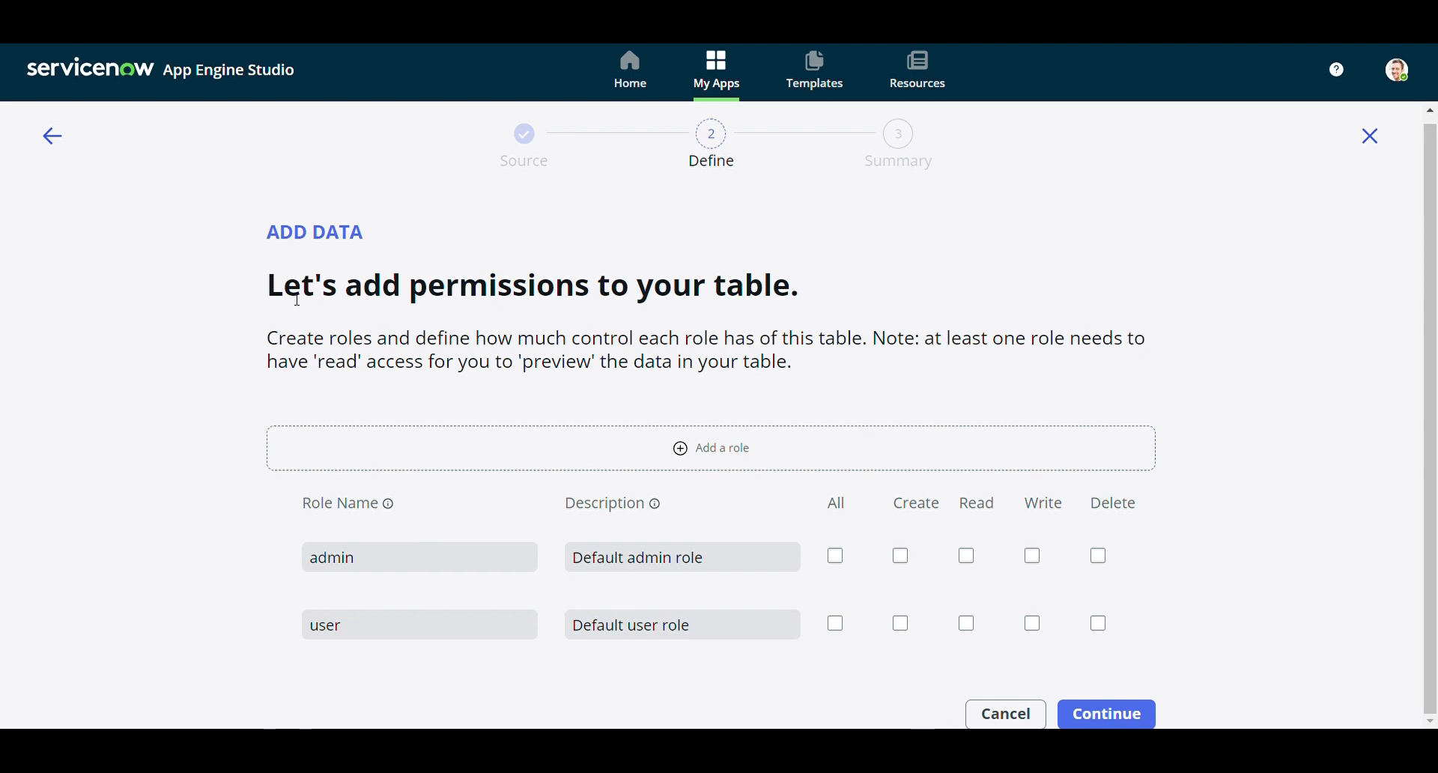
pyautogui.moveTo(297, 300); pyautogui.dragTo(811, 308)
pyautogui.click(867, 367)
pyautogui.click(836, 558)
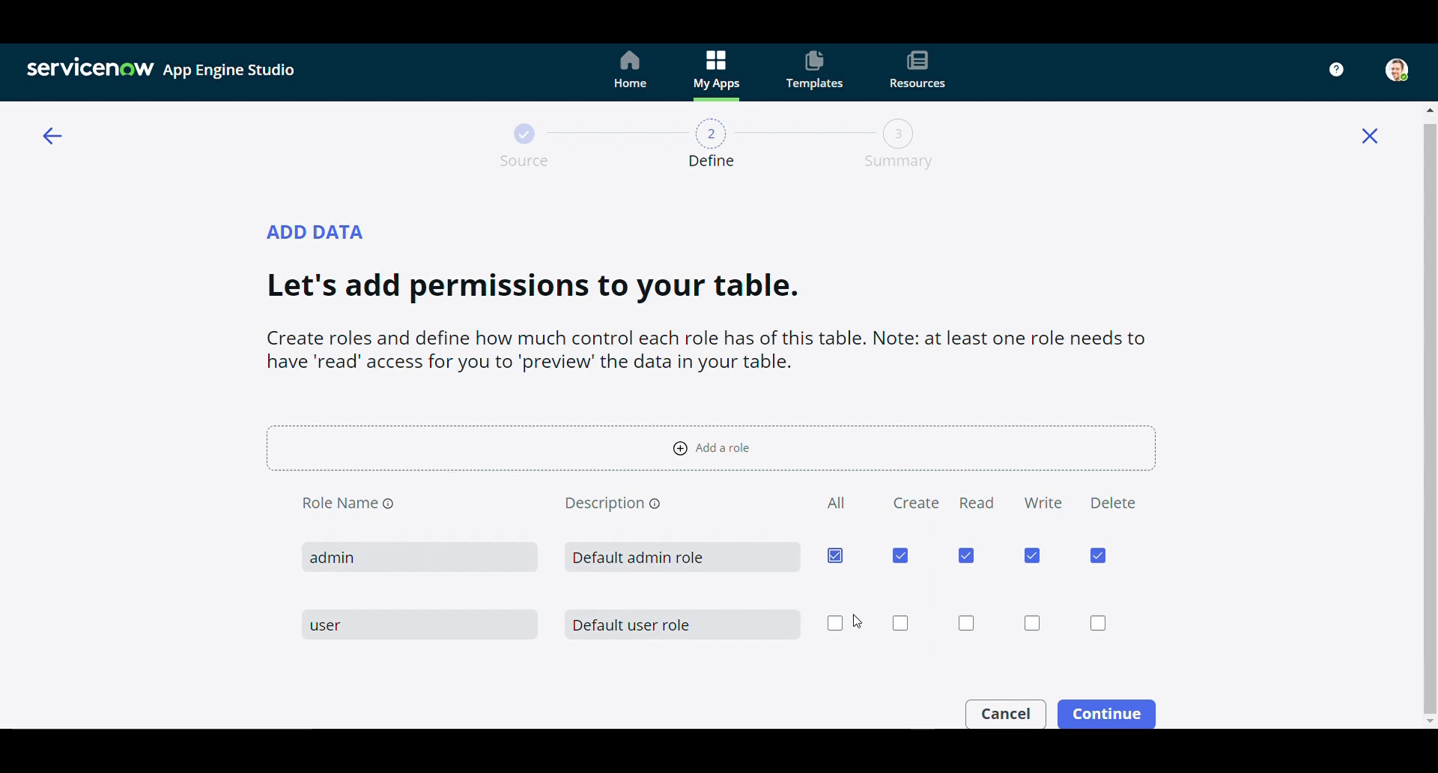
pyautogui.click(901, 624)
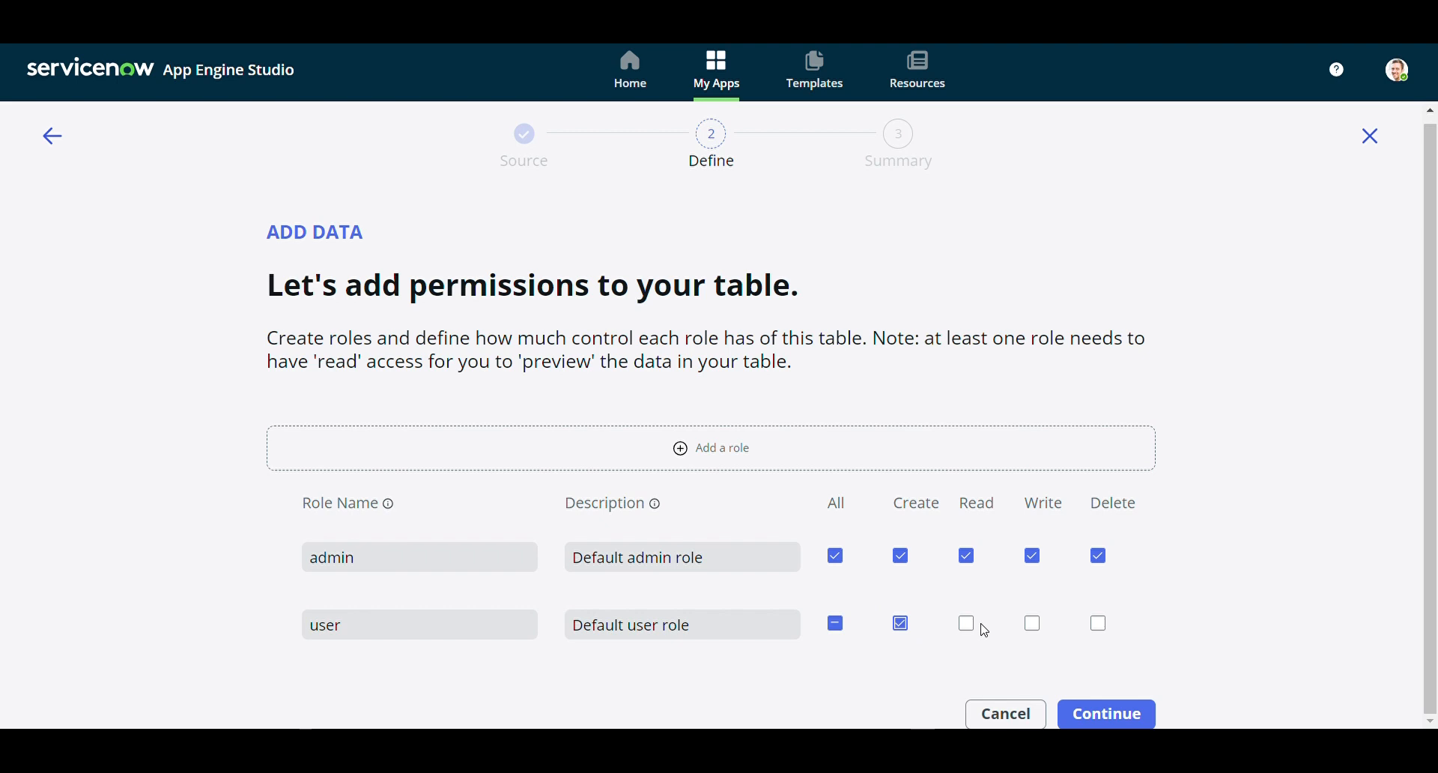
pyautogui.click(1032, 623)
pyautogui.click(967, 626)
pyautogui.click(1143, 714)
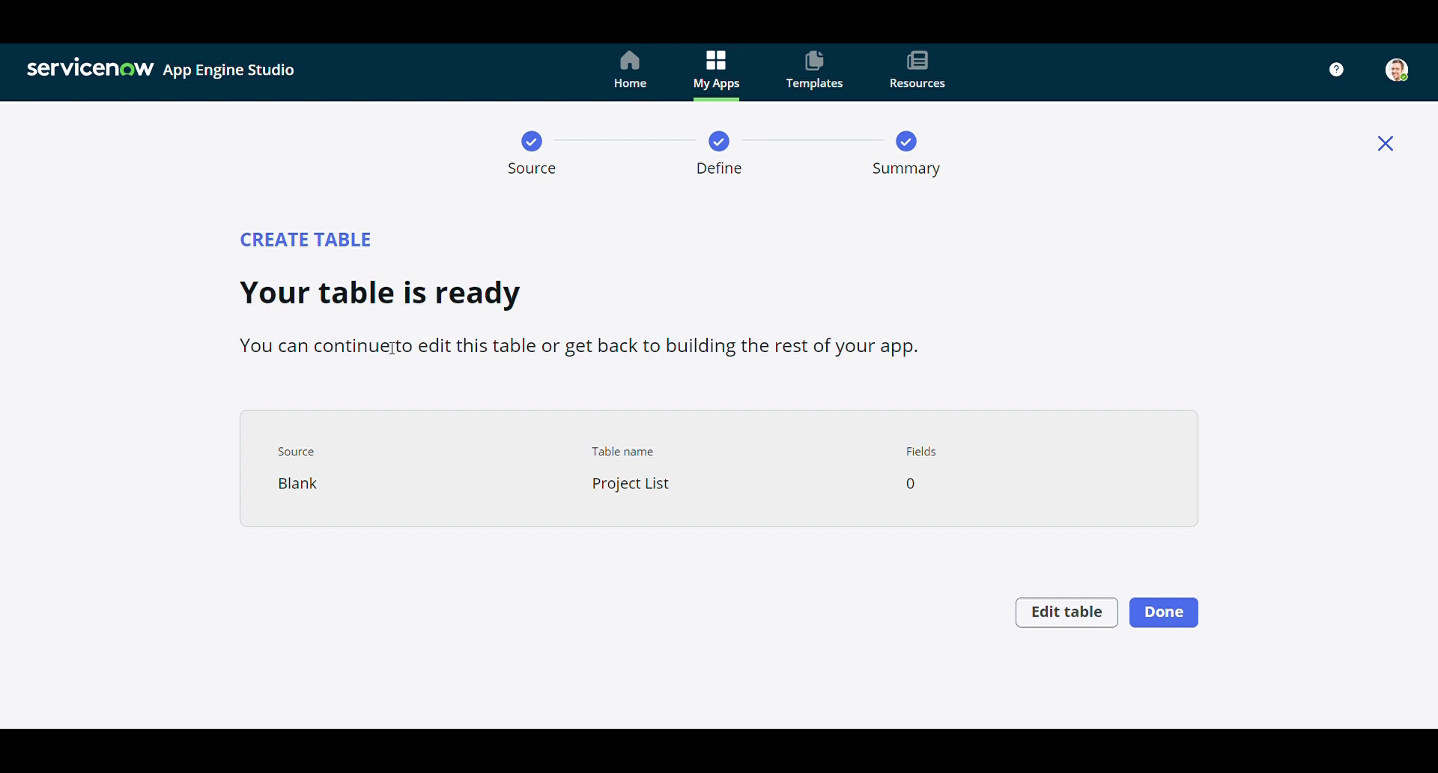
# Open Project List in the table builder, closing the welcome tour and view-choice popup
pyautogui.click(1064, 612)
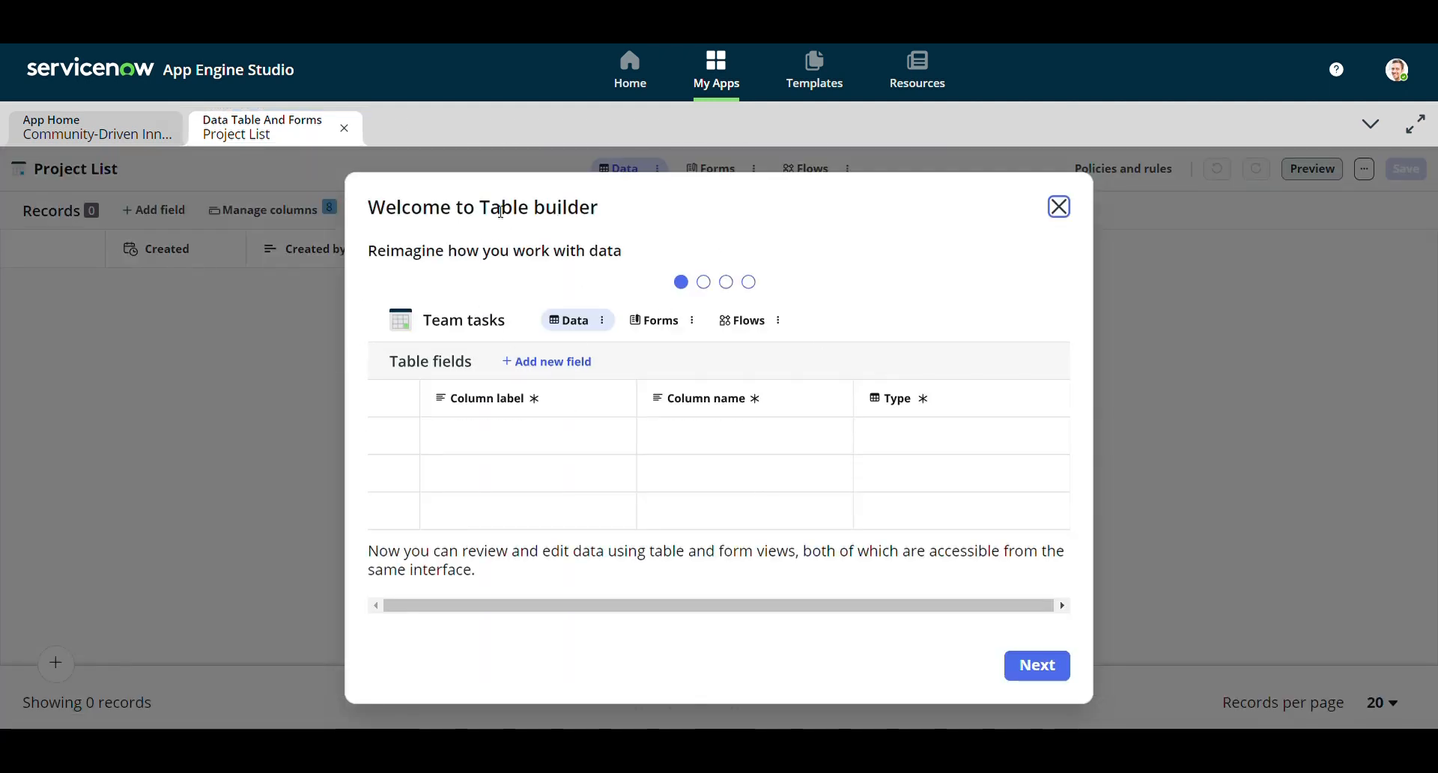
pyautogui.click(1059, 208)
pyautogui.click(767, 215)
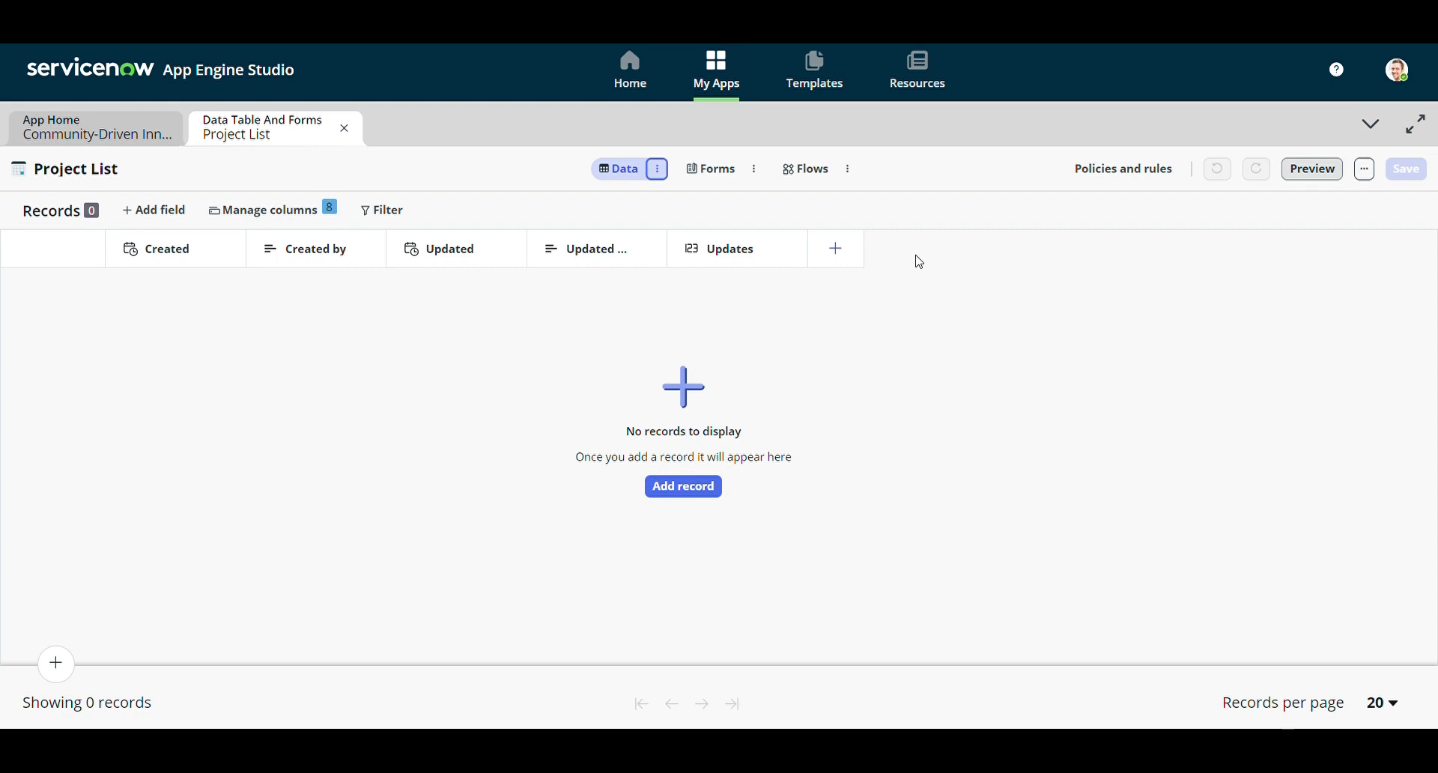
# Start a new column labelled 'Submitted By' (name submitted_by) and bring up its type list
pyautogui.click(848, 266)
pyautogui.doubleClick(512, 392)
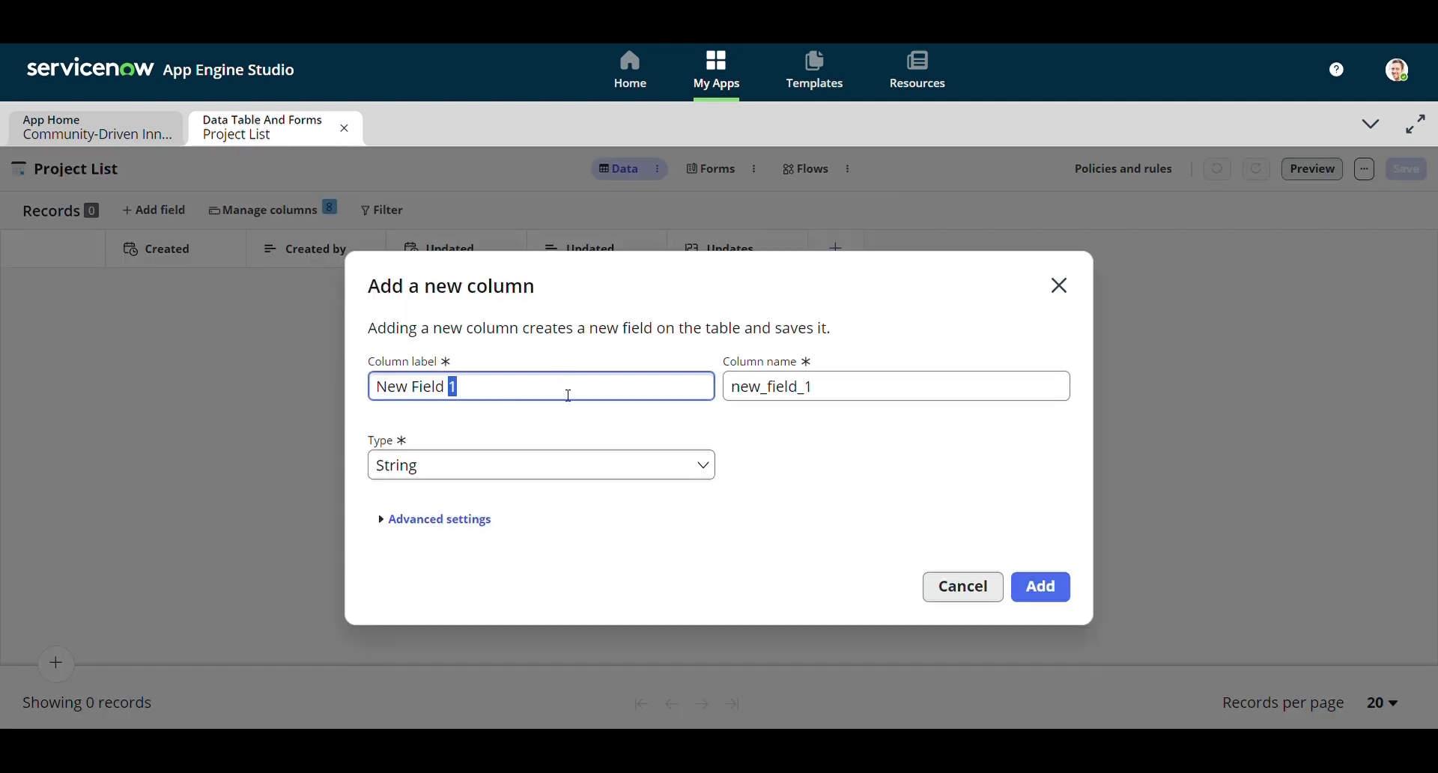
pyautogui.hotkey('ctrl', 'a')
pyautogui.write('Submitted By')
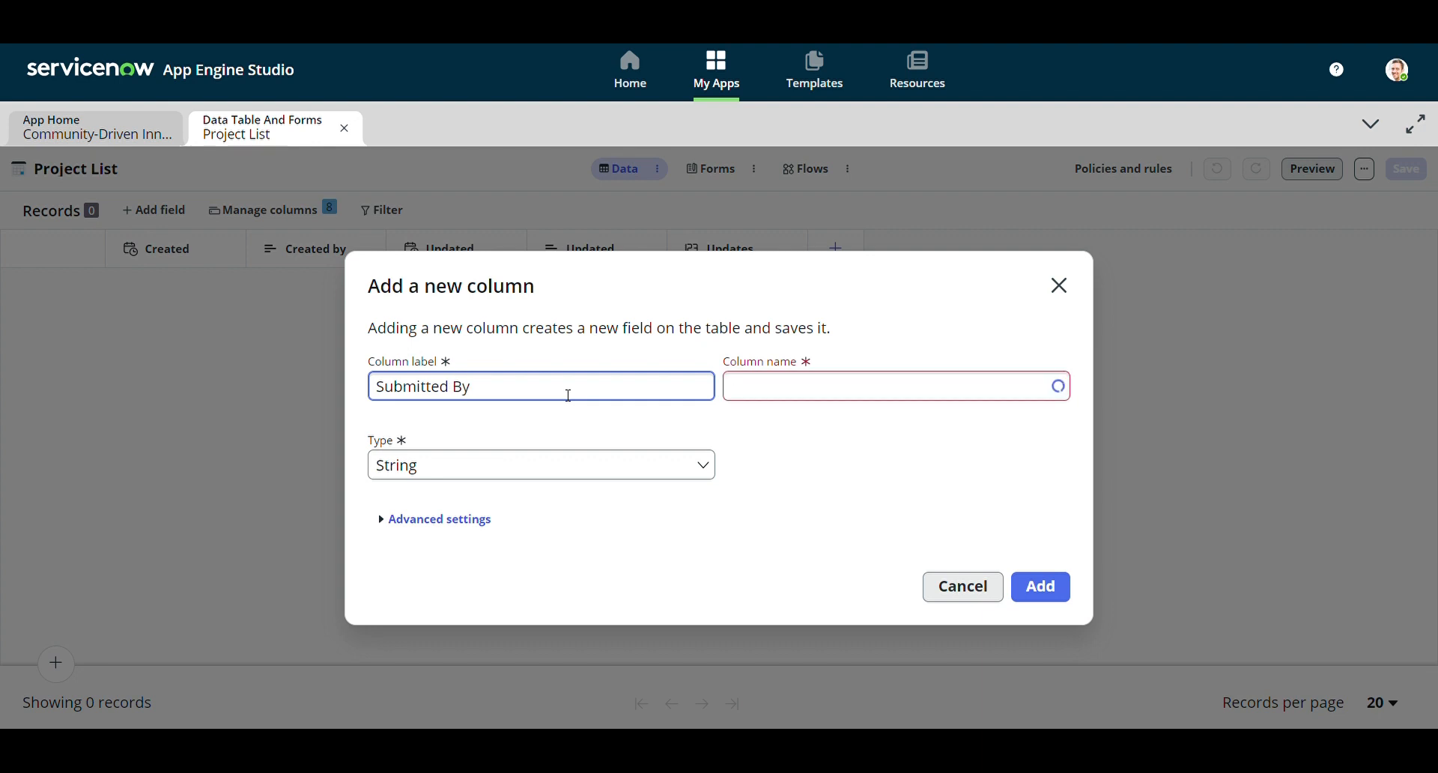
pyautogui.click(611, 421)
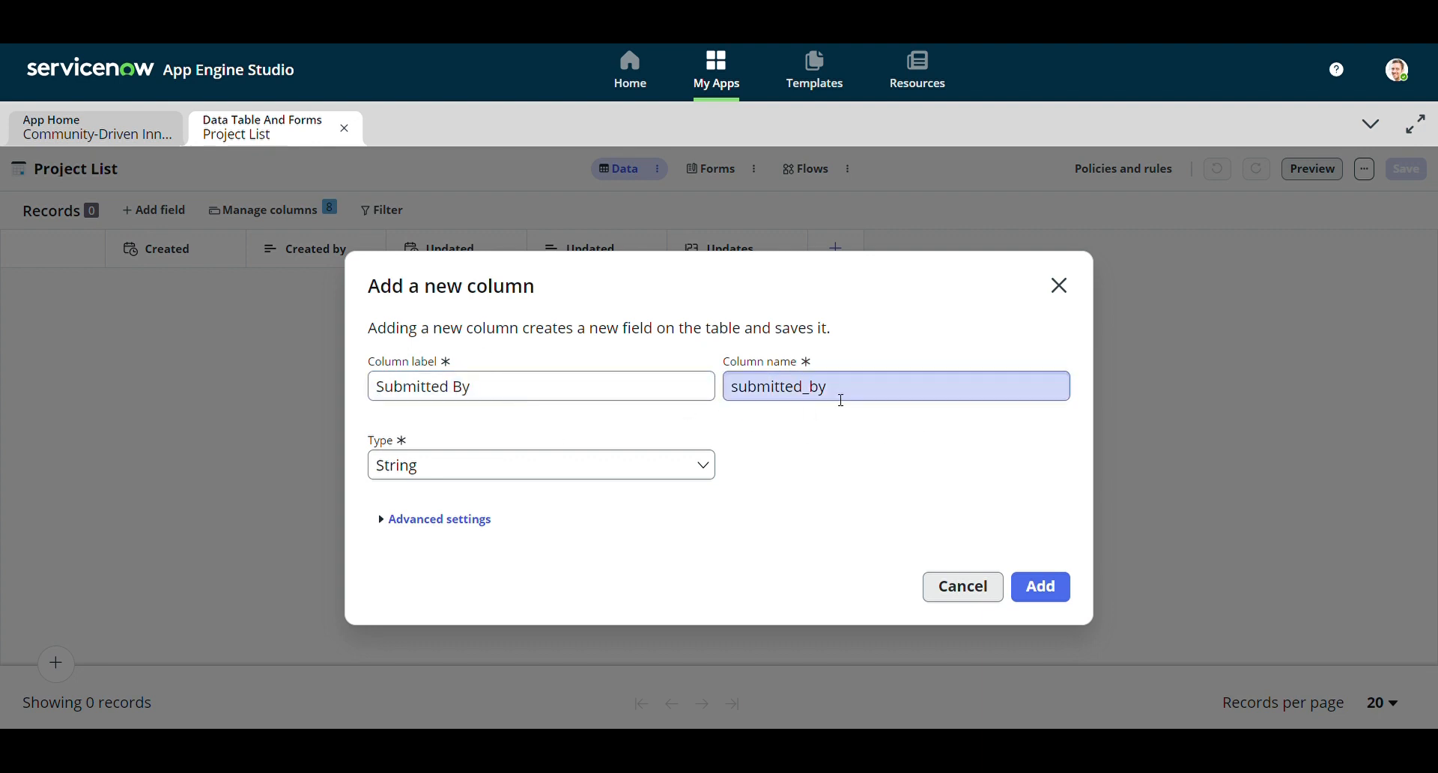
pyautogui.moveTo(496, 397); pyautogui.dragTo(353, 392)
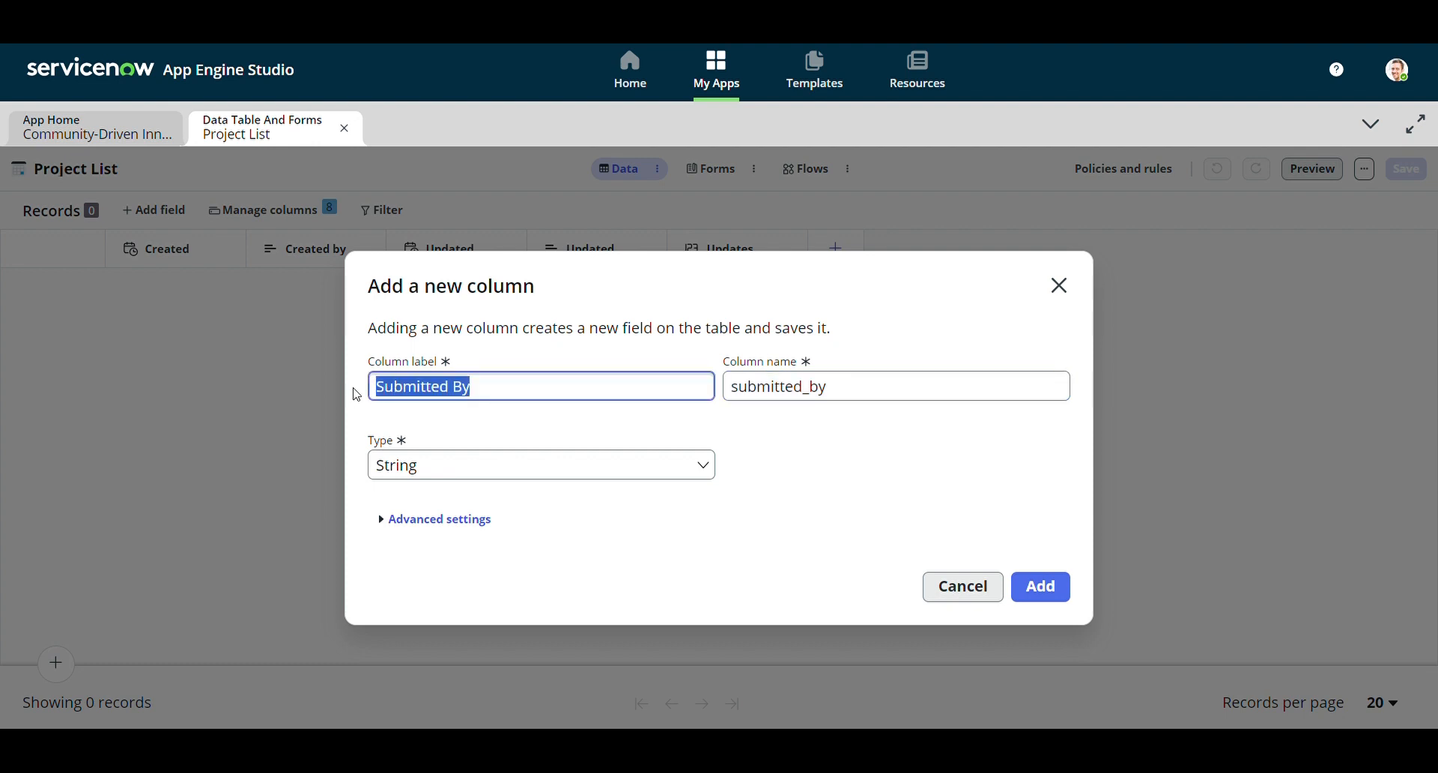
pyautogui.click(916, 395)
pyautogui.moveTo(916, 395); pyautogui.dragTo(661, 376)
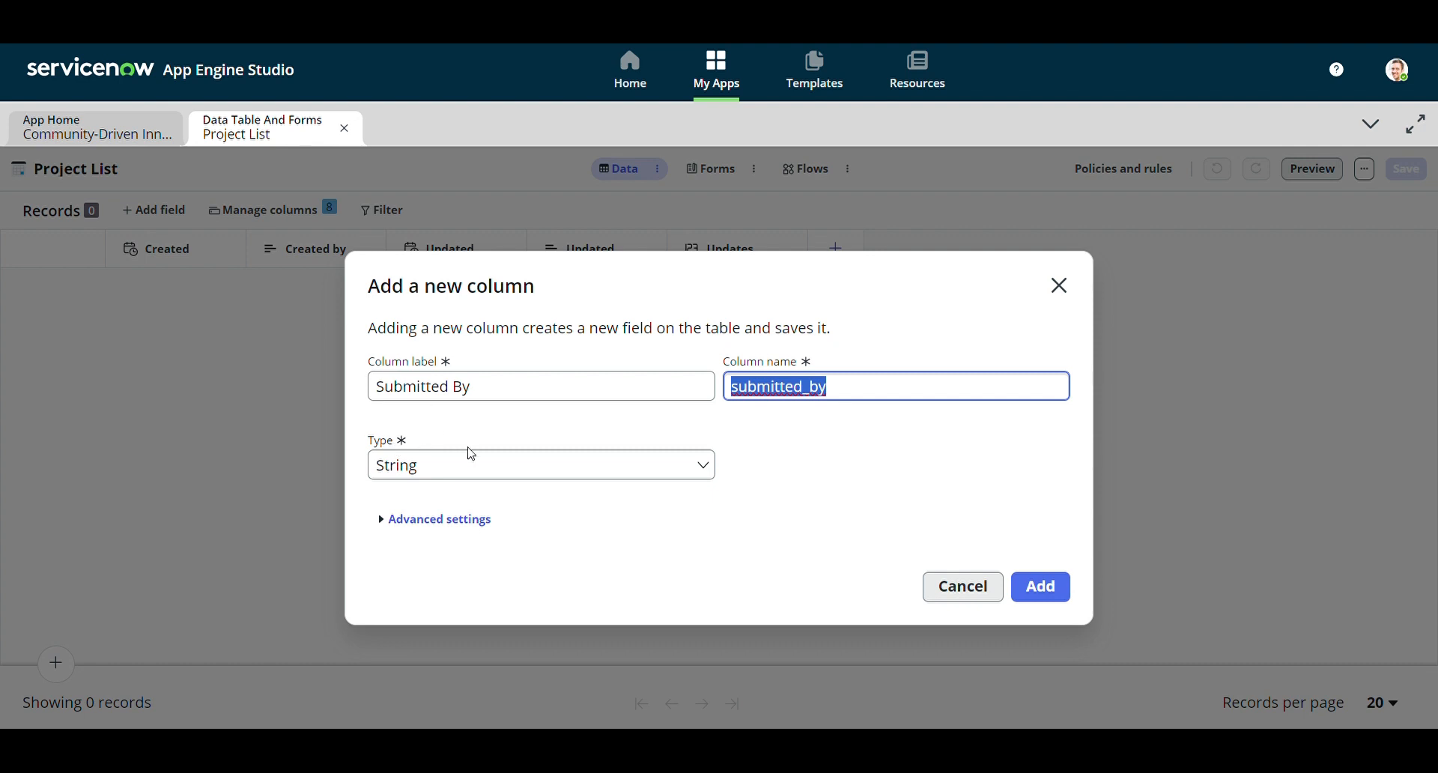
pyautogui.click(703, 472)
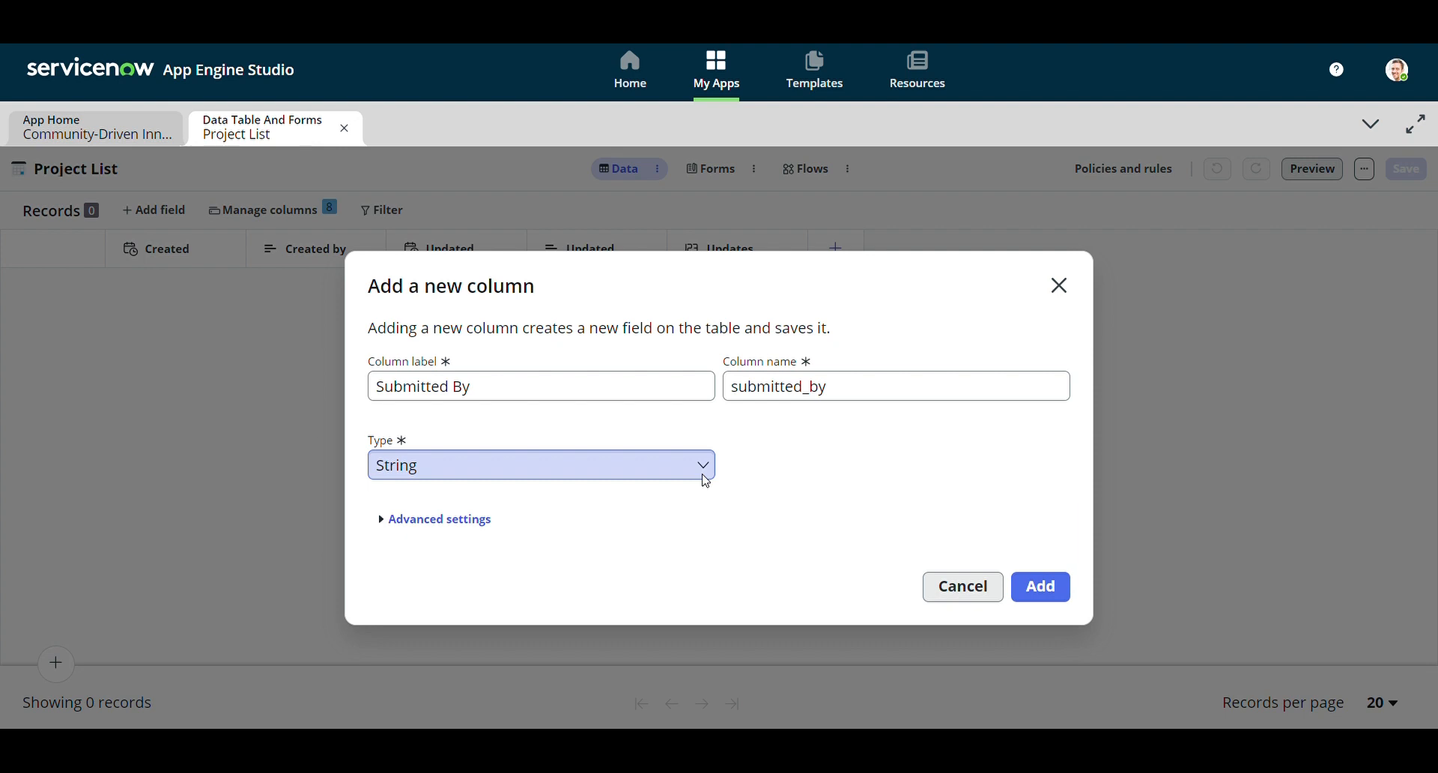
pyautogui.click(702, 474)
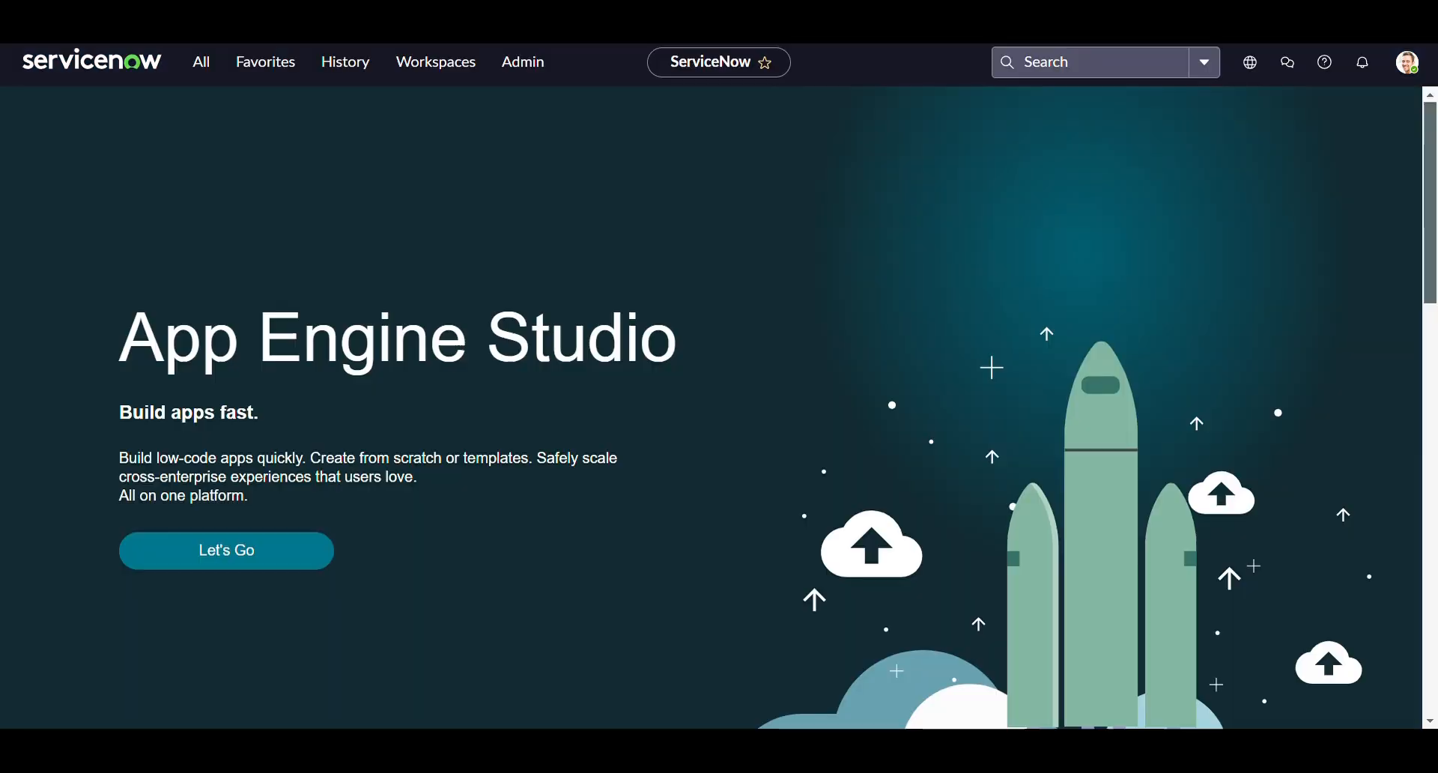
# Go to the Users list via sys_user.list and dismiss the error and Table deleted notices
pyautogui.click(201, 62)
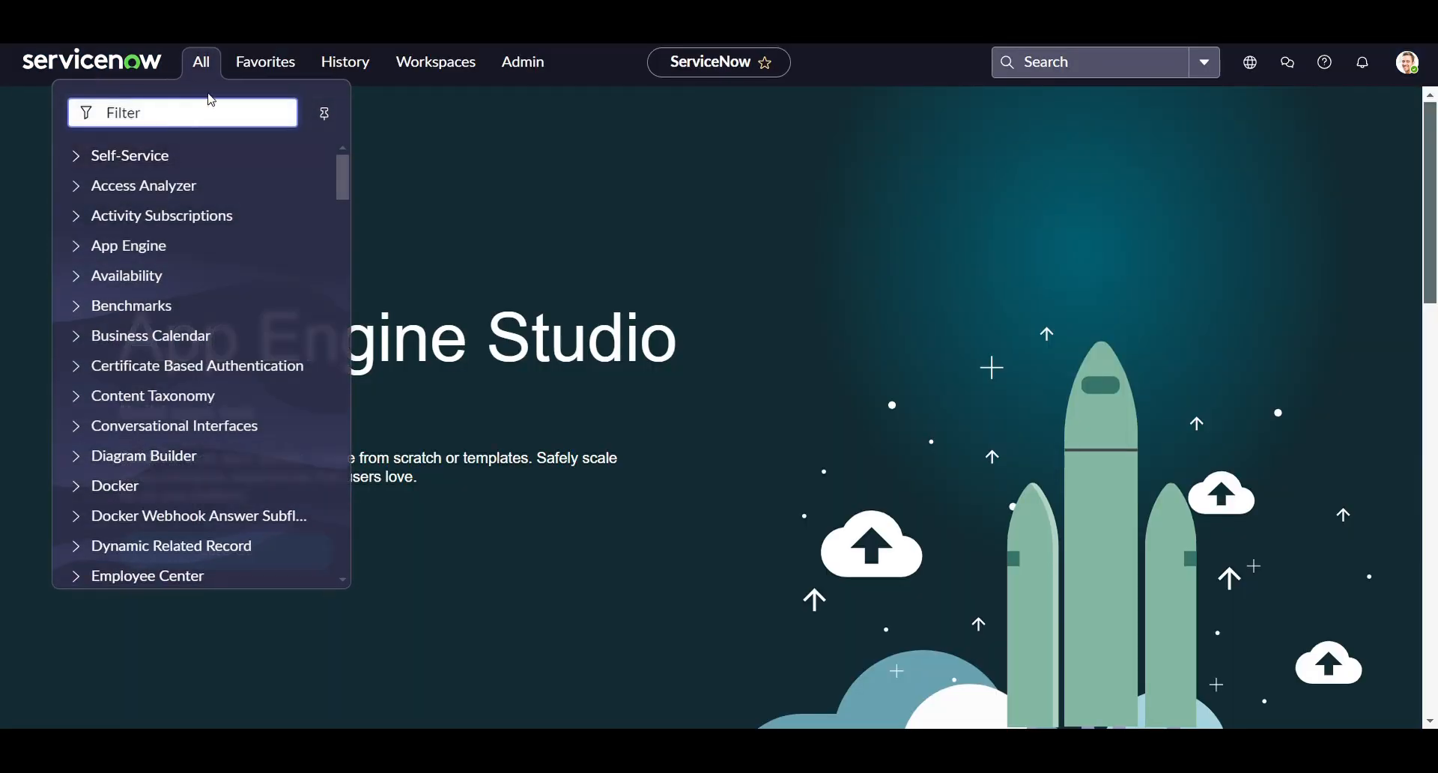
pyautogui.write('sys_user.list')
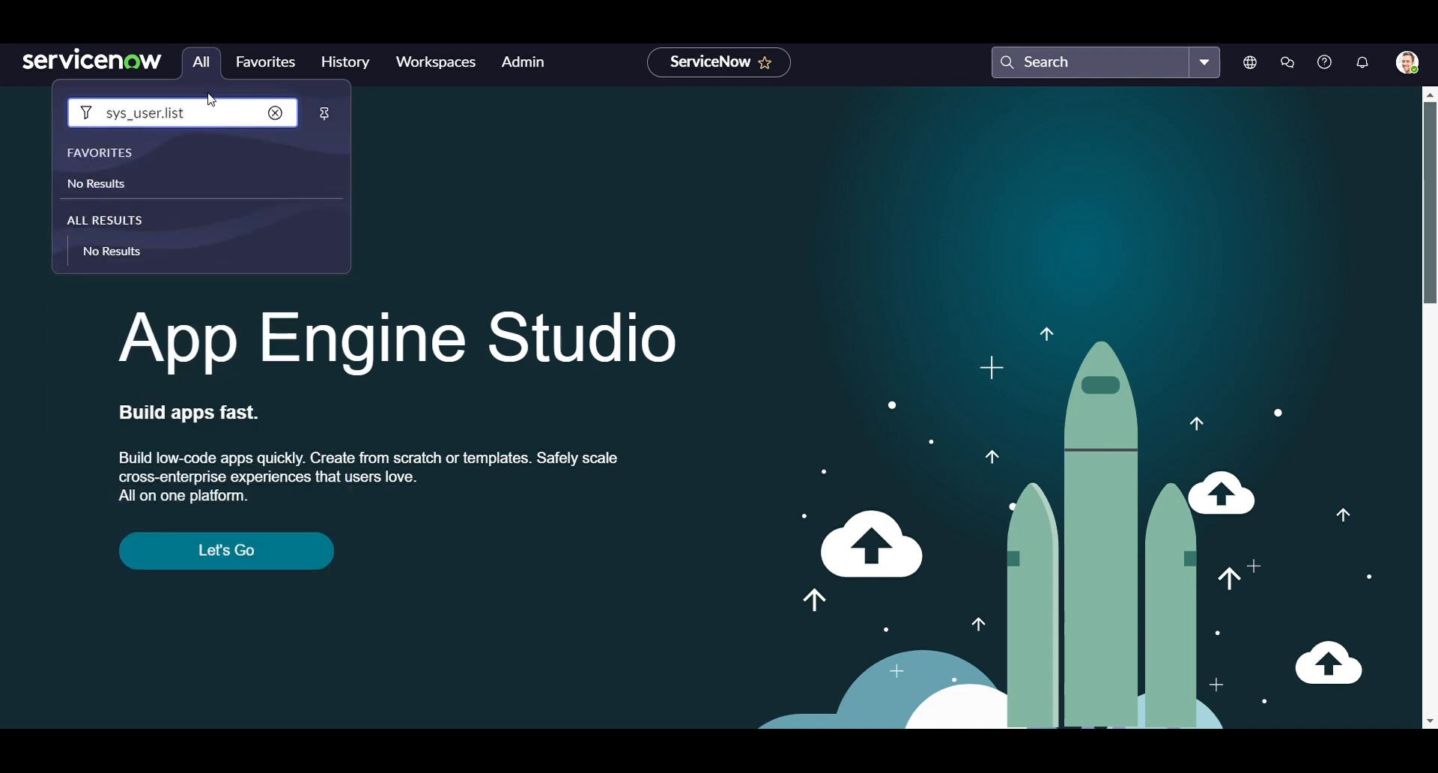
pyautogui.press('Return')
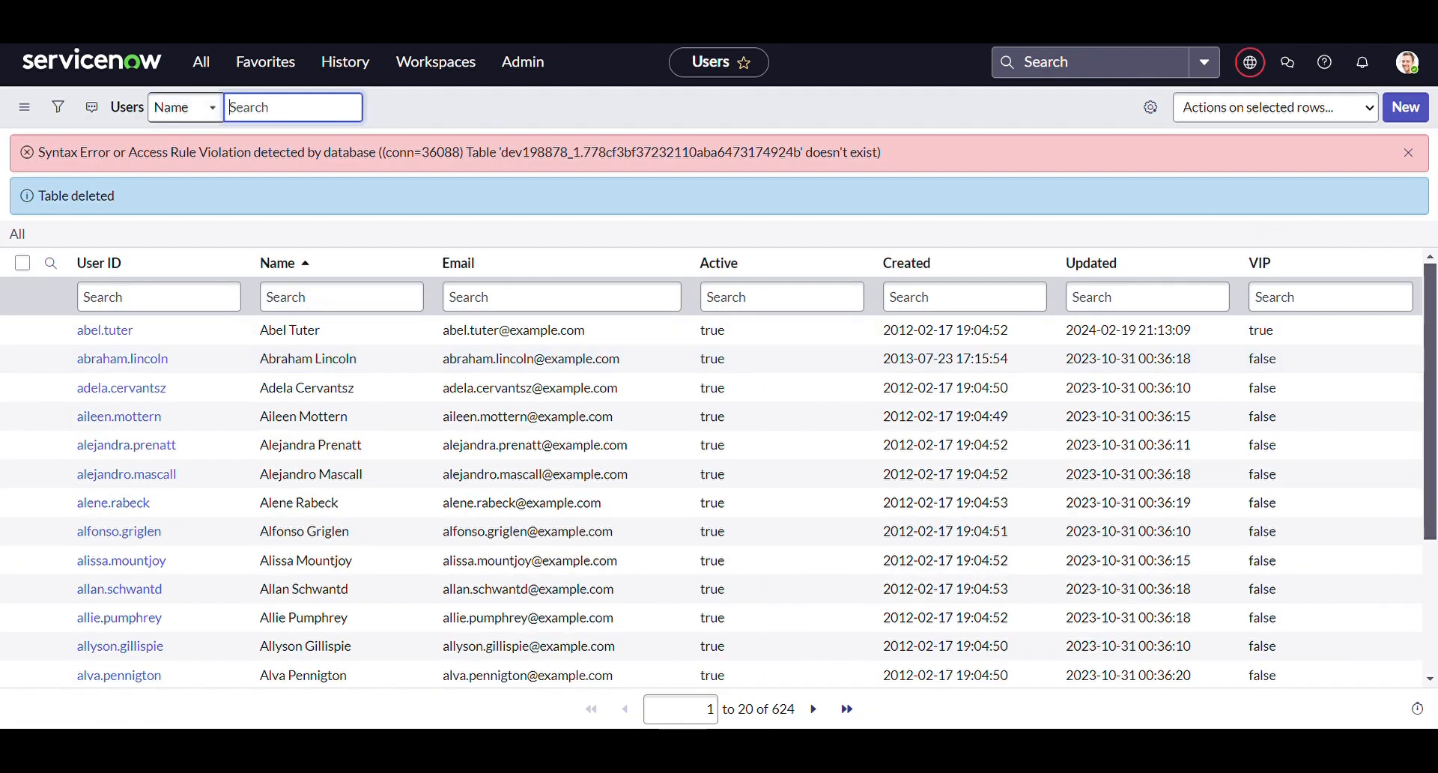
pyautogui.click(1407, 153)
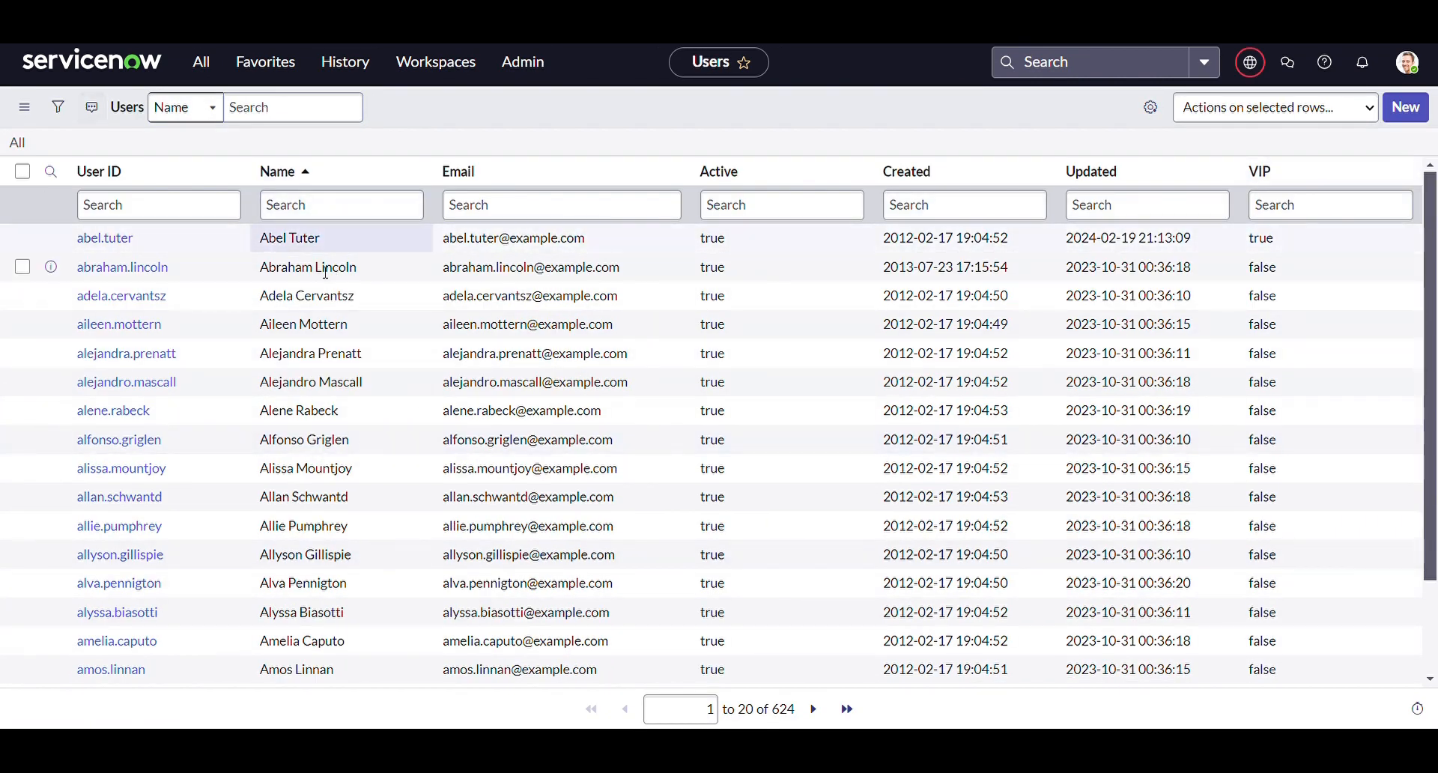
pyautogui.scroll(-3, 217, 494)
pyautogui.scroll(3, 216, 496)
pyautogui.scroll(-3, 216, 496)
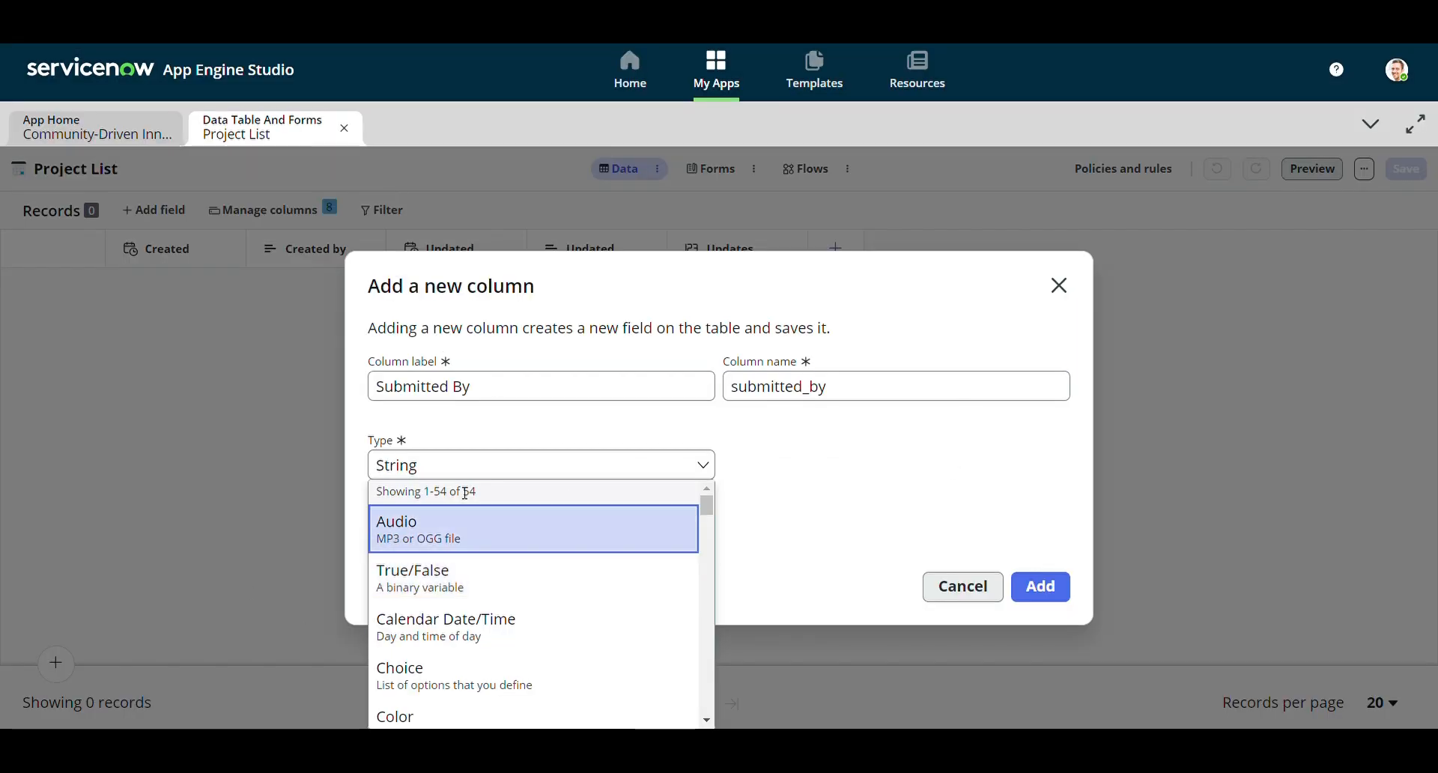
# Make Submitted By a Reference column pointing to the User table and add it
pyautogui.scroll(-5, 491, 597)
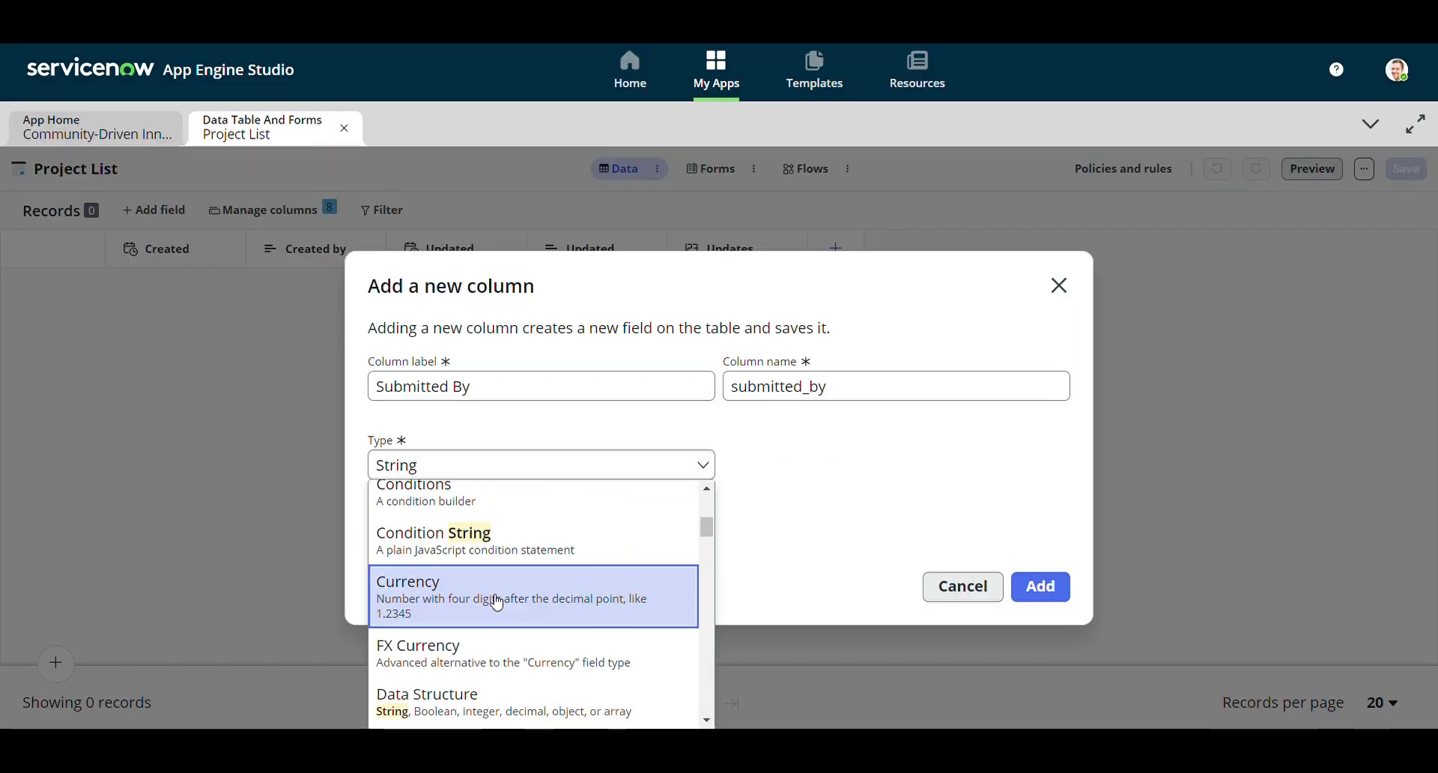
pyautogui.write('refere')
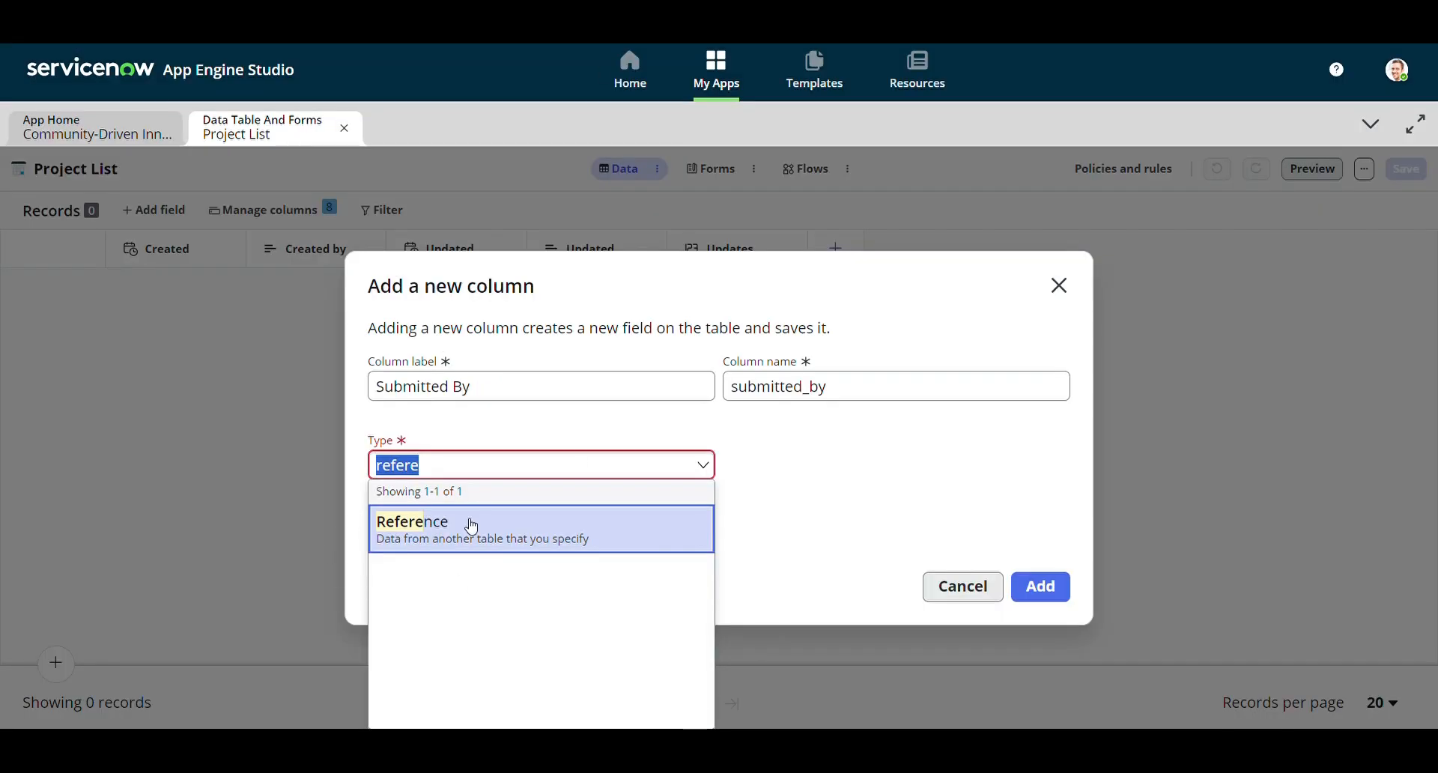
pyautogui.click(466, 523)
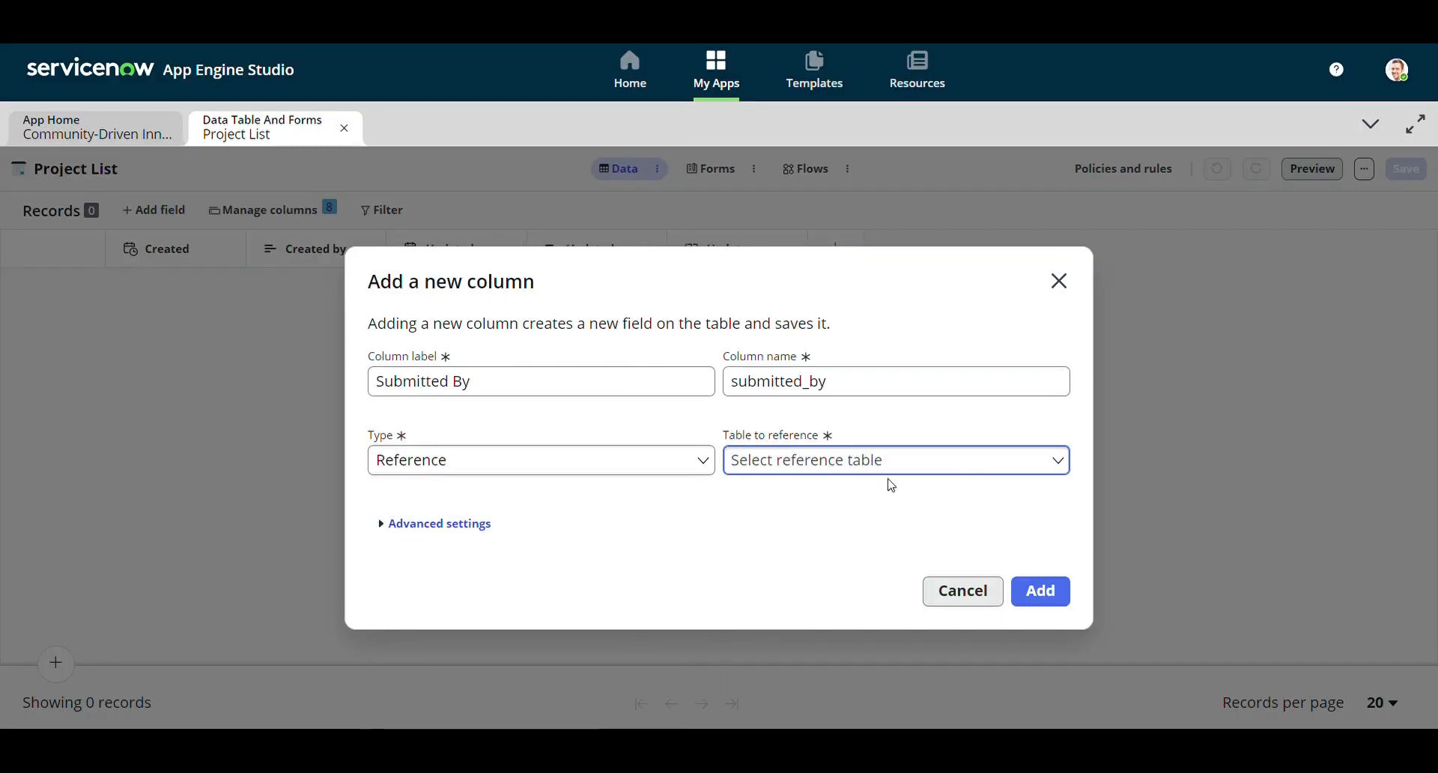
pyautogui.click(1036, 459)
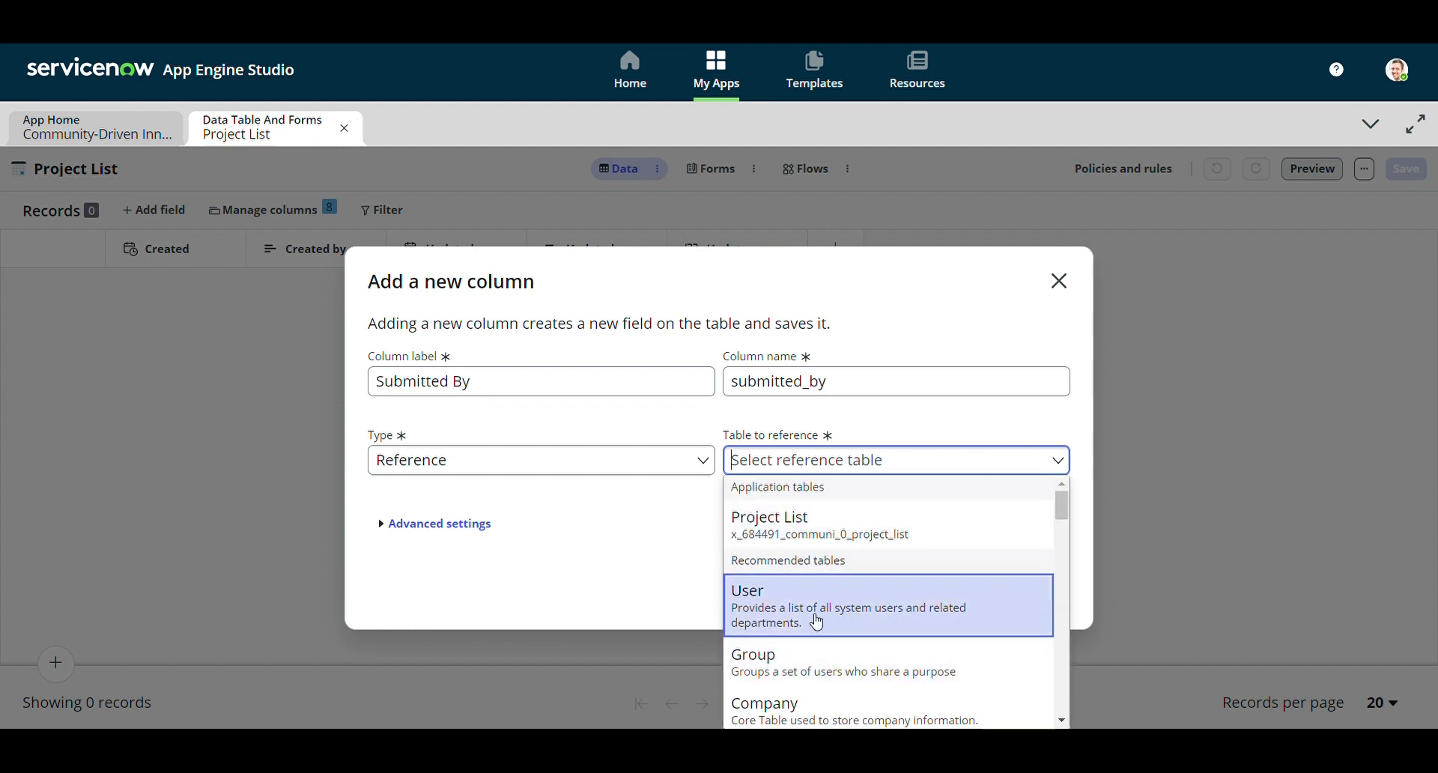
pyautogui.click(757, 626)
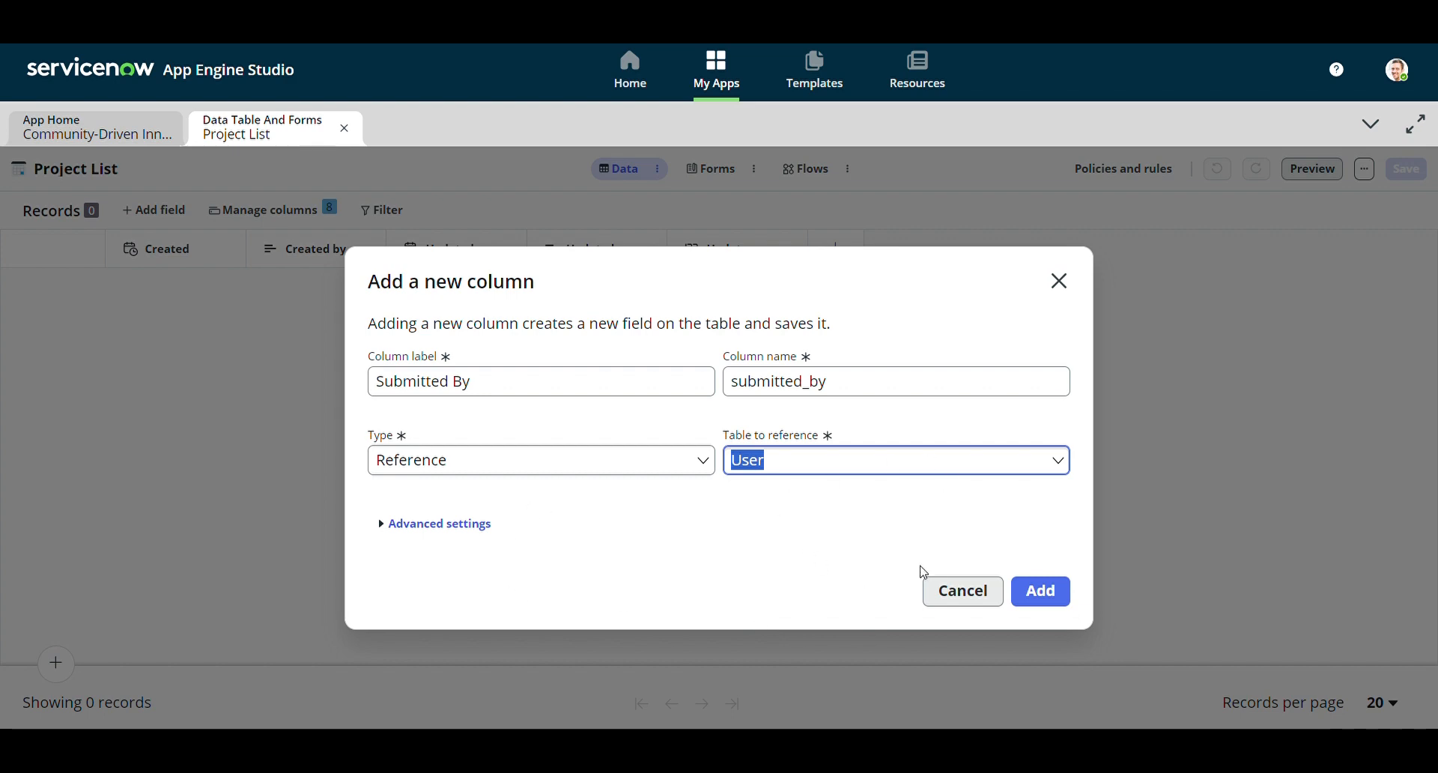
pyautogui.click(1048, 593)
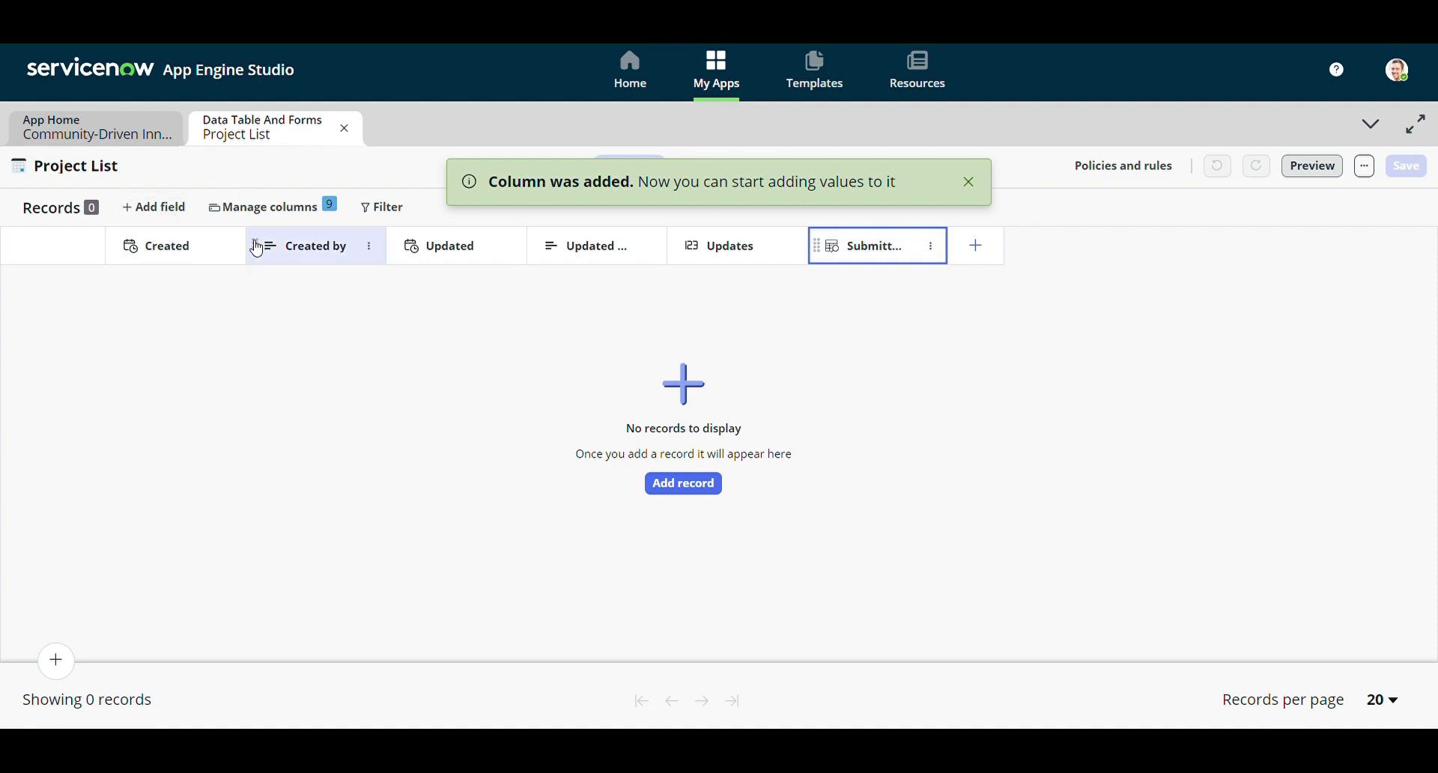
# Add a text column labelled 'Name'
pyautogui.click(180, 209)
pyautogui.doubleClick(505, 380)
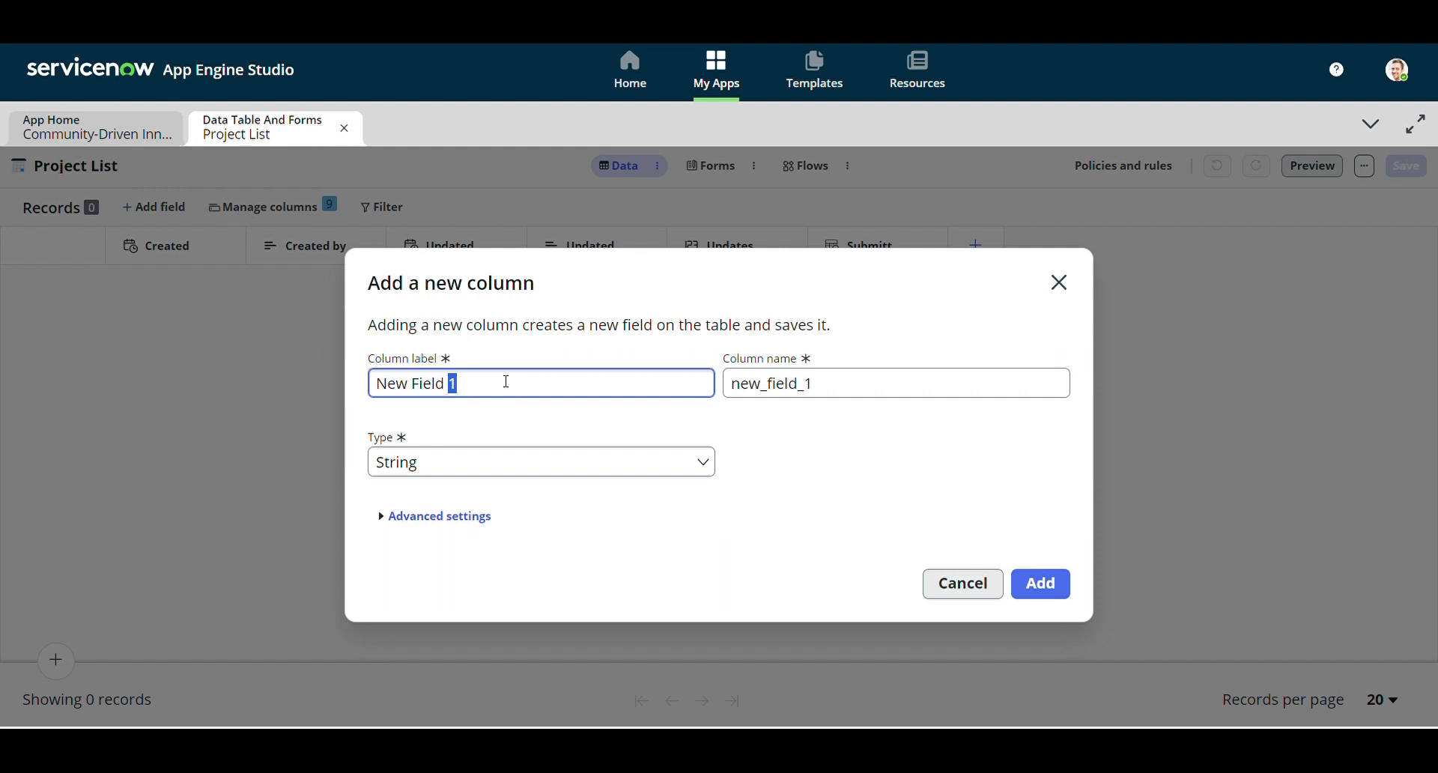
pyautogui.tripleClick(506, 381)
pyautogui.press('BackSpace')
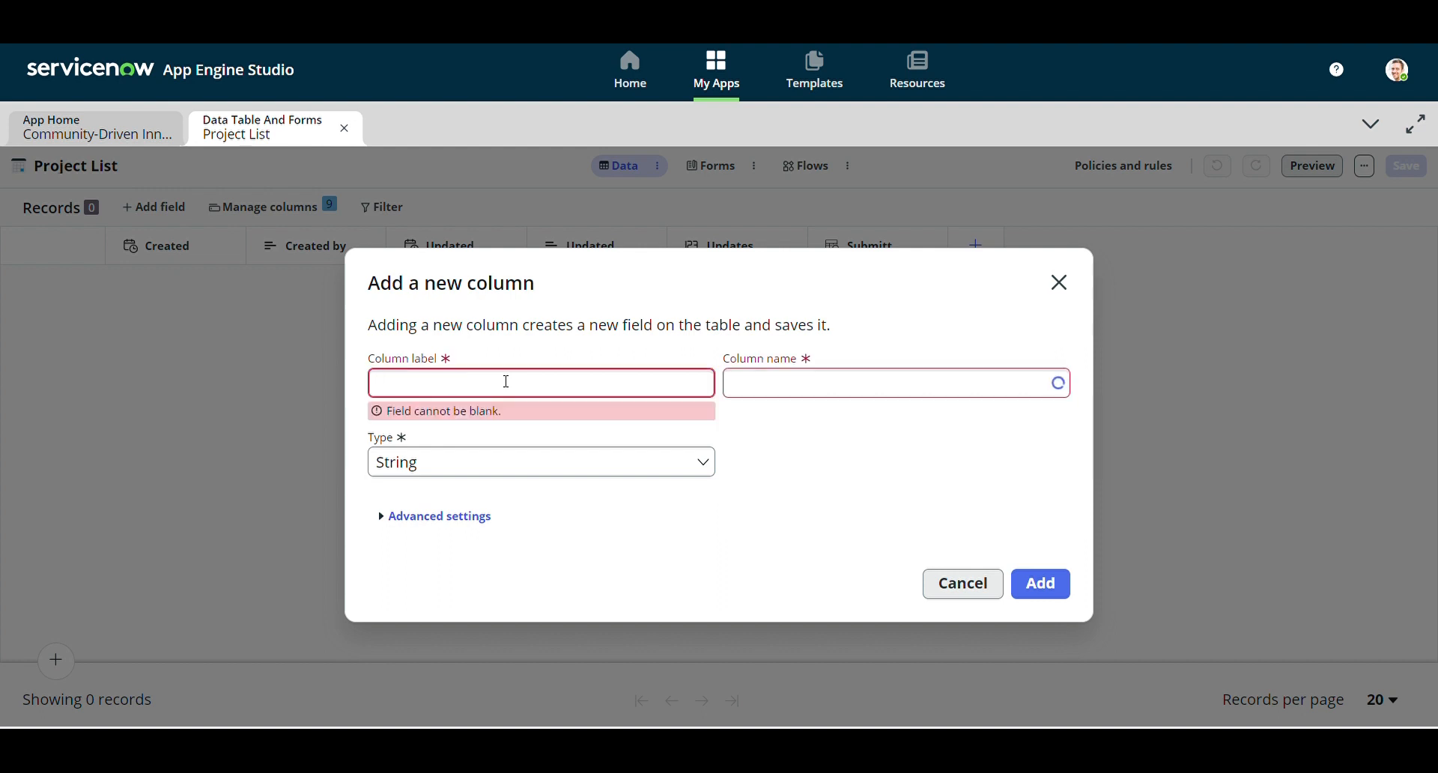
pyautogui.write('Name')
pyautogui.click(843, 471)
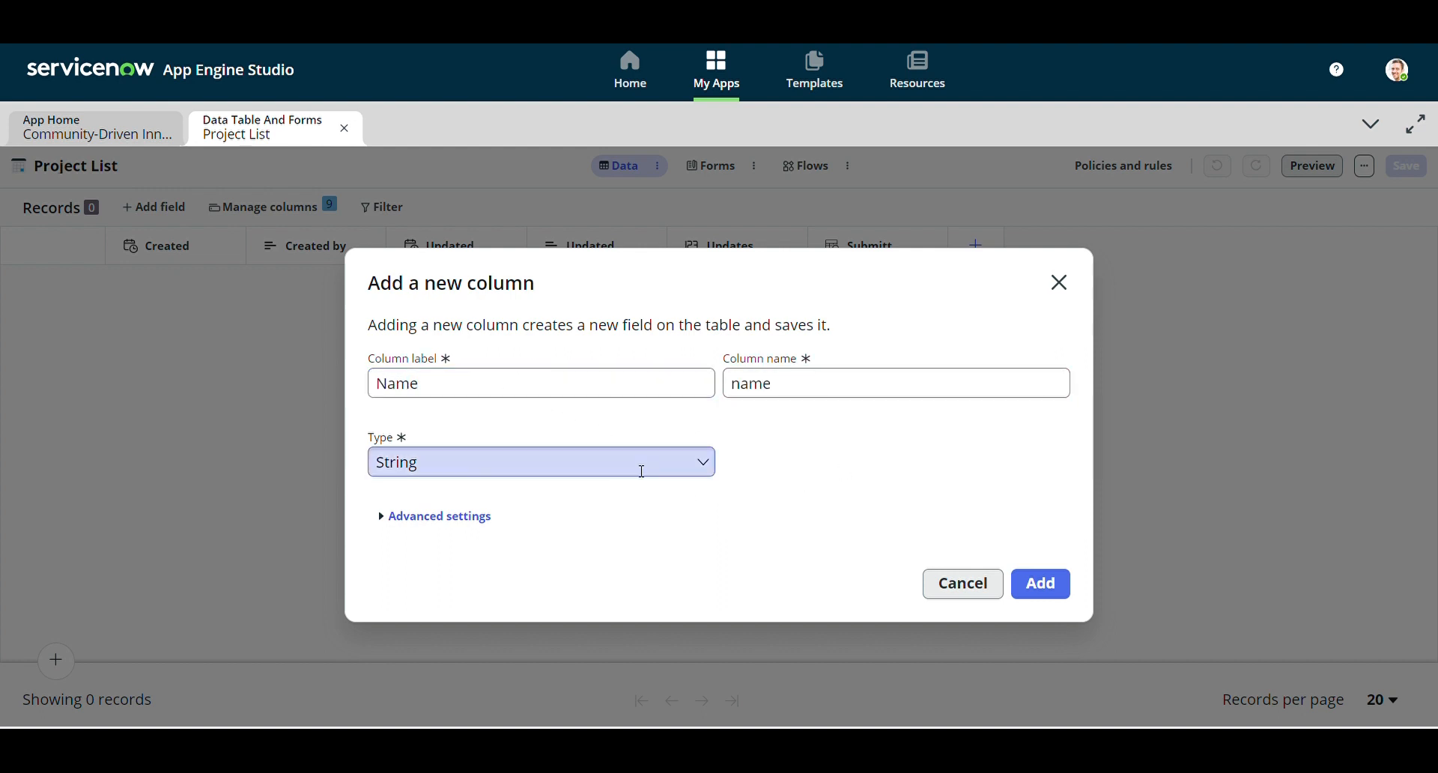
pyautogui.click(1040, 584)
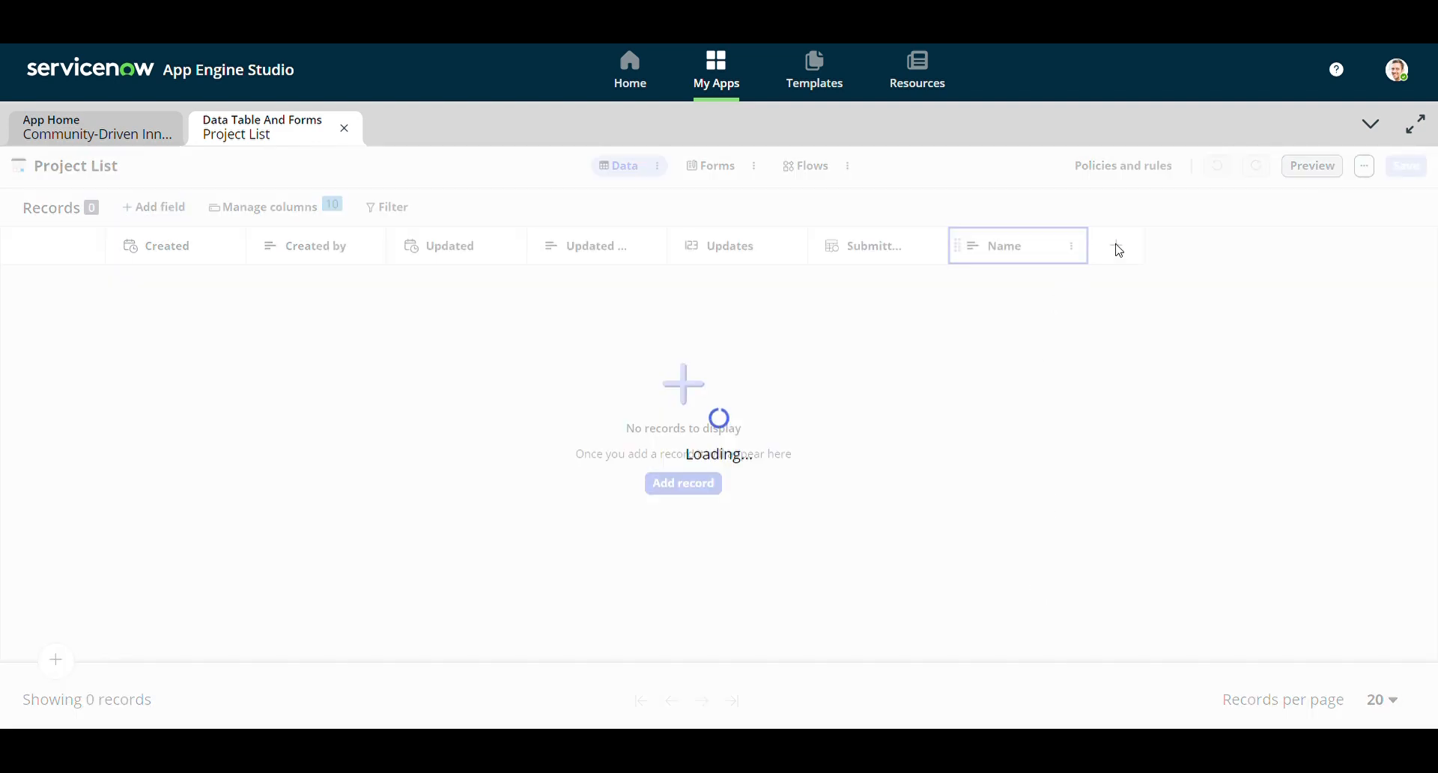
# Add a text column labelled 'Desciption'
pyautogui.click(1117, 246)
pyautogui.tripleClick(524, 394)
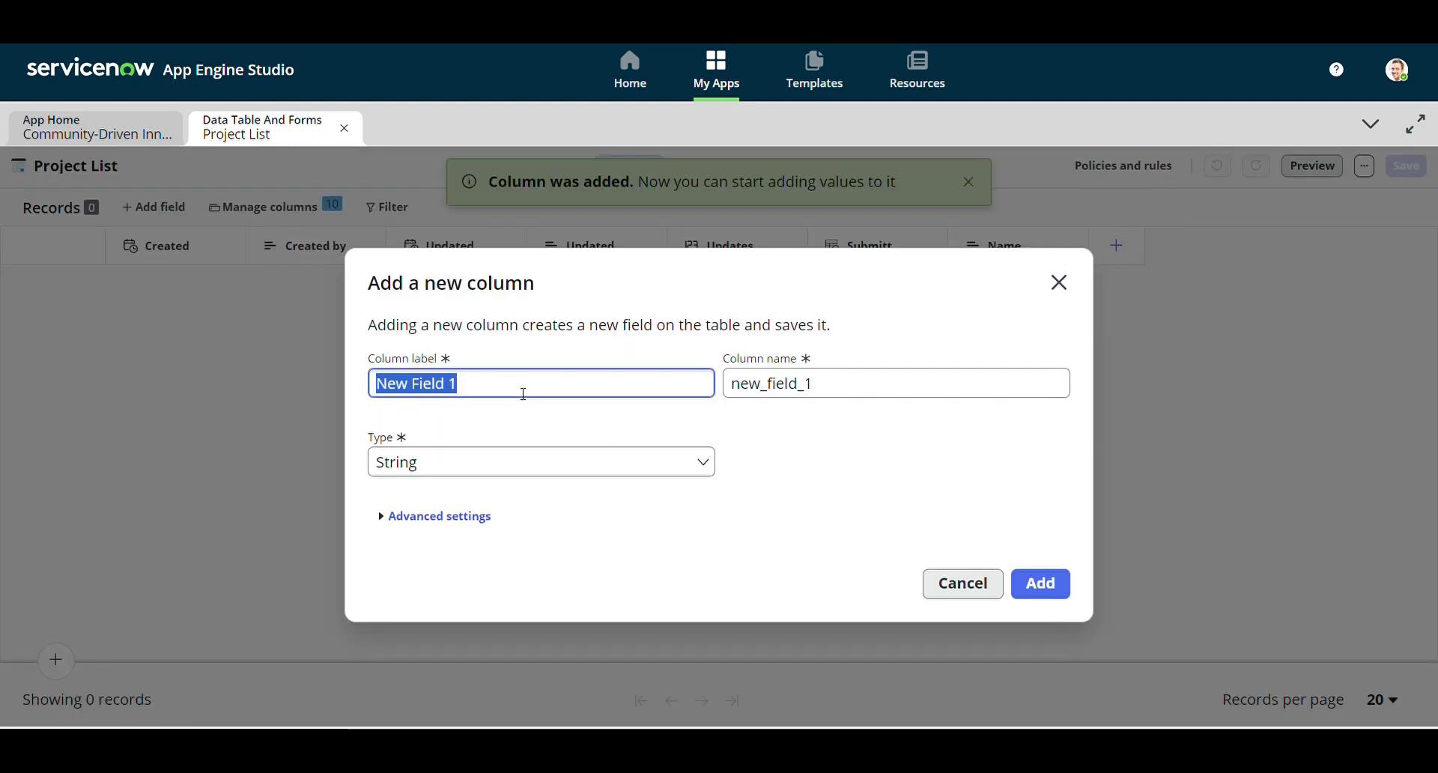
pyautogui.write('Descipti')
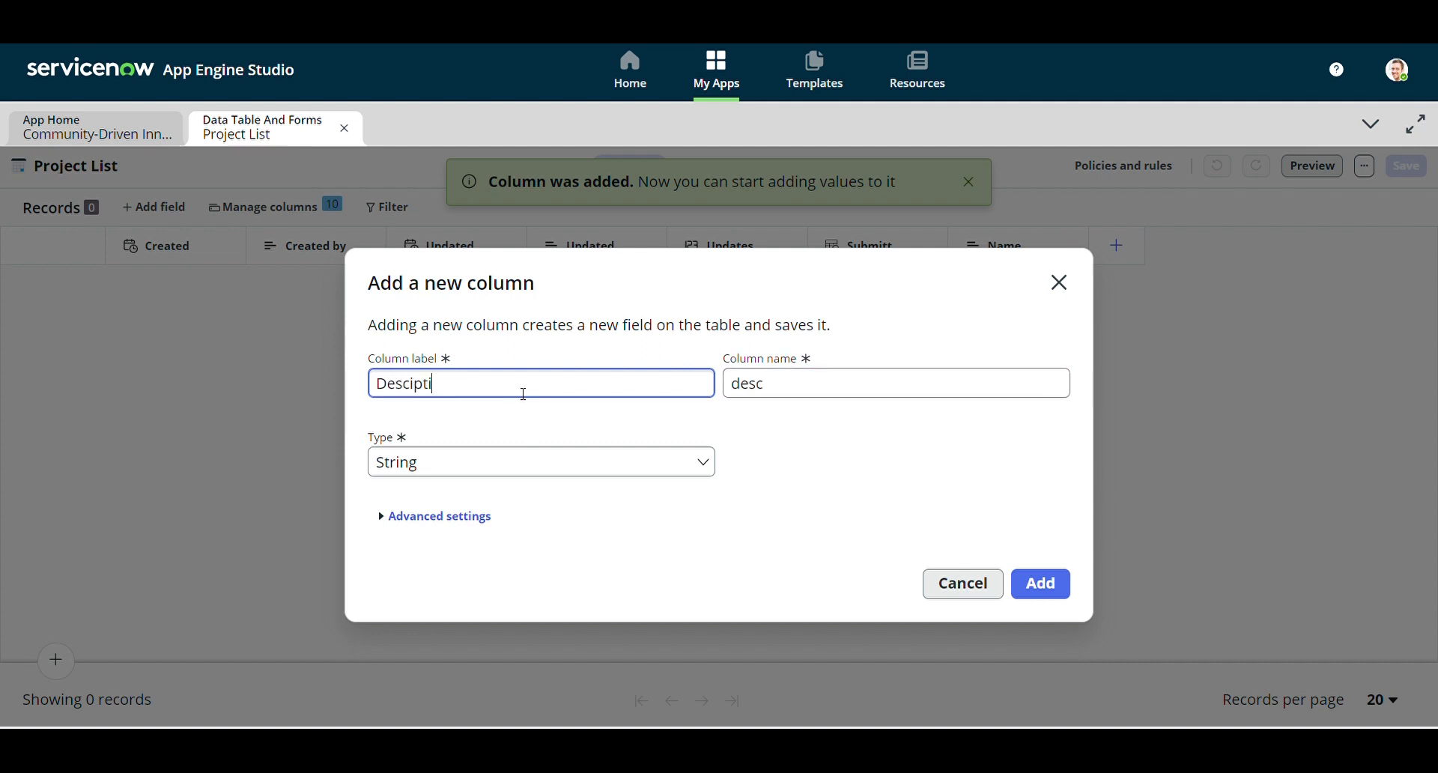
pyautogui.write('on')
pyautogui.click(870, 444)
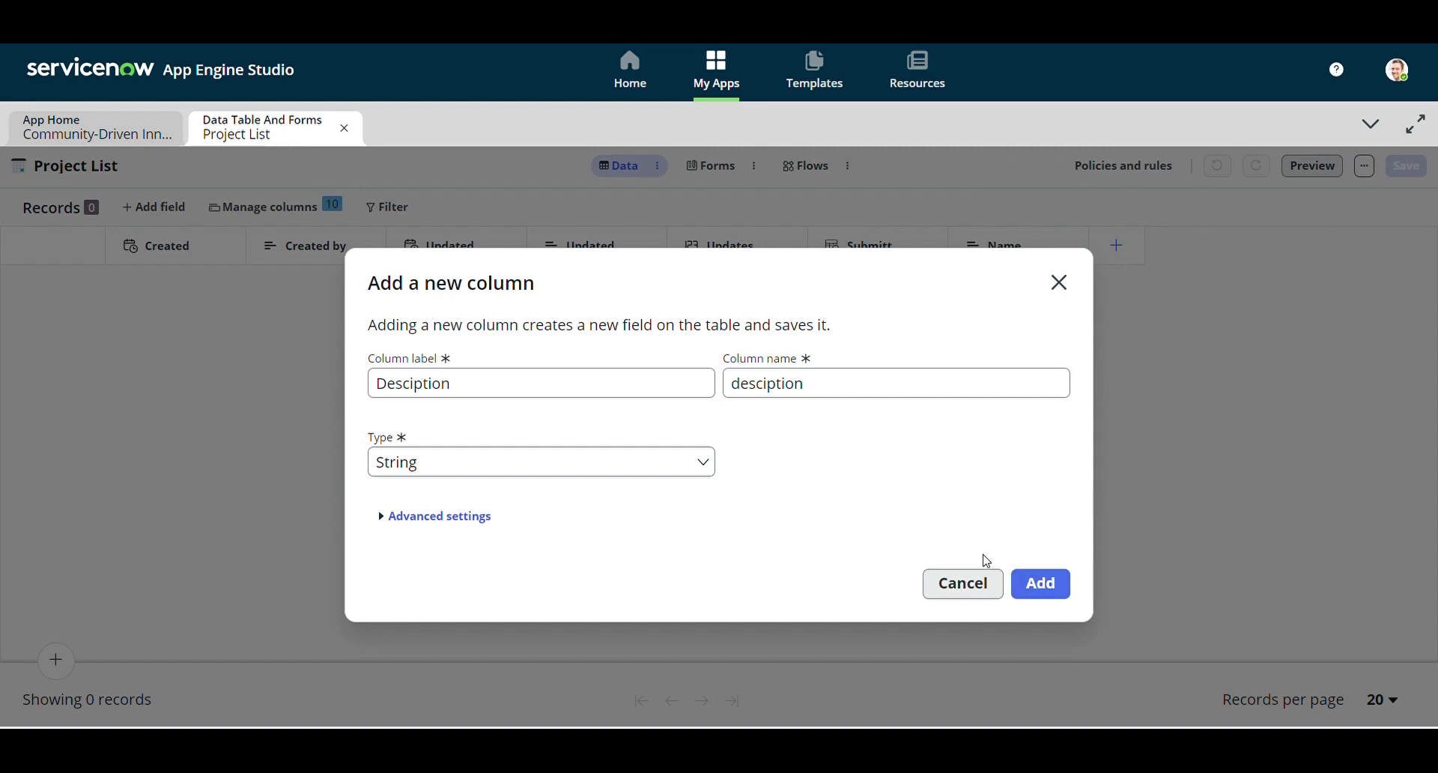
pyautogui.click(1041, 583)
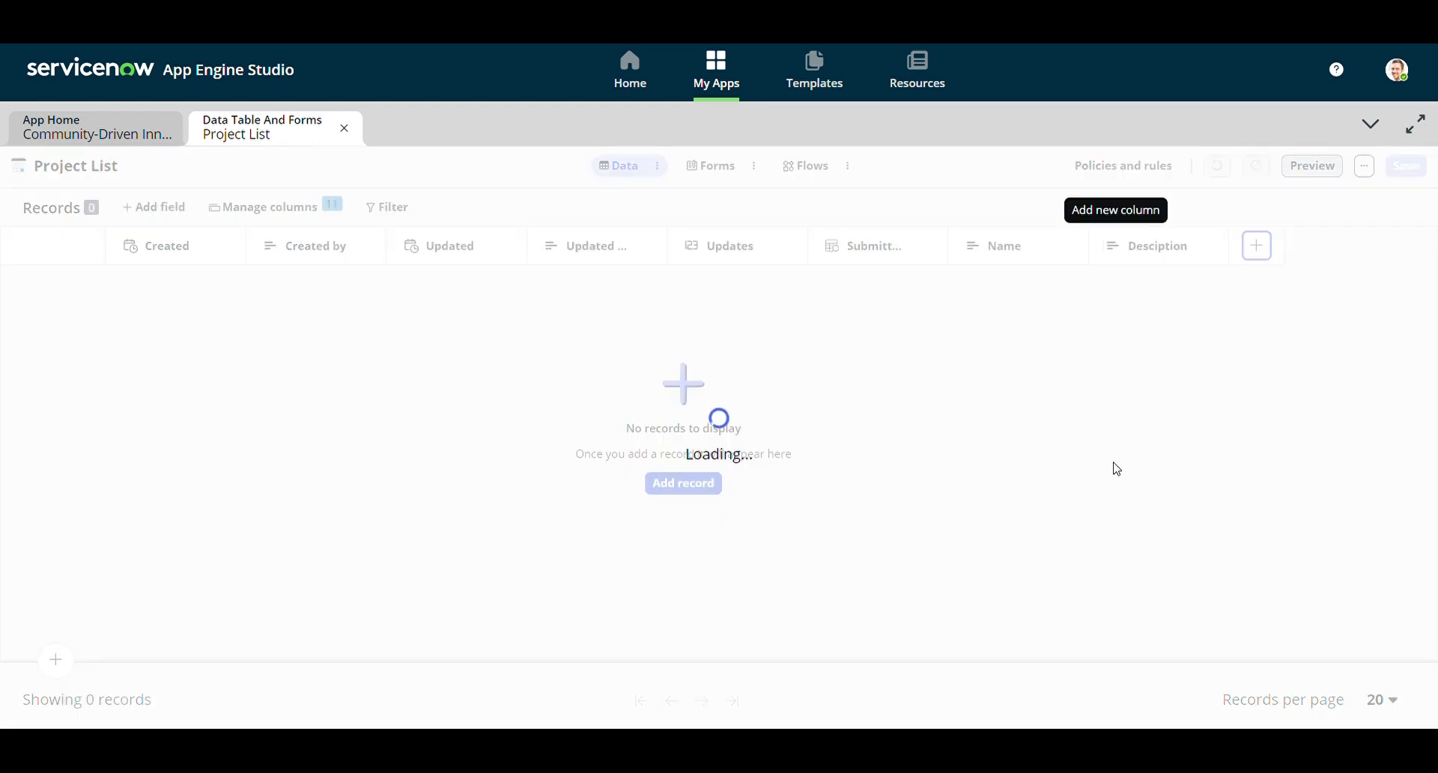
# Add a 'Start Date' column (start_date) of type Date
pyautogui.click(1256, 246)
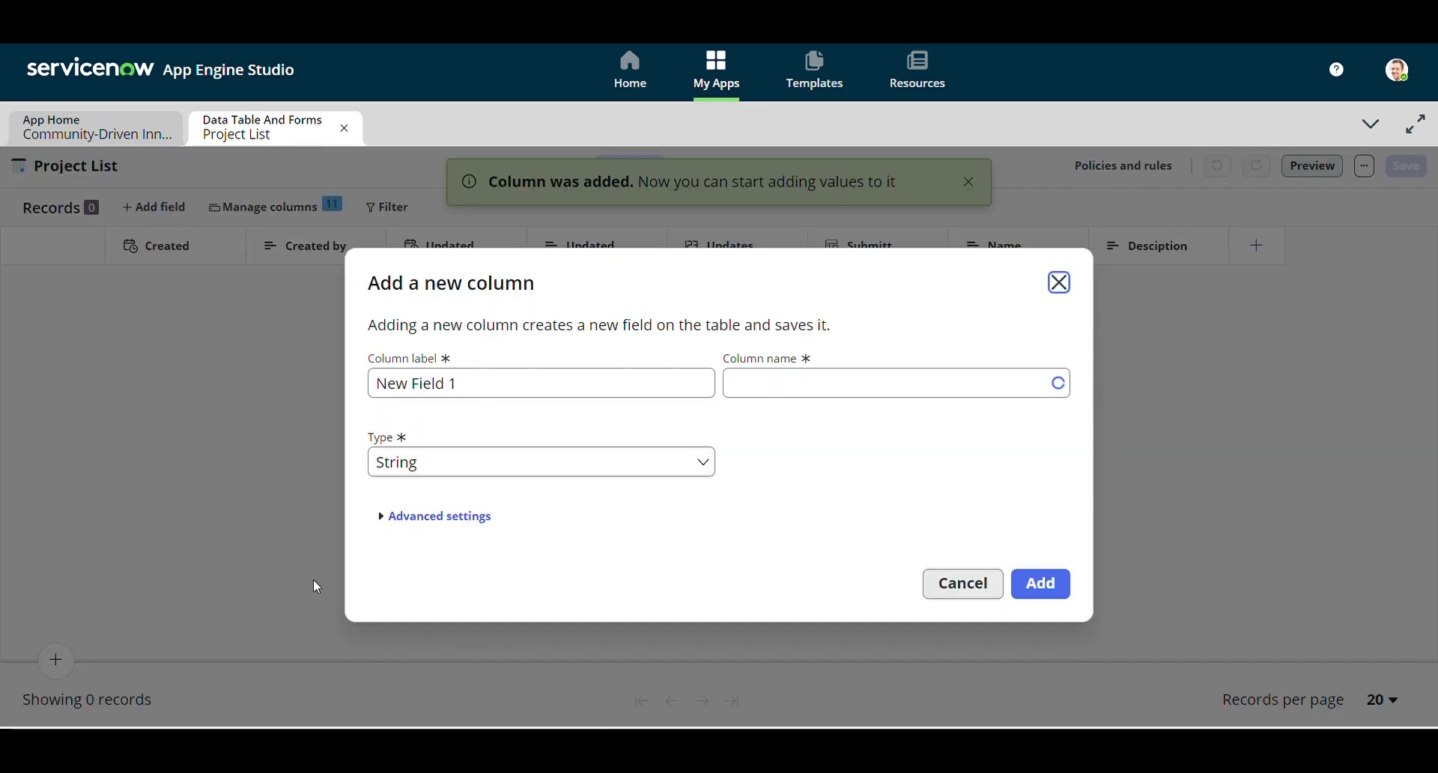
pyautogui.tripleClick(508, 393)
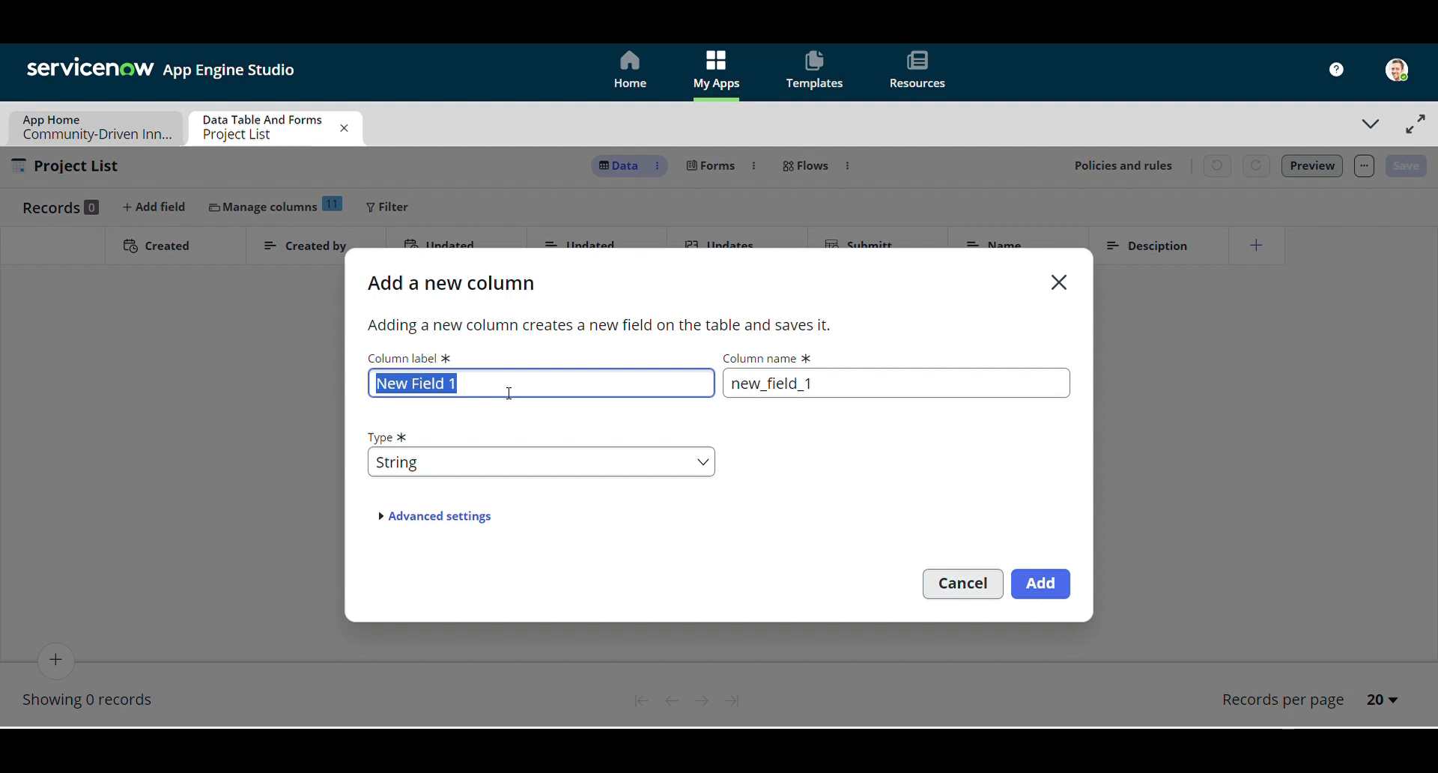
pyautogui.write('Start Date')
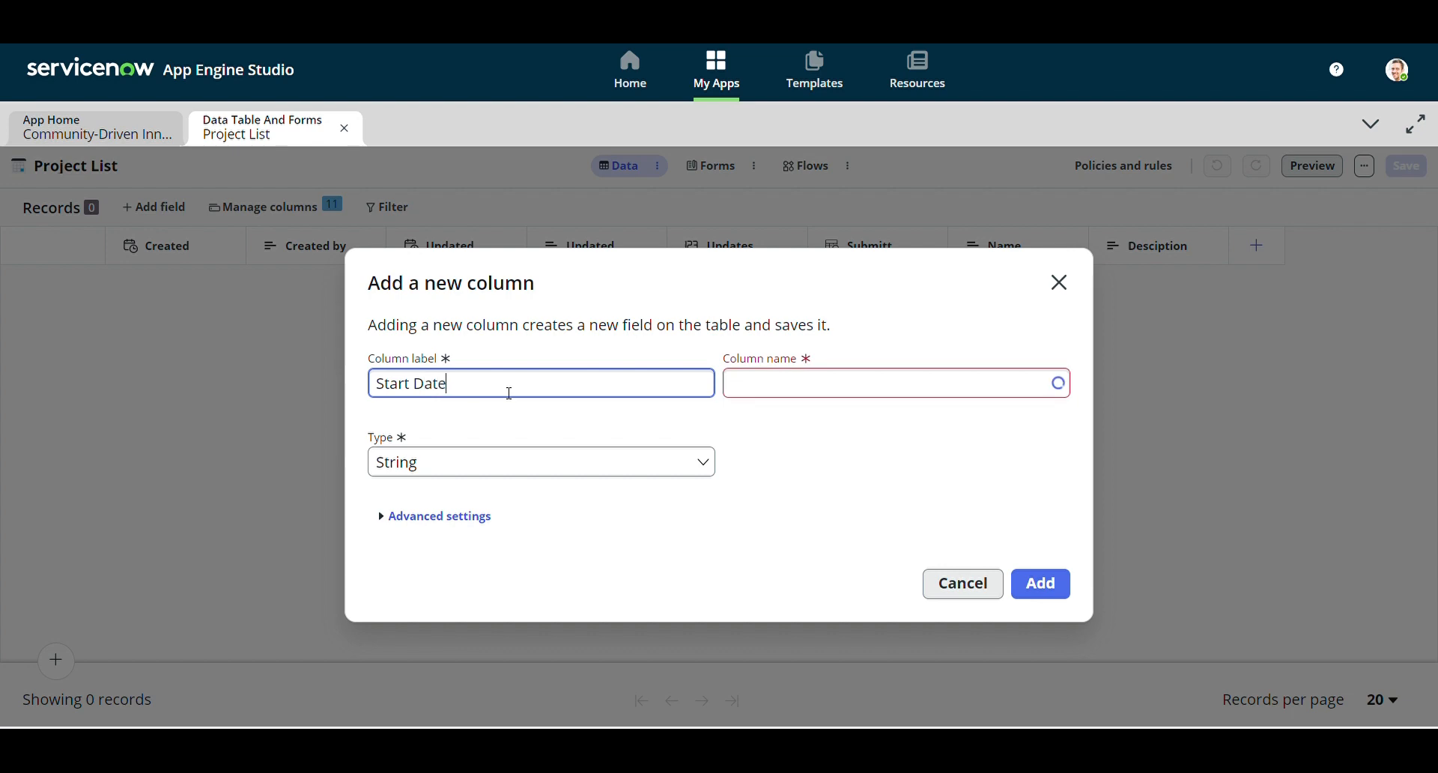
pyautogui.click(662, 468)
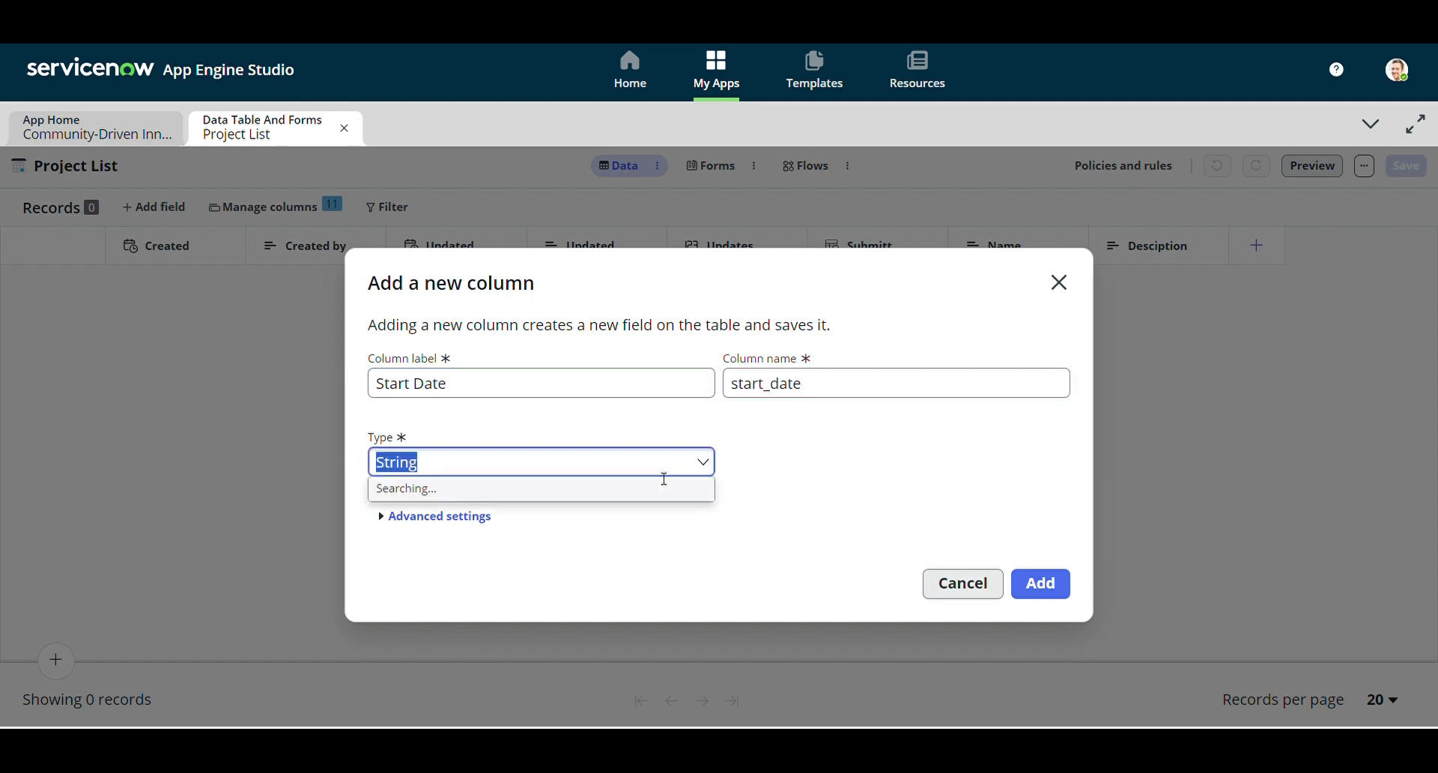
pyautogui.write('date')
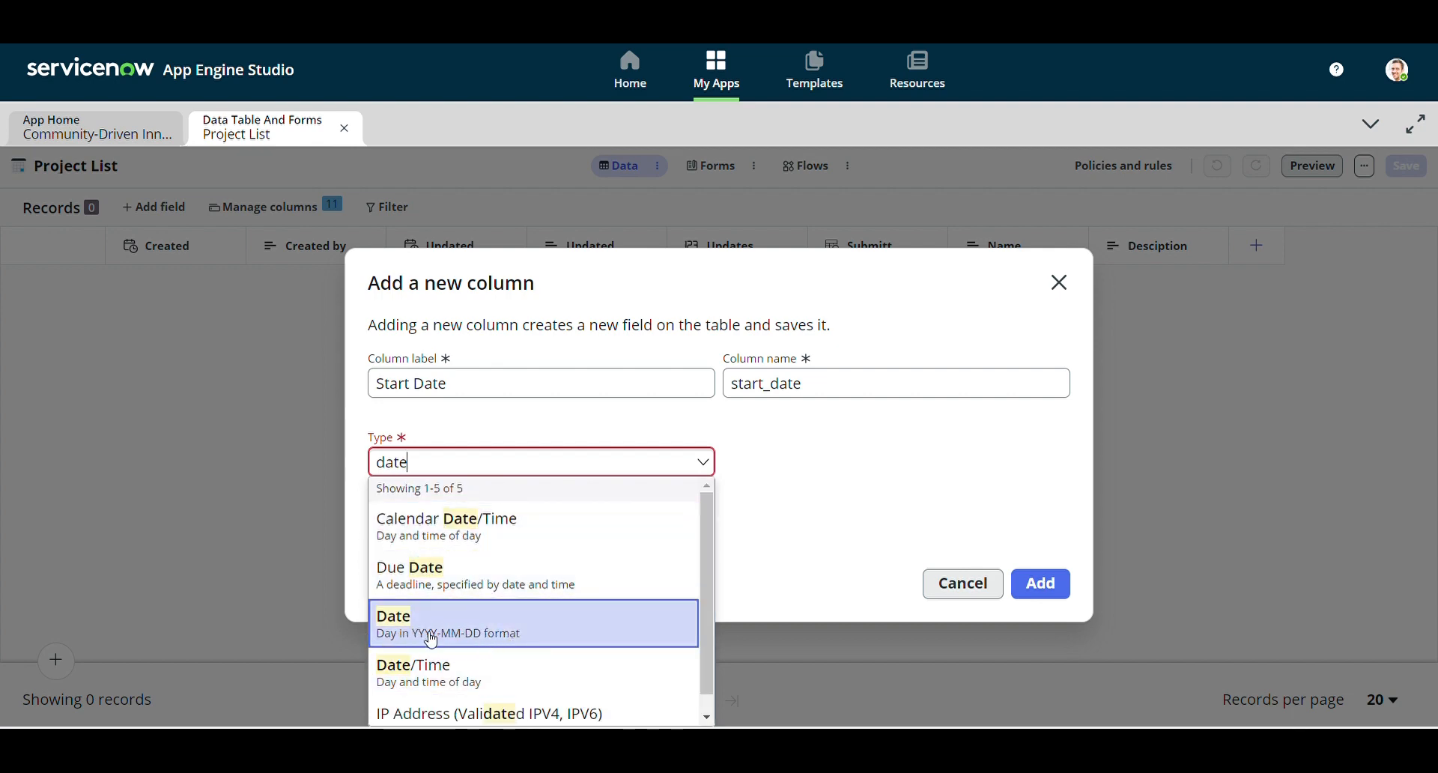
pyautogui.click(432, 641)
pyautogui.click(1034, 594)
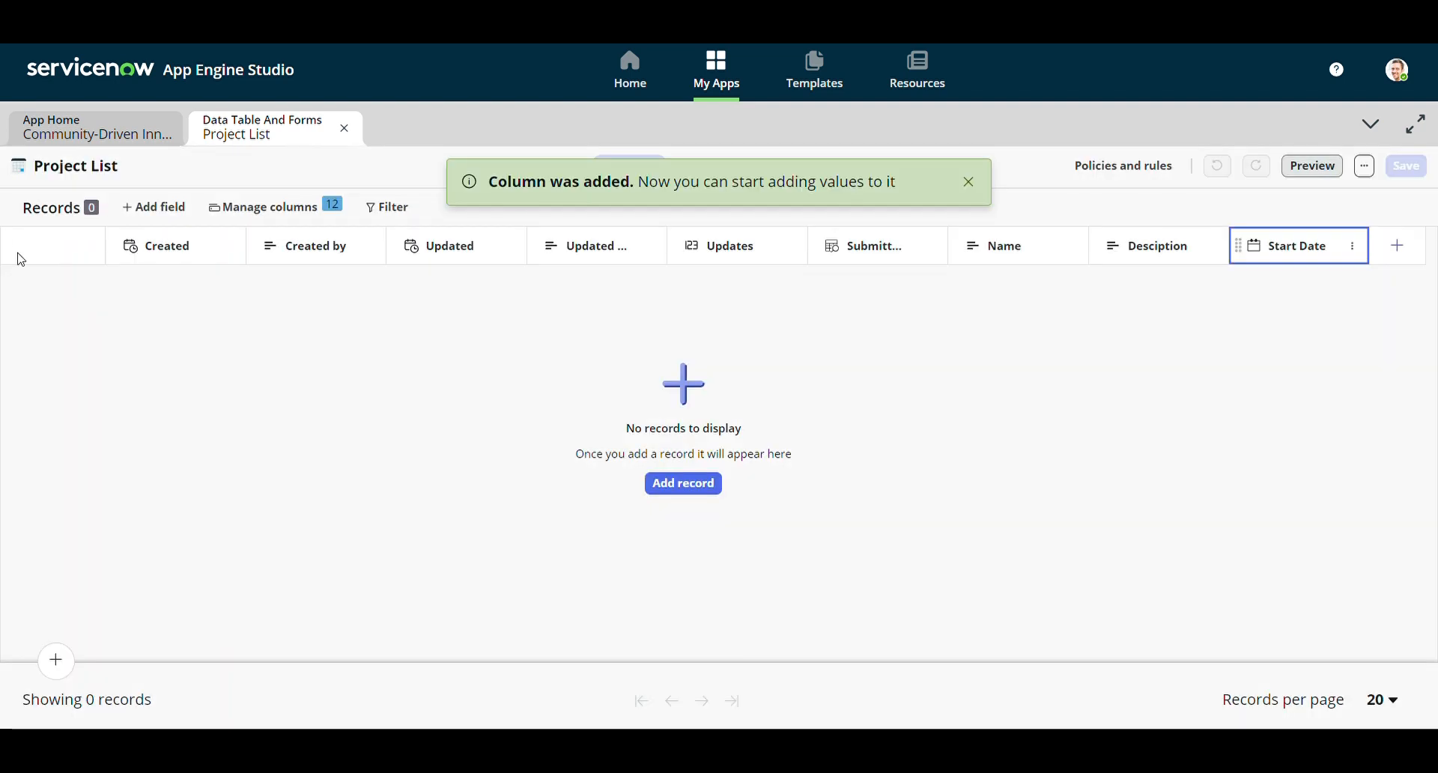
# Add an 'End Date' column of type Date, bringing the table to 13 columns
pyautogui.click(179, 219)
pyautogui.click(506, 377)
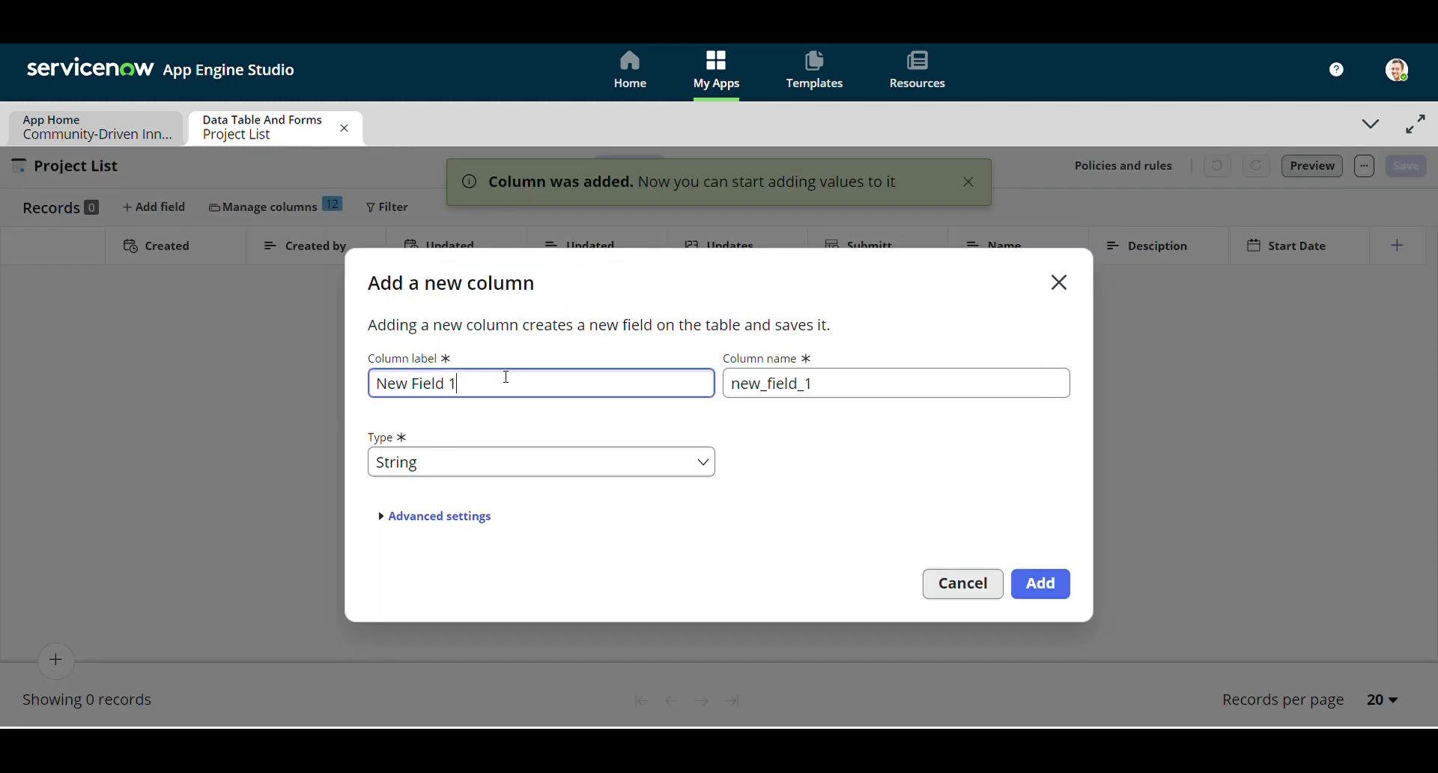
pyautogui.hotkey('ctrl', 'a')
pyautogui.write('End D')
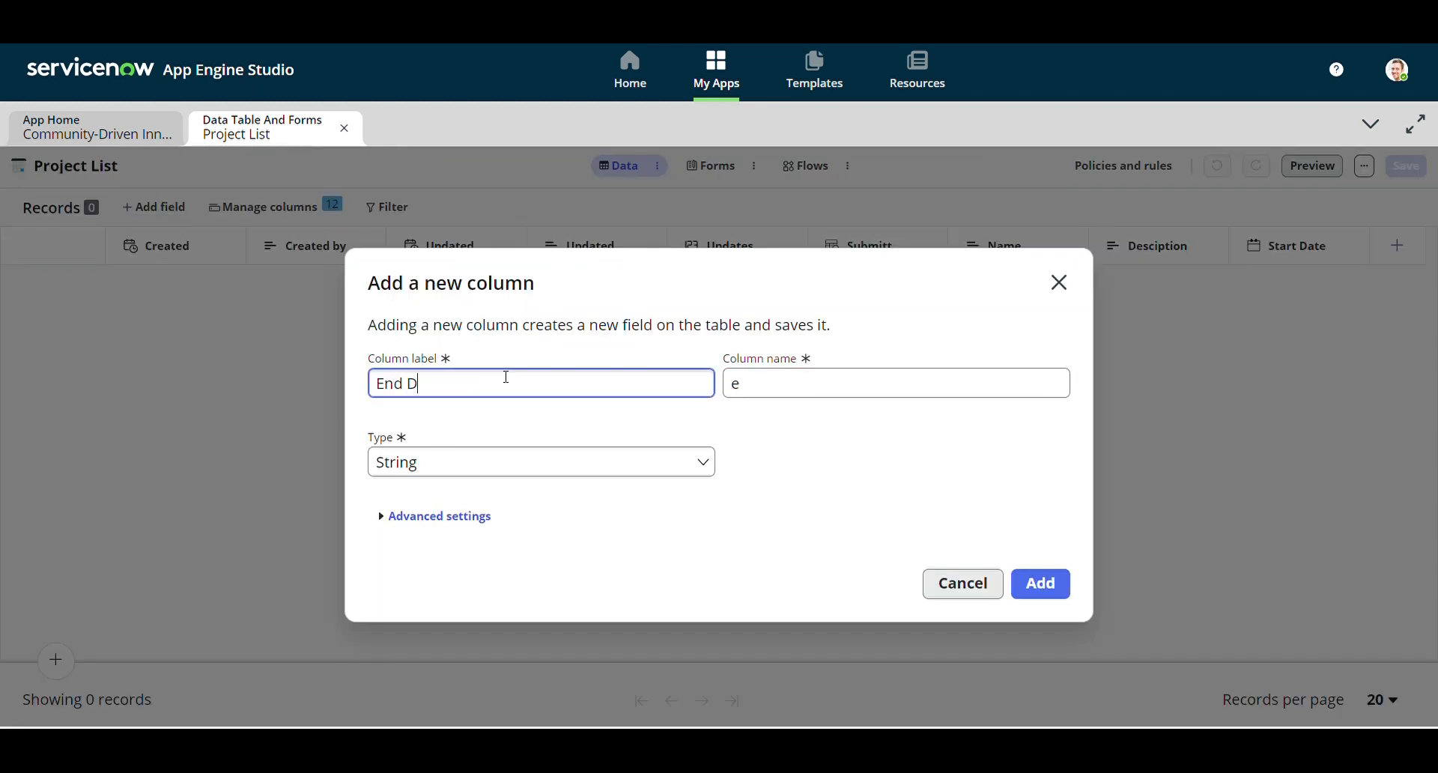
pyautogui.write('ATE')
pyautogui.press('BackSpace')
pyautogui.press('BackSpace')
pyautogui.press('BackSpace')
pyautogui.write('ate')
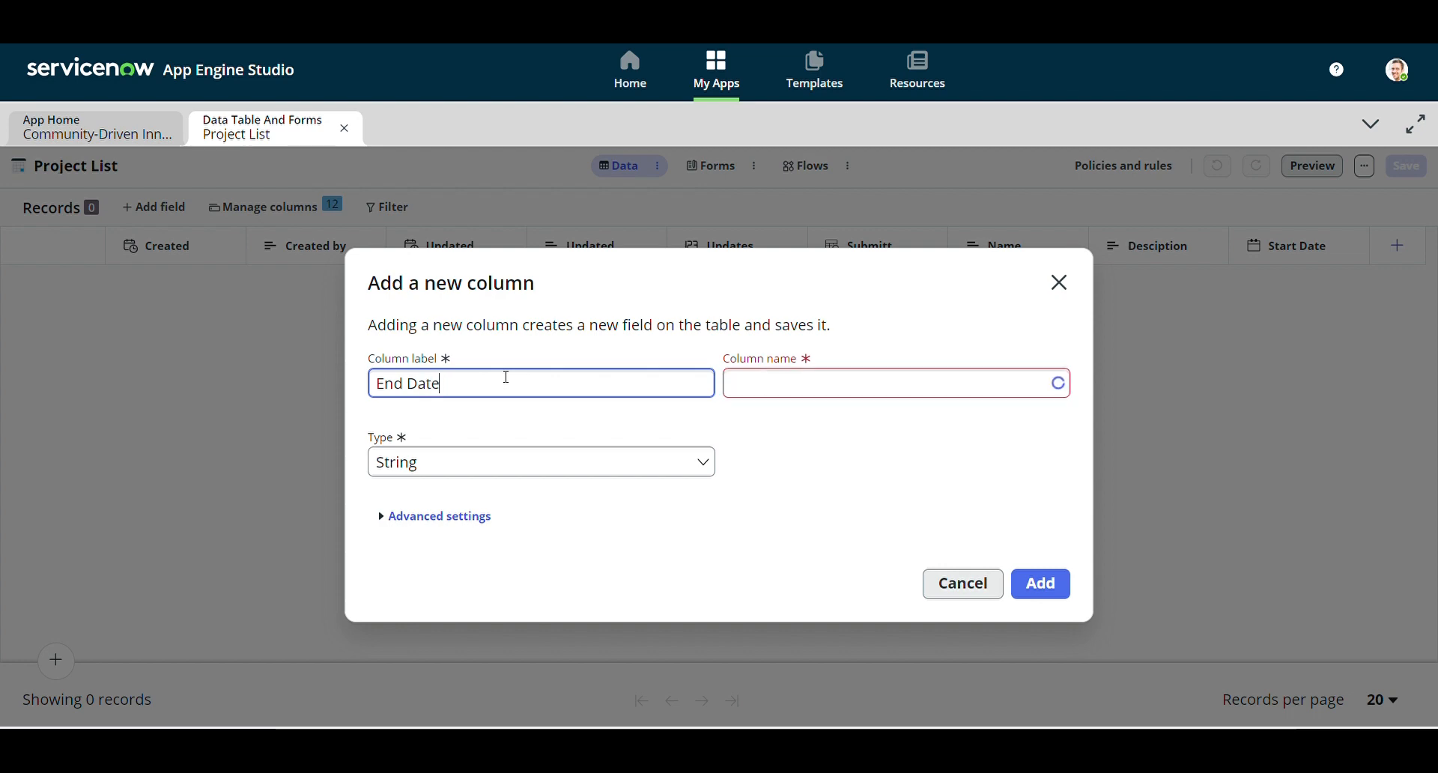
pyautogui.click(527, 459)
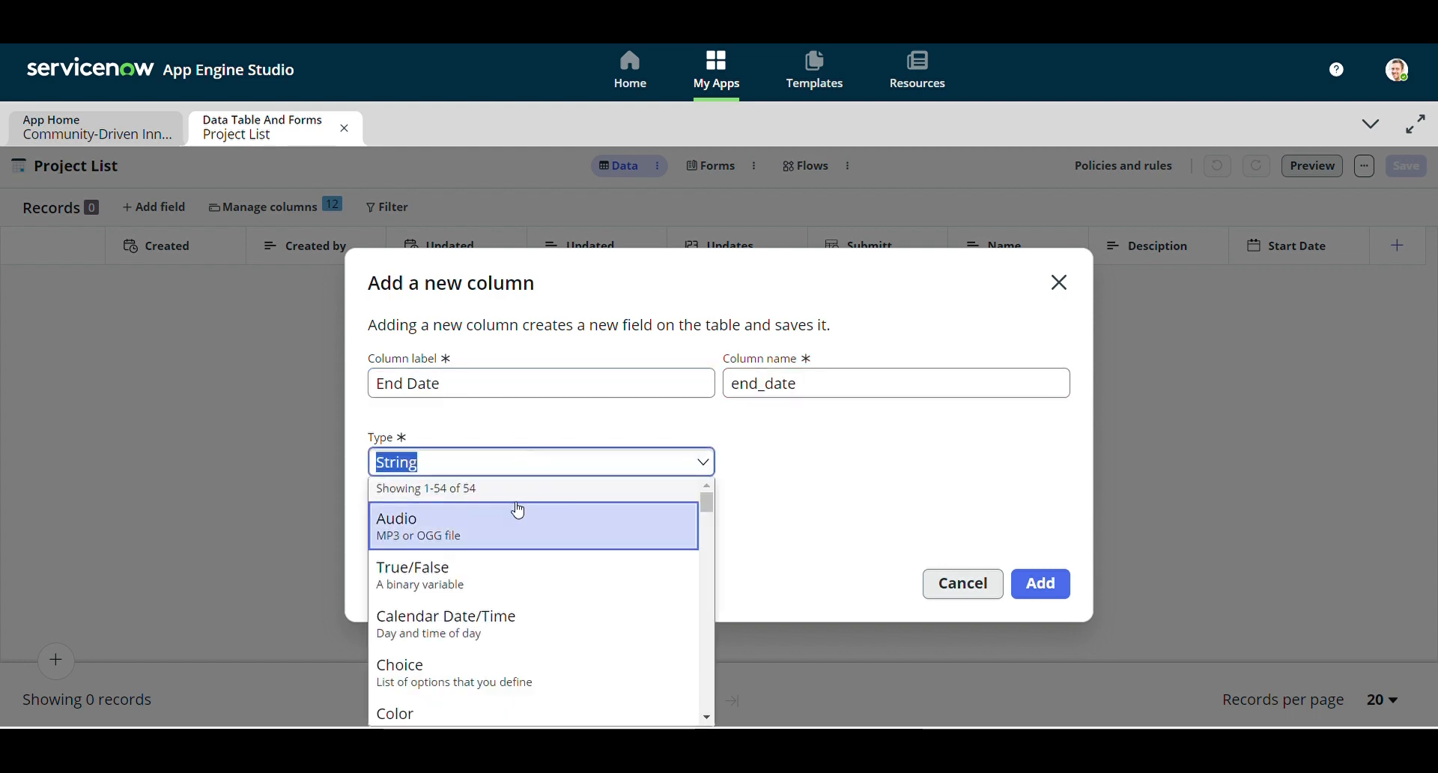
pyautogui.write('date')
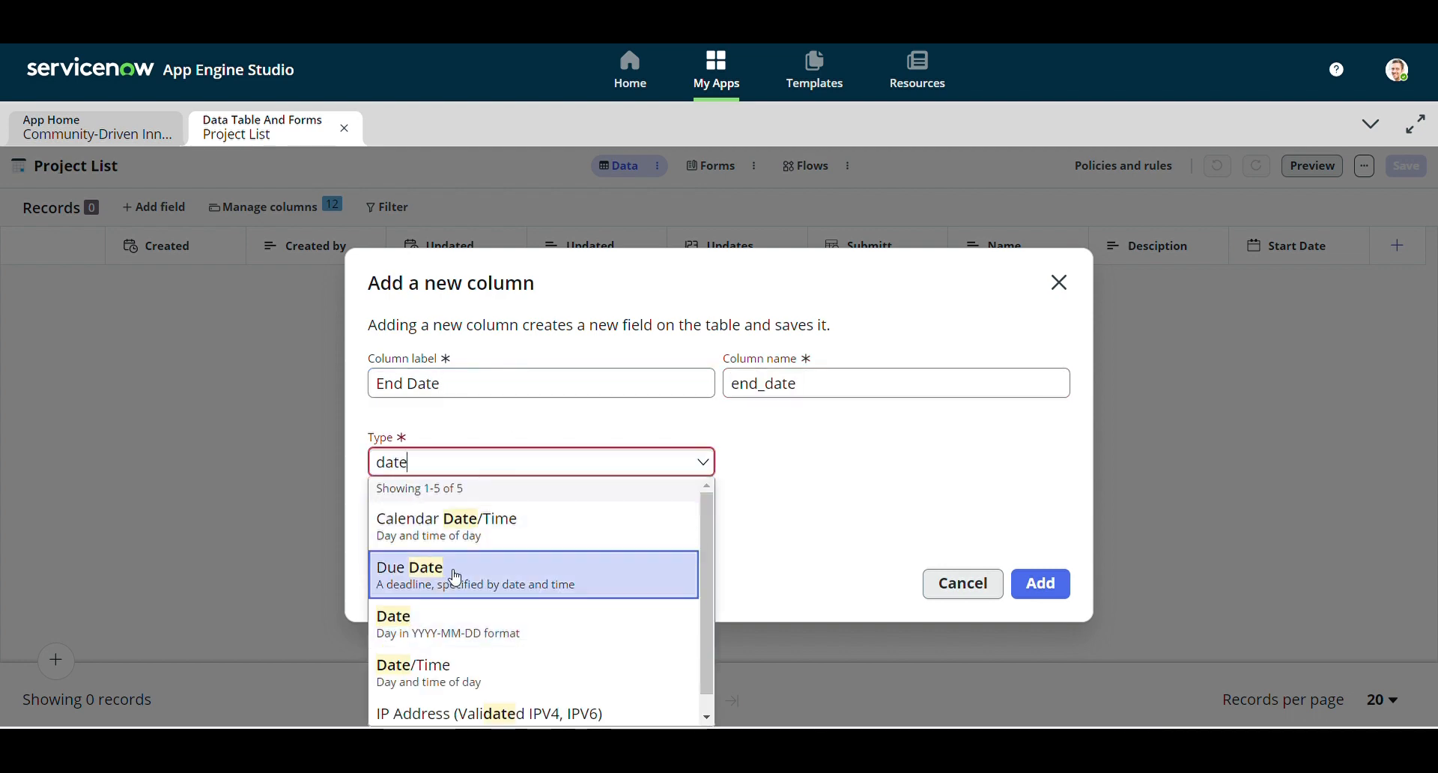
pyautogui.click(458, 619)
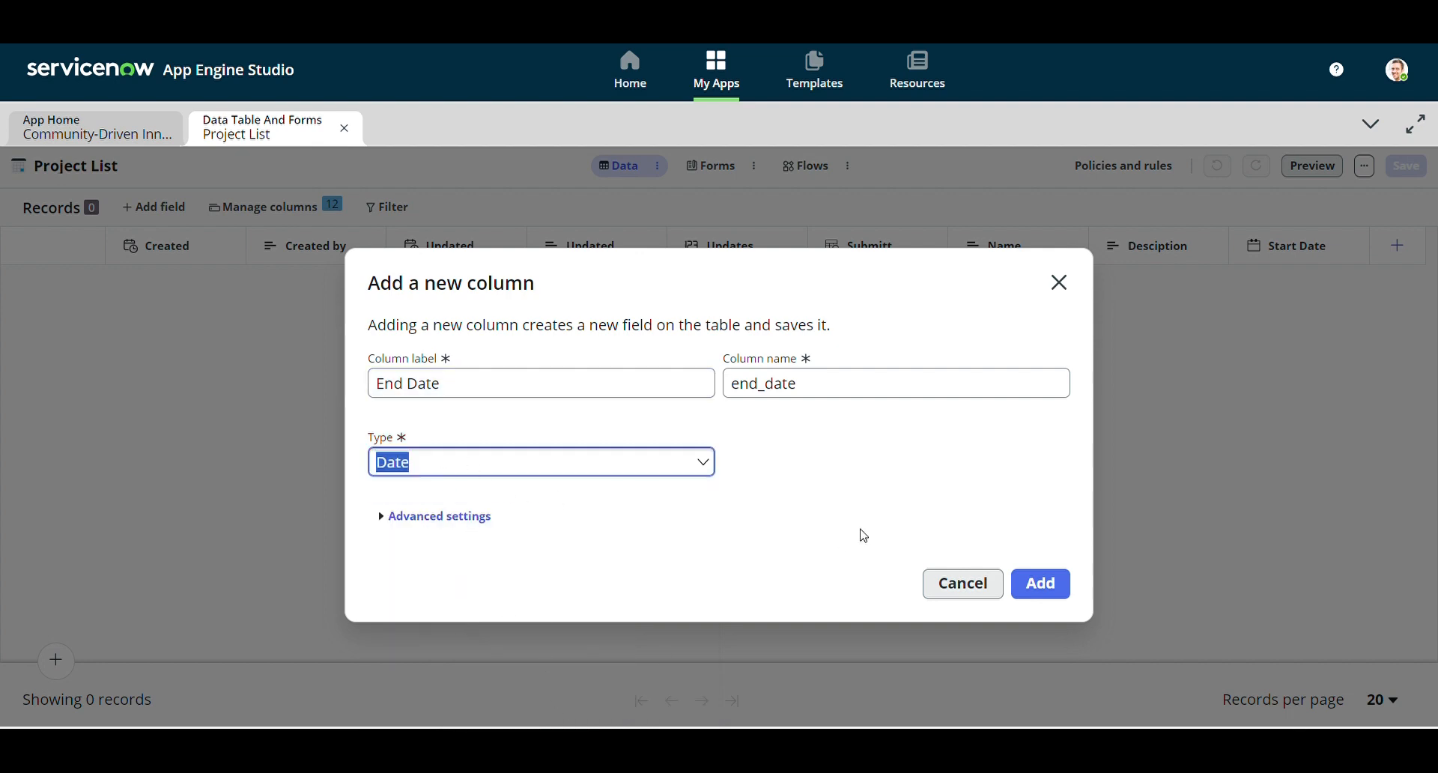
pyautogui.click(1047, 593)
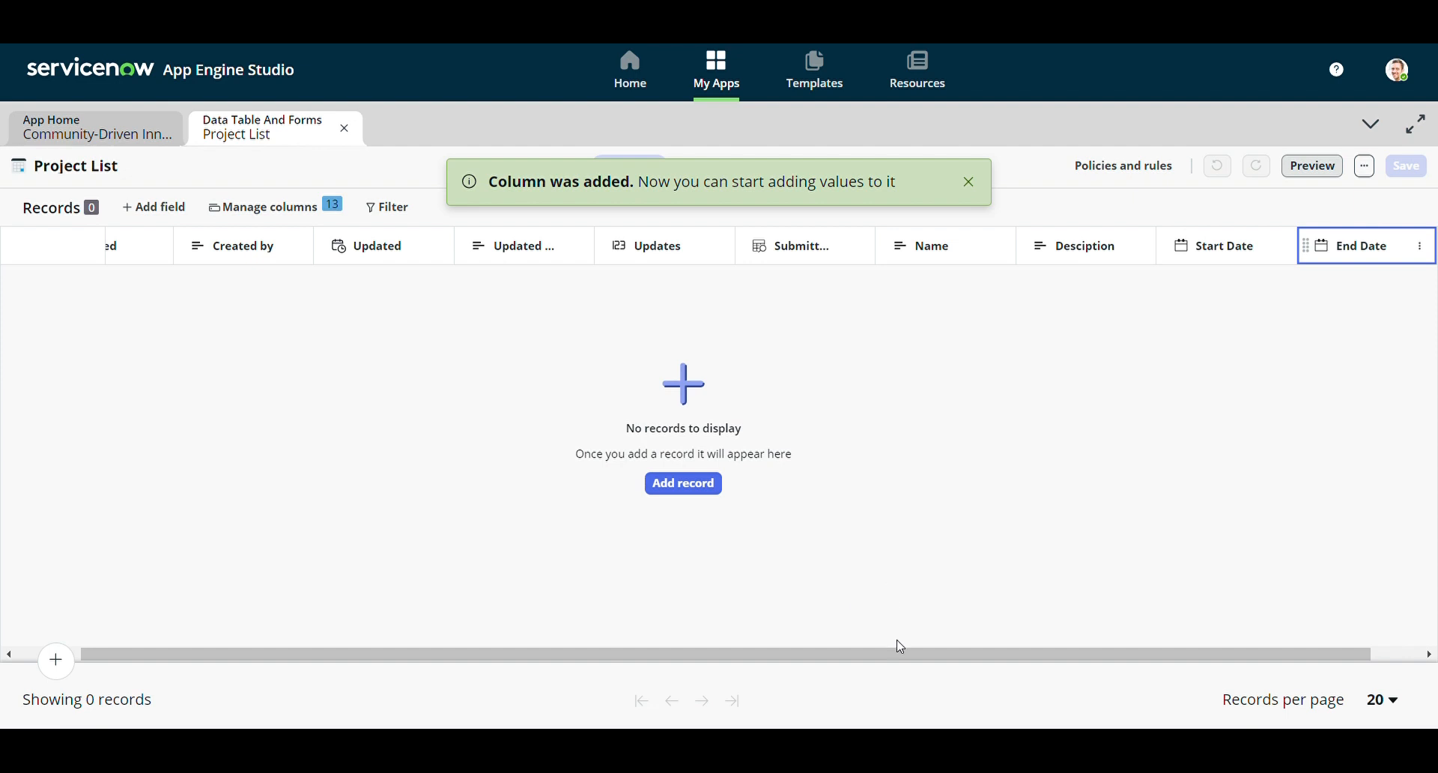
pyautogui.moveTo(905, 653); pyautogui.dragTo(1043, 651)
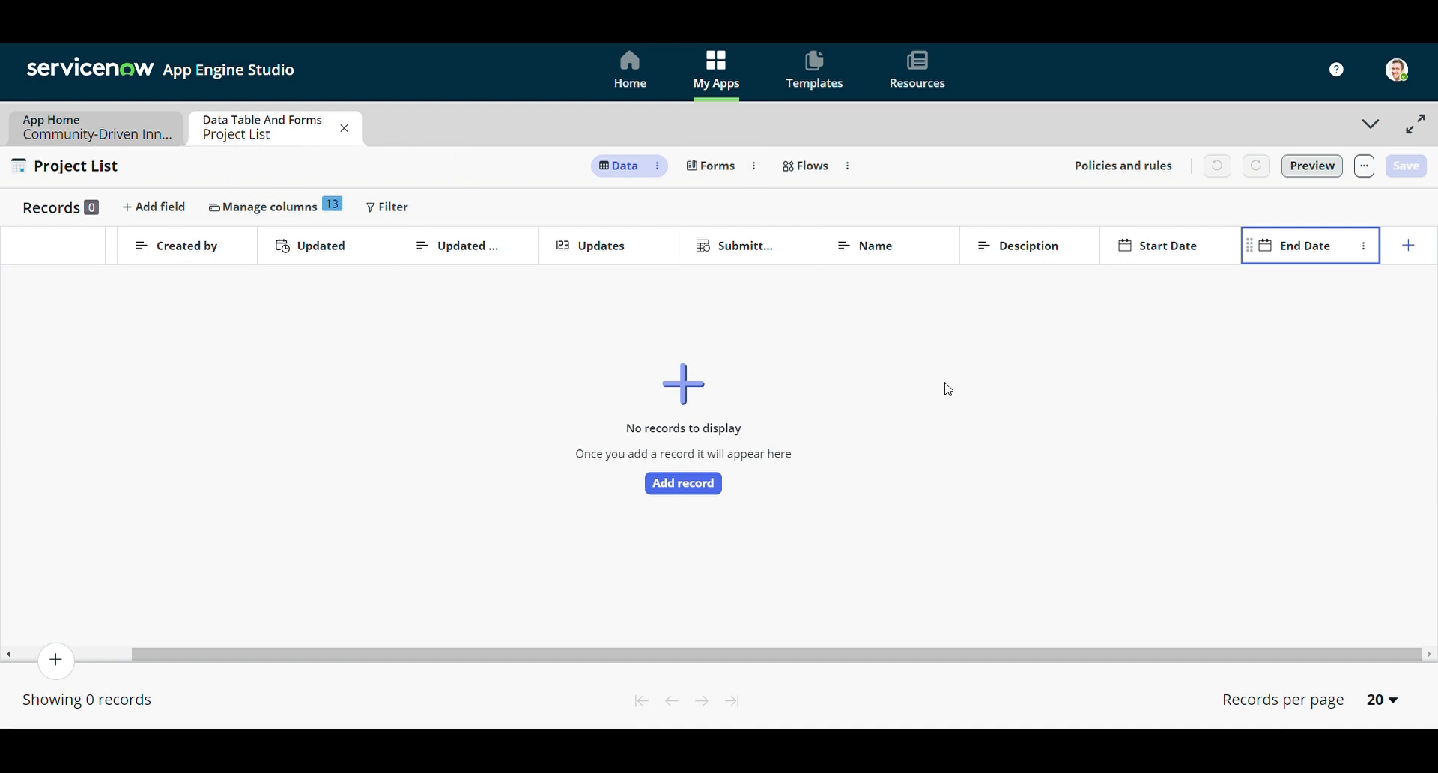
# Preview the Project List sorted by the misspelled Desciption column, then return to the table editor
pyautogui.click(1309, 167)
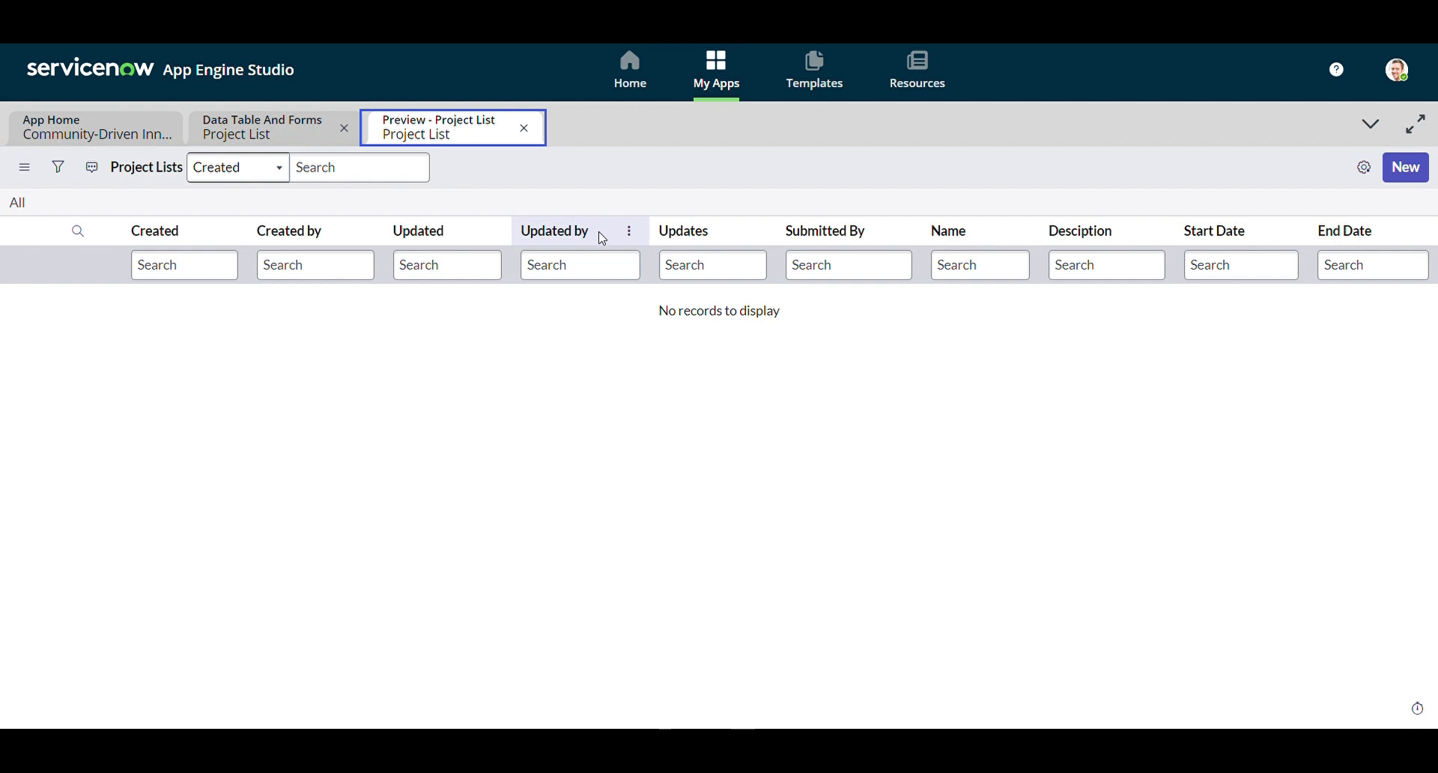
pyautogui.click(1077, 231)
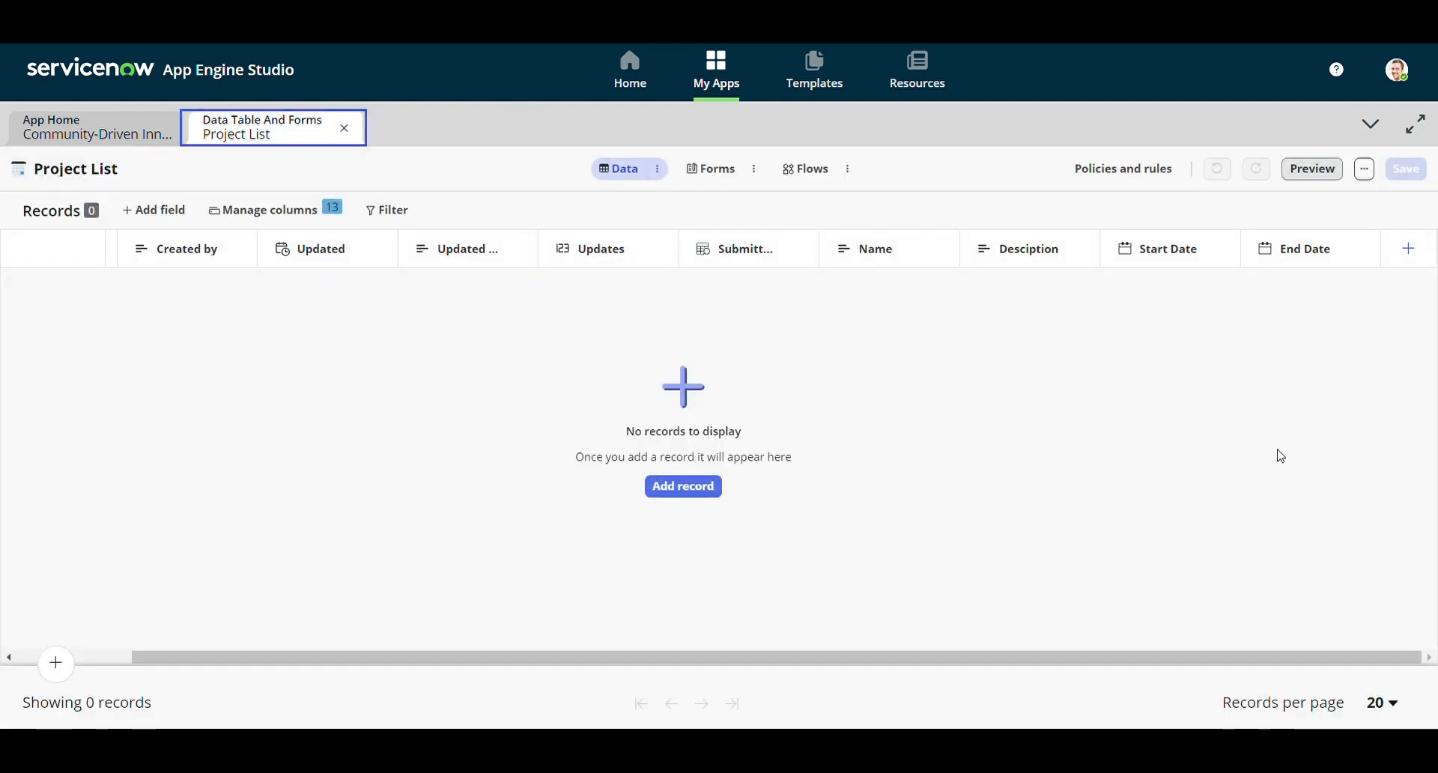
pyautogui.click(1364, 169)
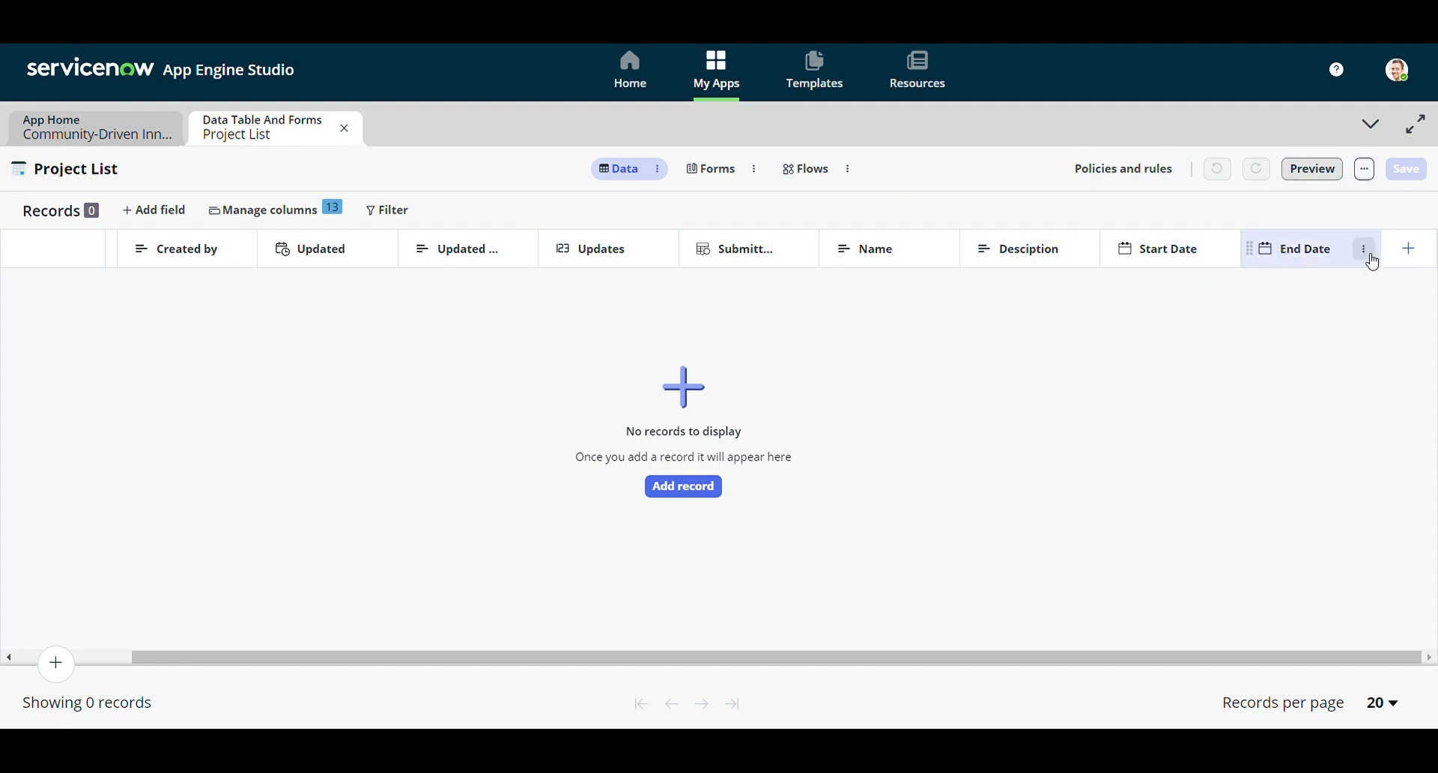
# Change the Desciption column's label to 'Description' in its column properties
pyautogui.click(1085, 250)
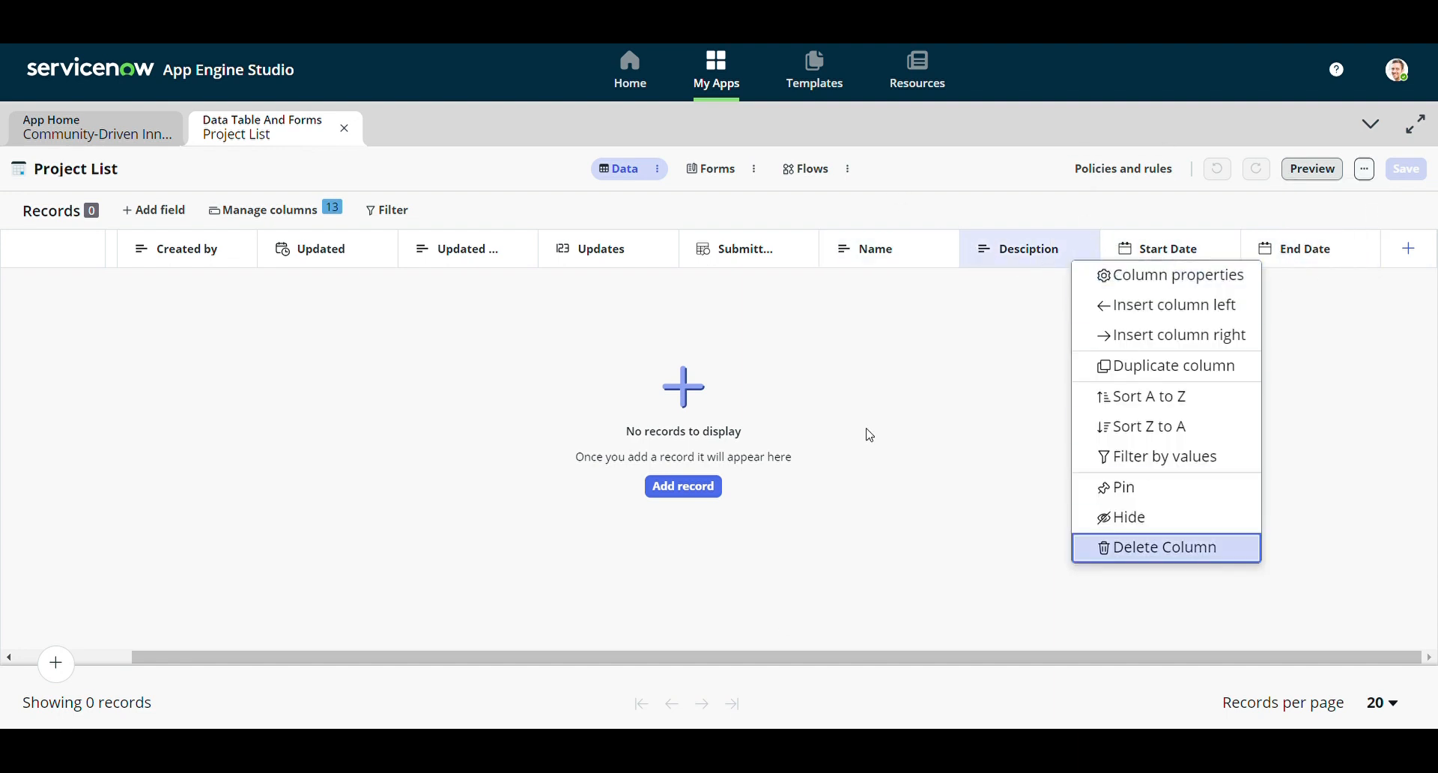
pyautogui.click(1171, 292)
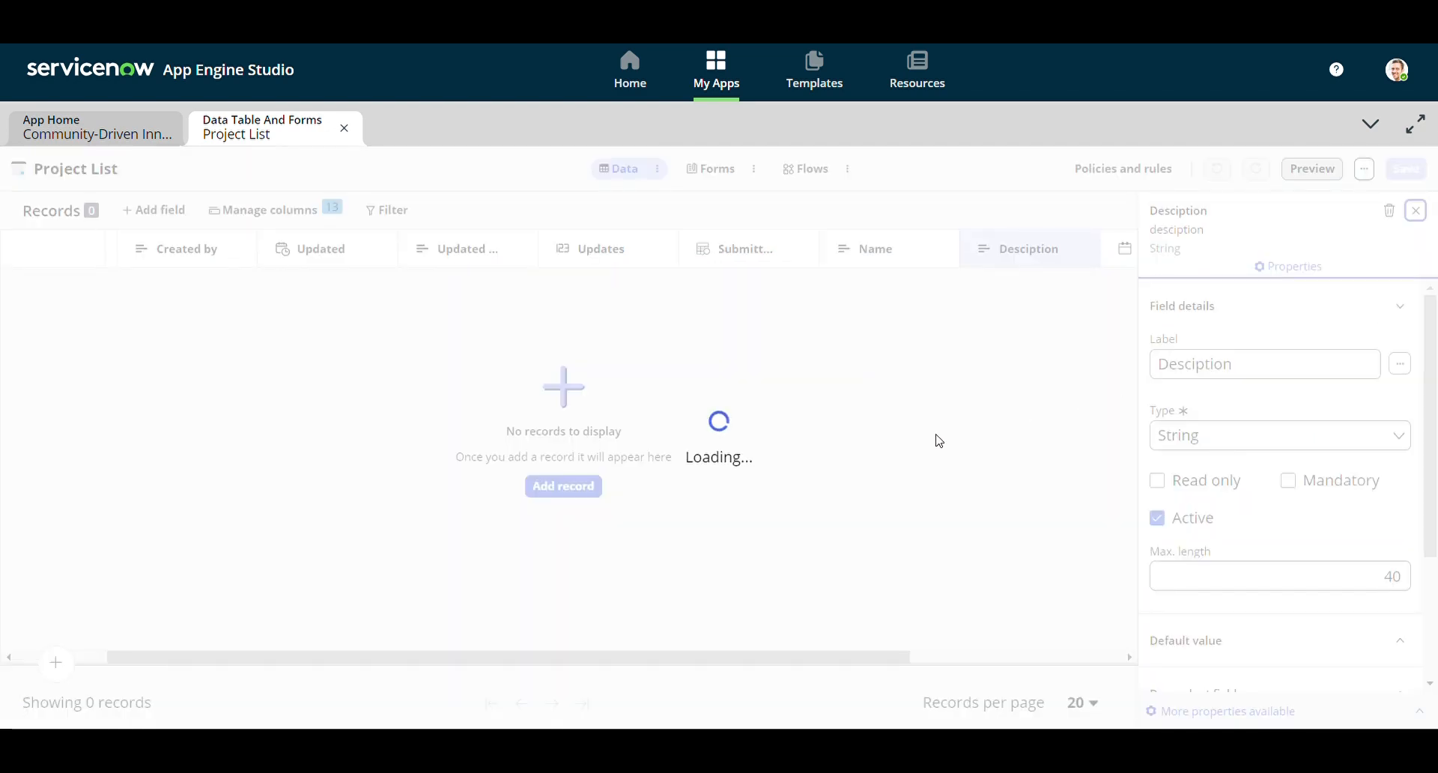
pyautogui.click(1192, 371)
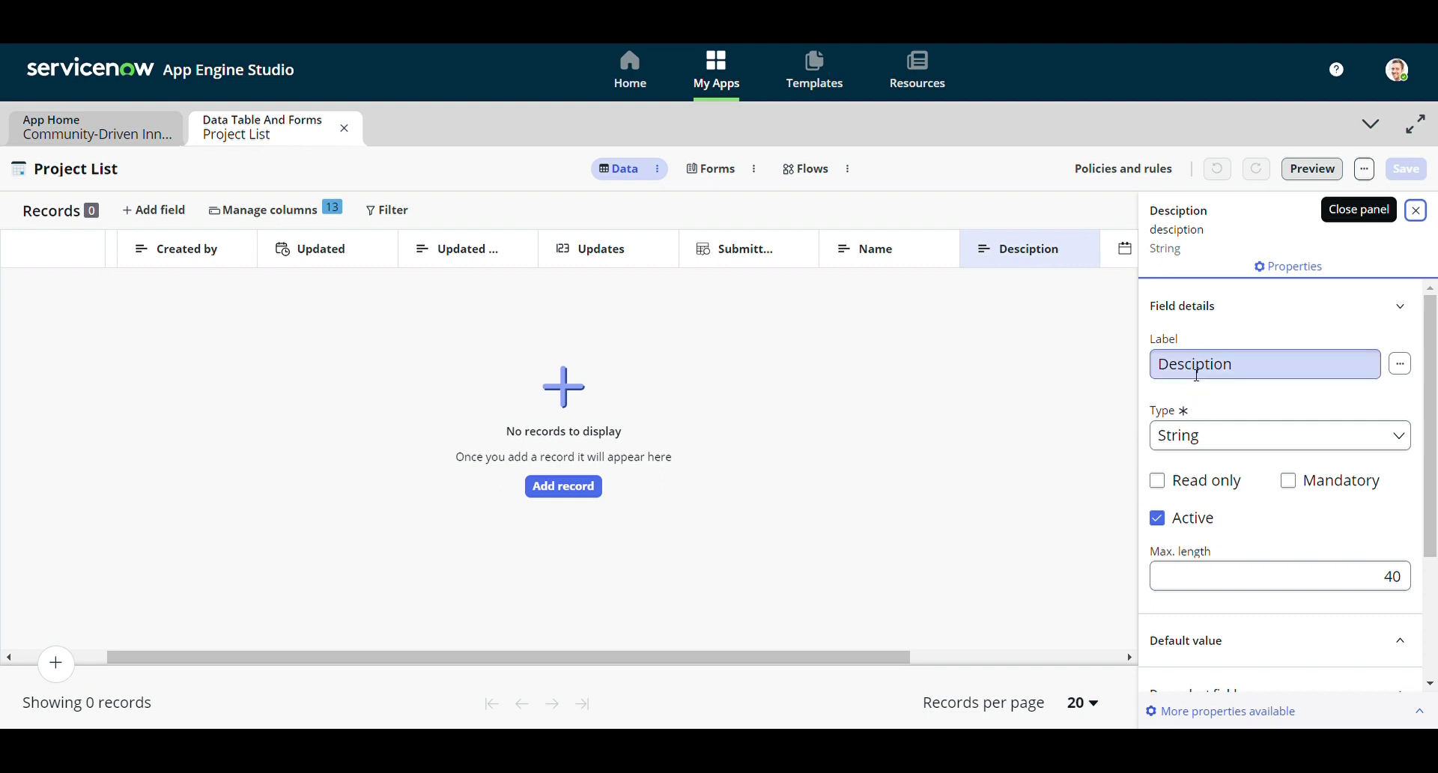
pyautogui.doubleClick(1192, 372)
pyautogui.write('D')
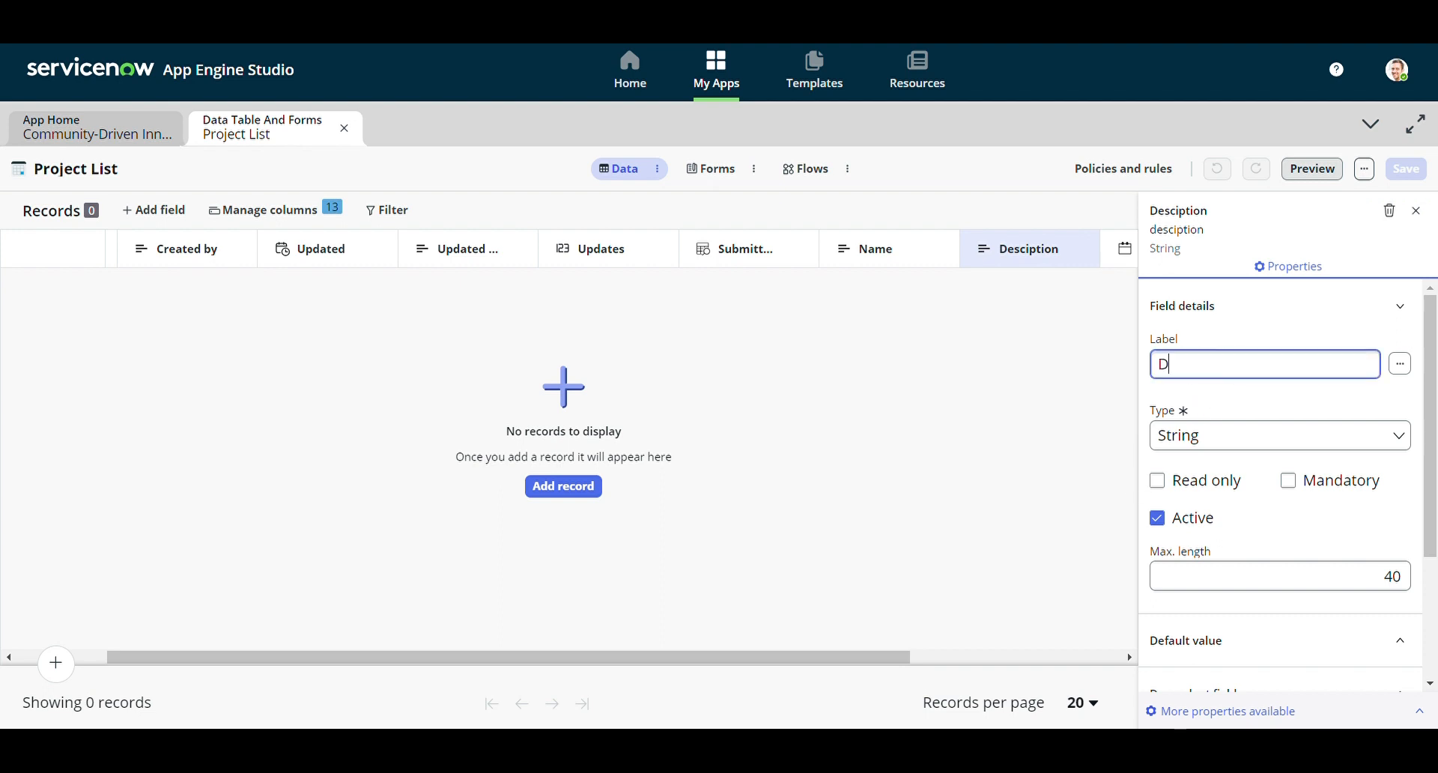
pyautogui.write('escription')
pyautogui.click(1070, 449)
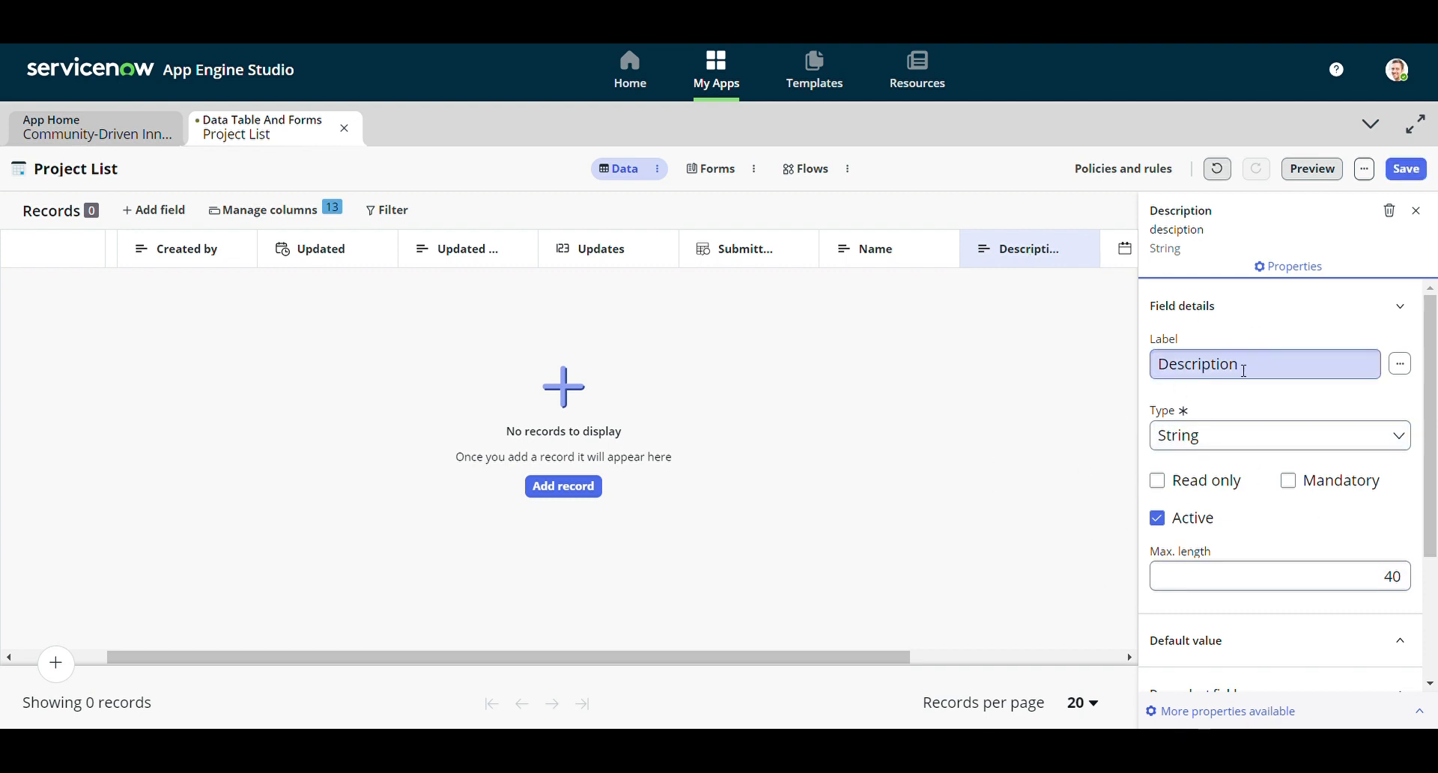
pyautogui.scroll(-2, 1244, 371)
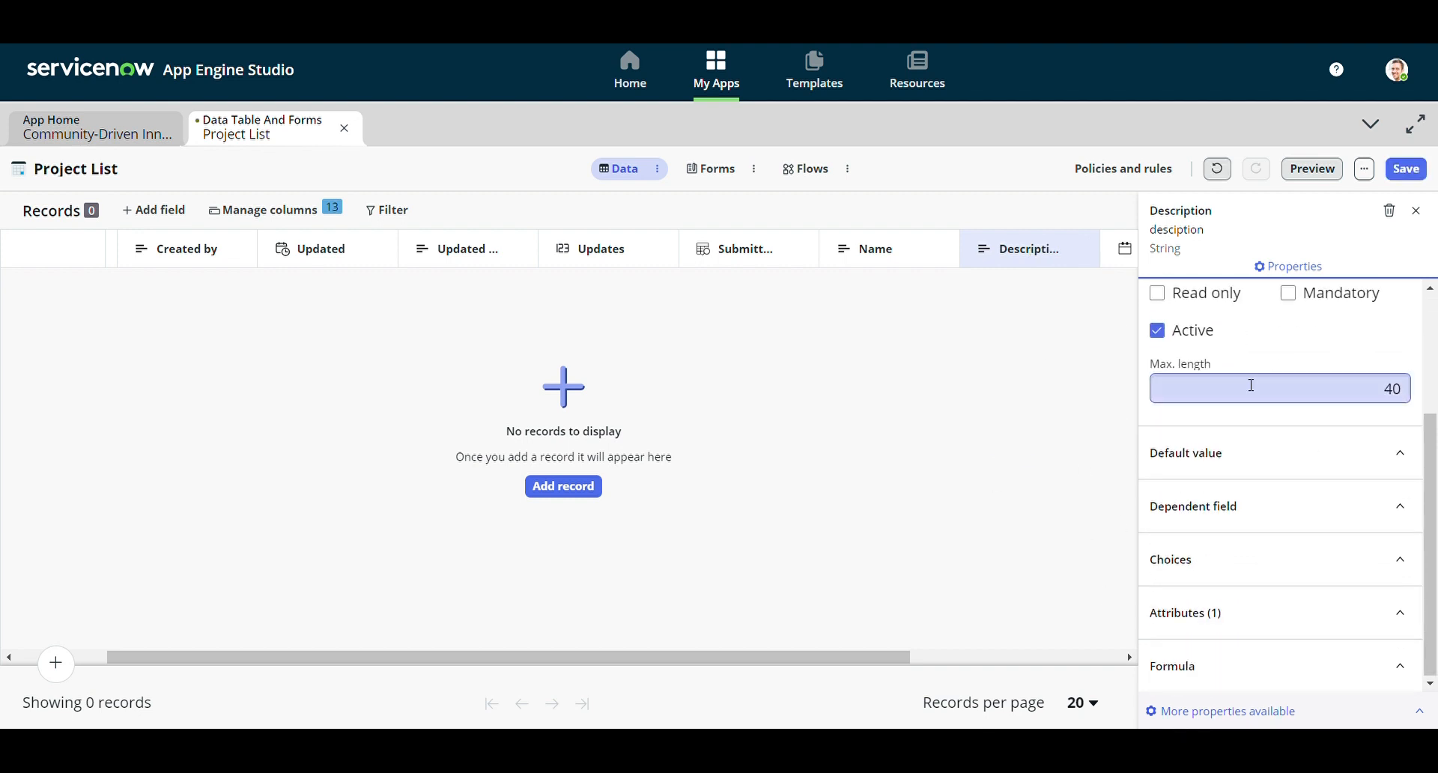
pyautogui.scroll(1, 1213, 404)
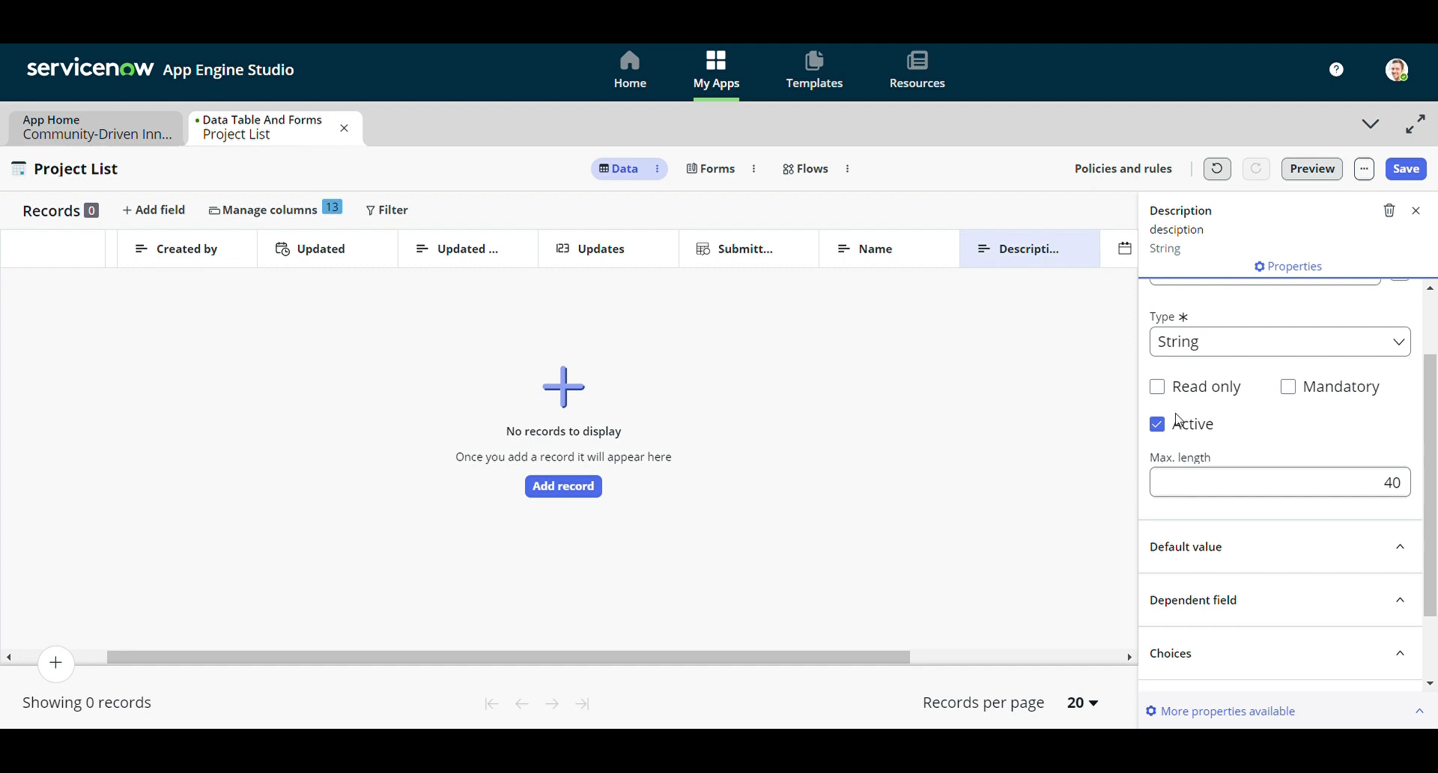
# Change the Description column's Max. length from 40 to 400
pyautogui.click(1340, 484)
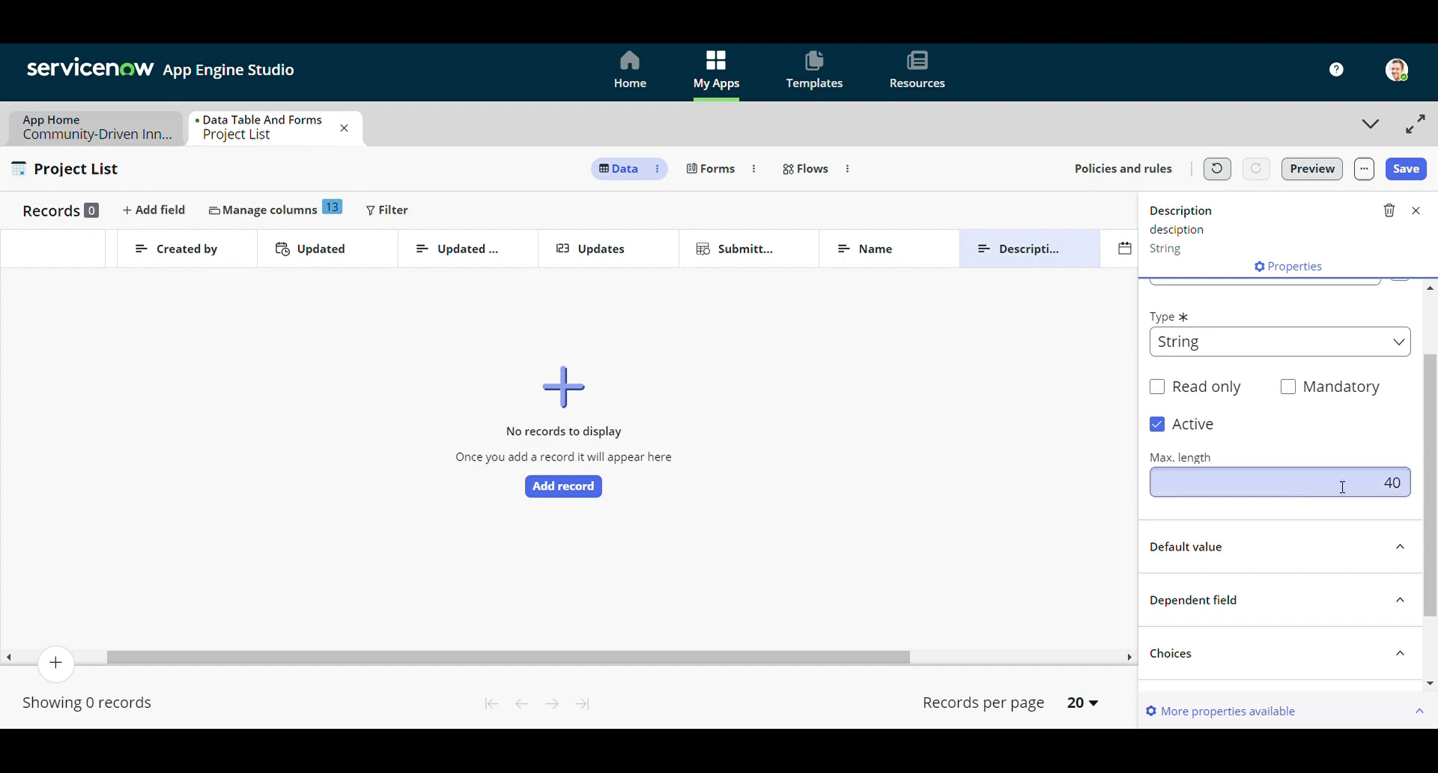
pyautogui.doubleClick(1394, 484)
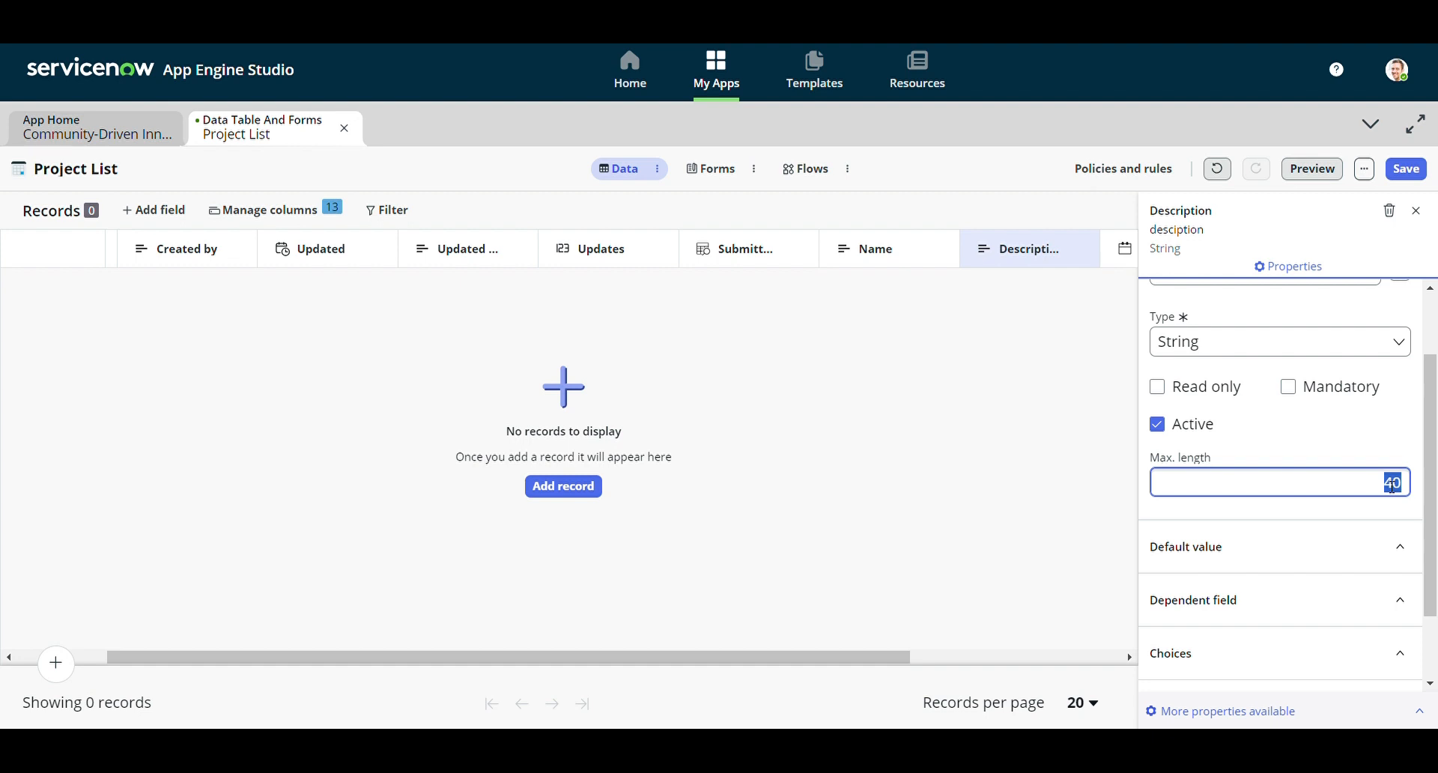
pyautogui.write('240')
pyautogui.doubleClick(1401, 484)
pyautogui.write('400')
pyautogui.click(1386, 451)
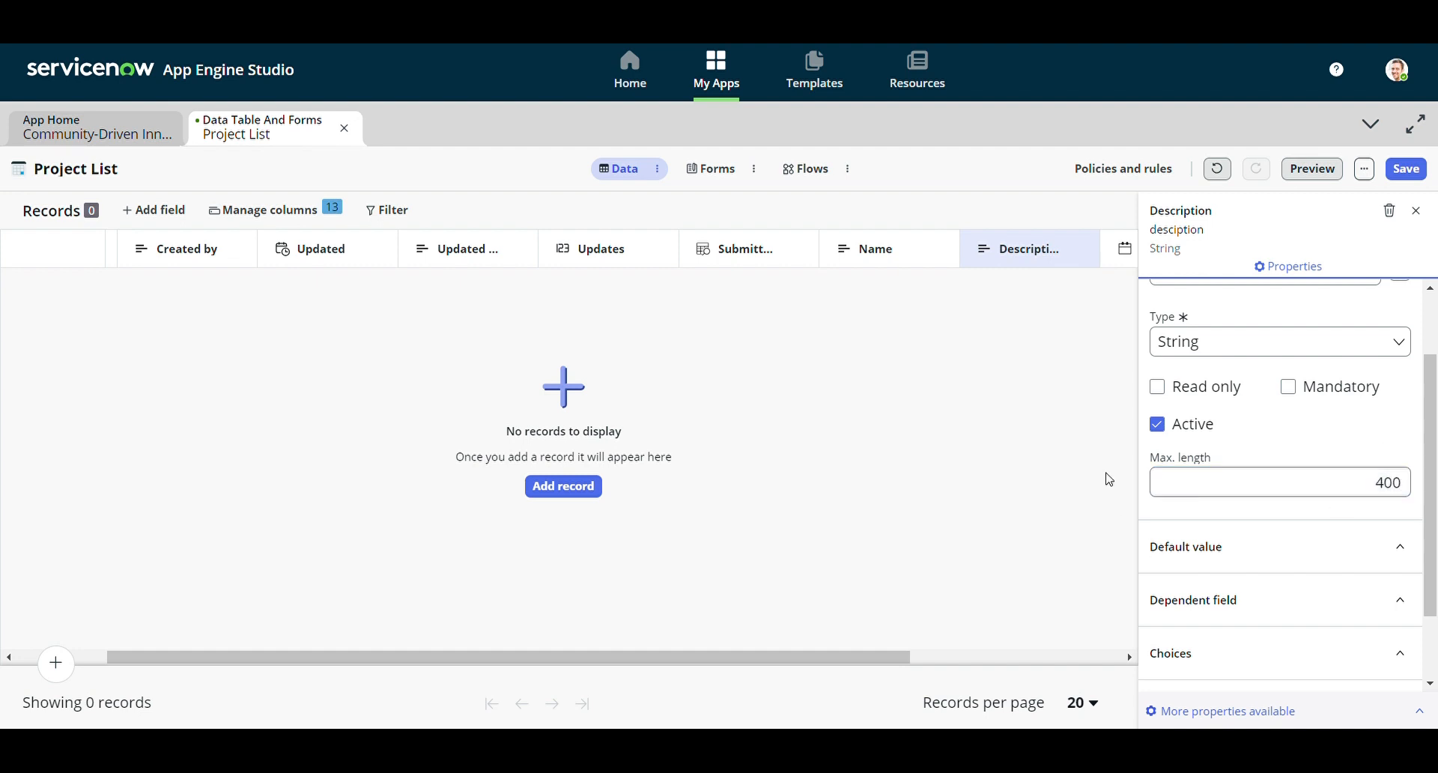
# Review the Default value, Dependent field and Choices settings, then close the properties panel
pyautogui.click(1397, 552)
pyautogui.scroll(-3, 1213, 597)
pyautogui.click(1345, 545)
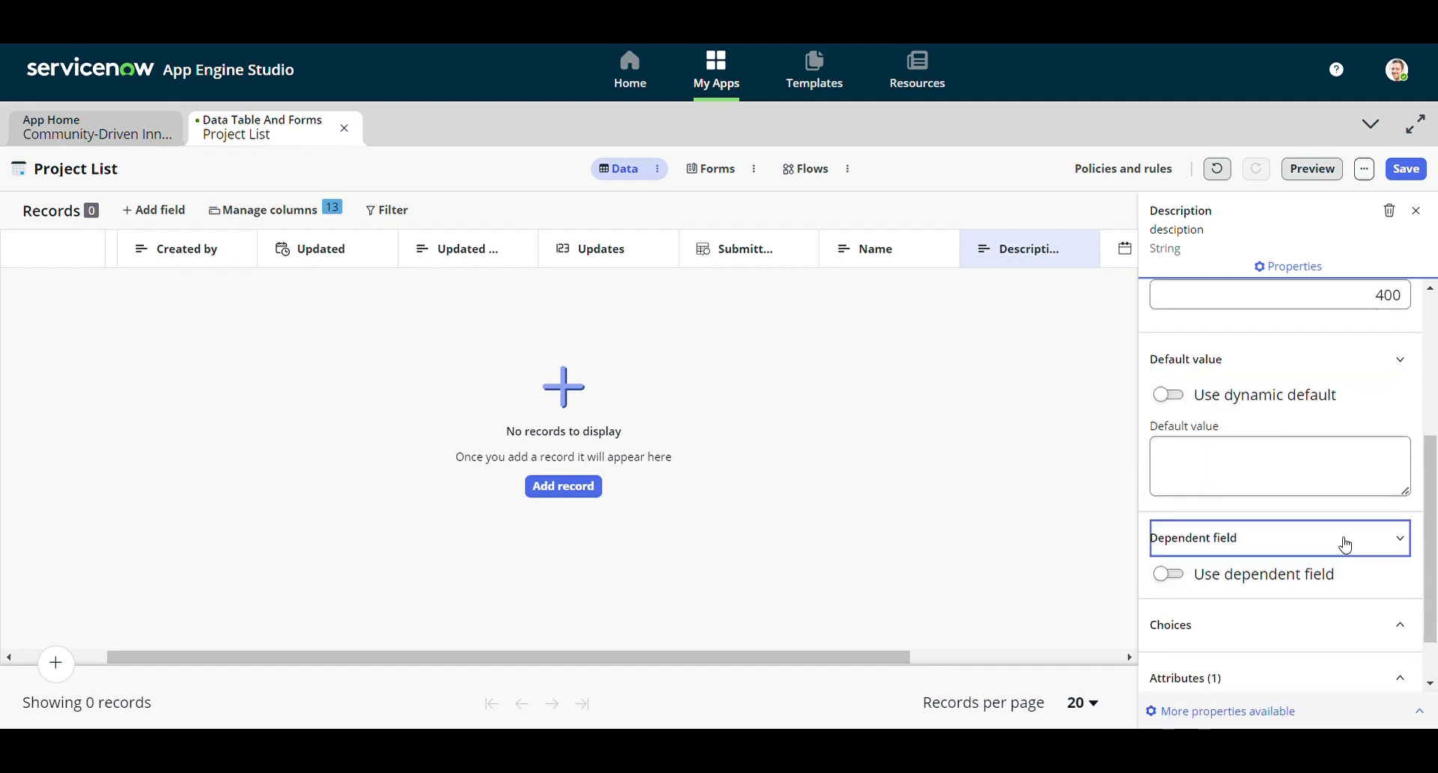
pyautogui.scroll(-1, 1241, 577)
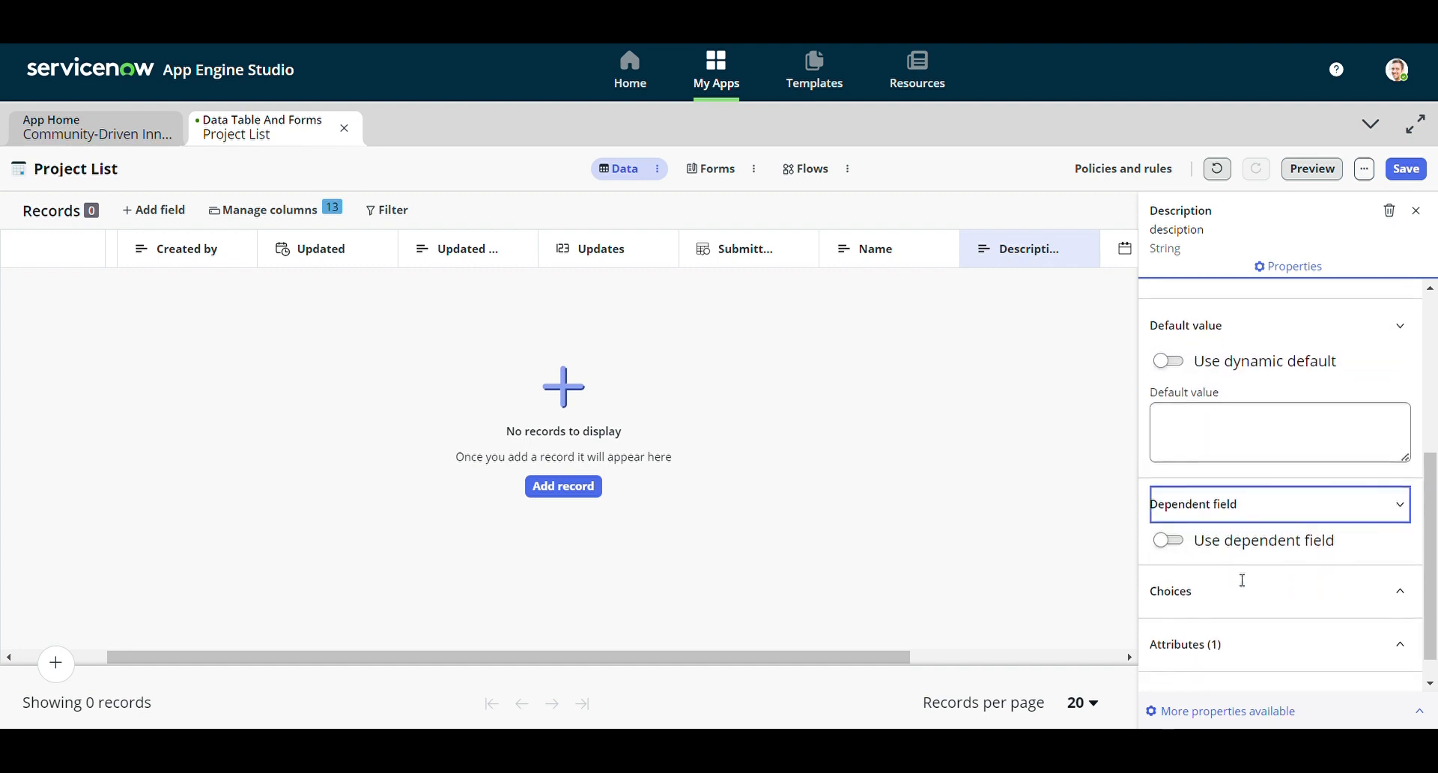
pyautogui.click(1283, 575)
pyautogui.scroll(-1, 1277, 580)
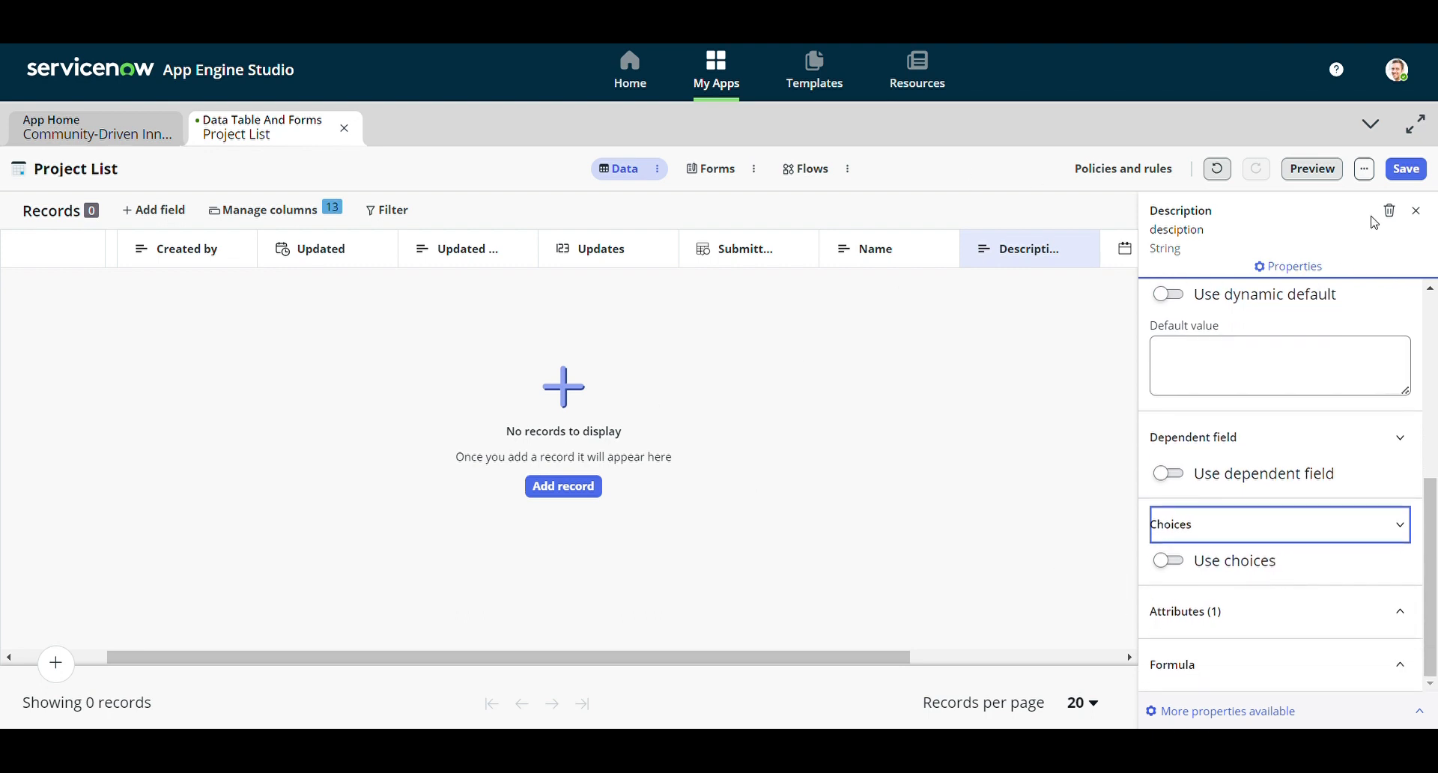
pyautogui.click(1415, 211)
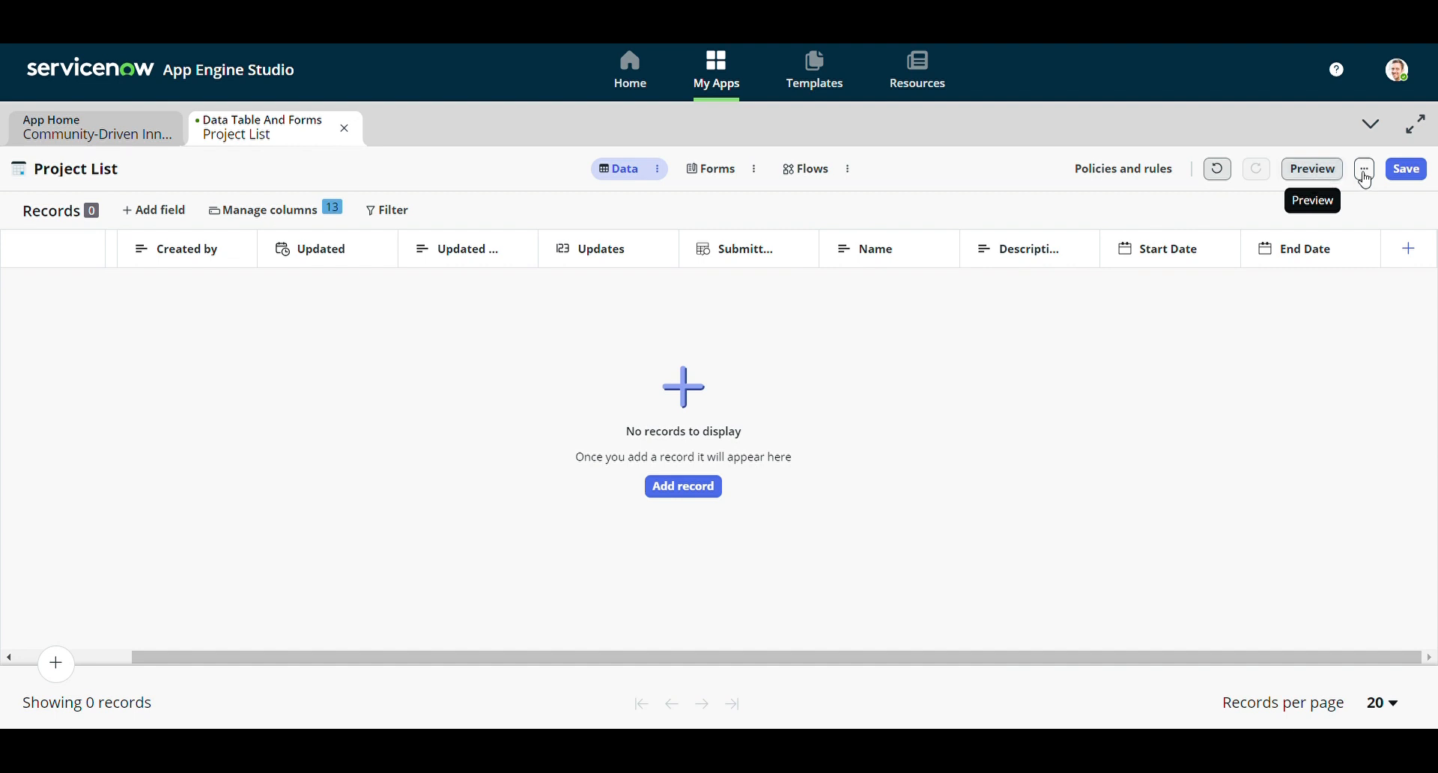
# Save the Project List table and preview it to confirm the corrected Description header
pyautogui.click(1405, 169)
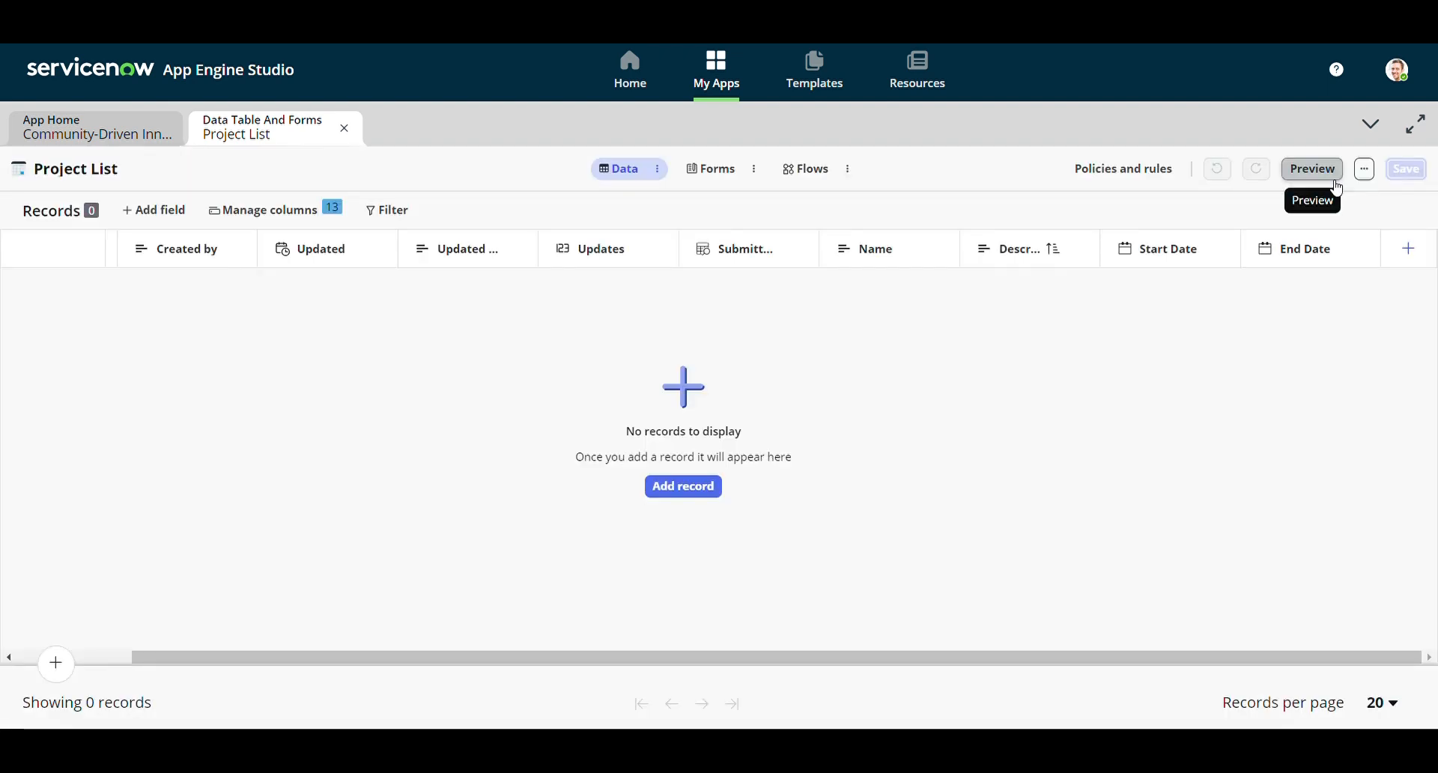
pyautogui.click(1331, 177)
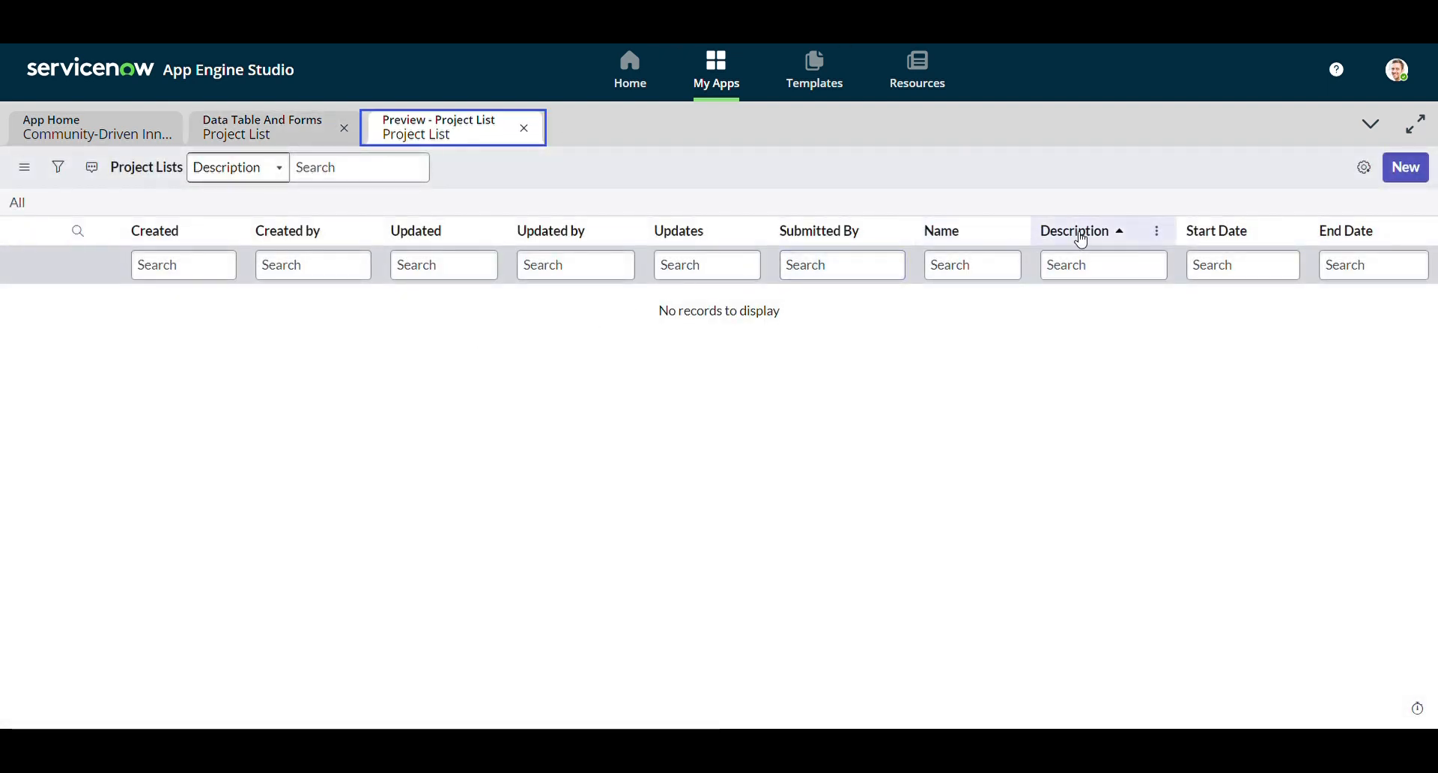
pyautogui.click(525, 129)
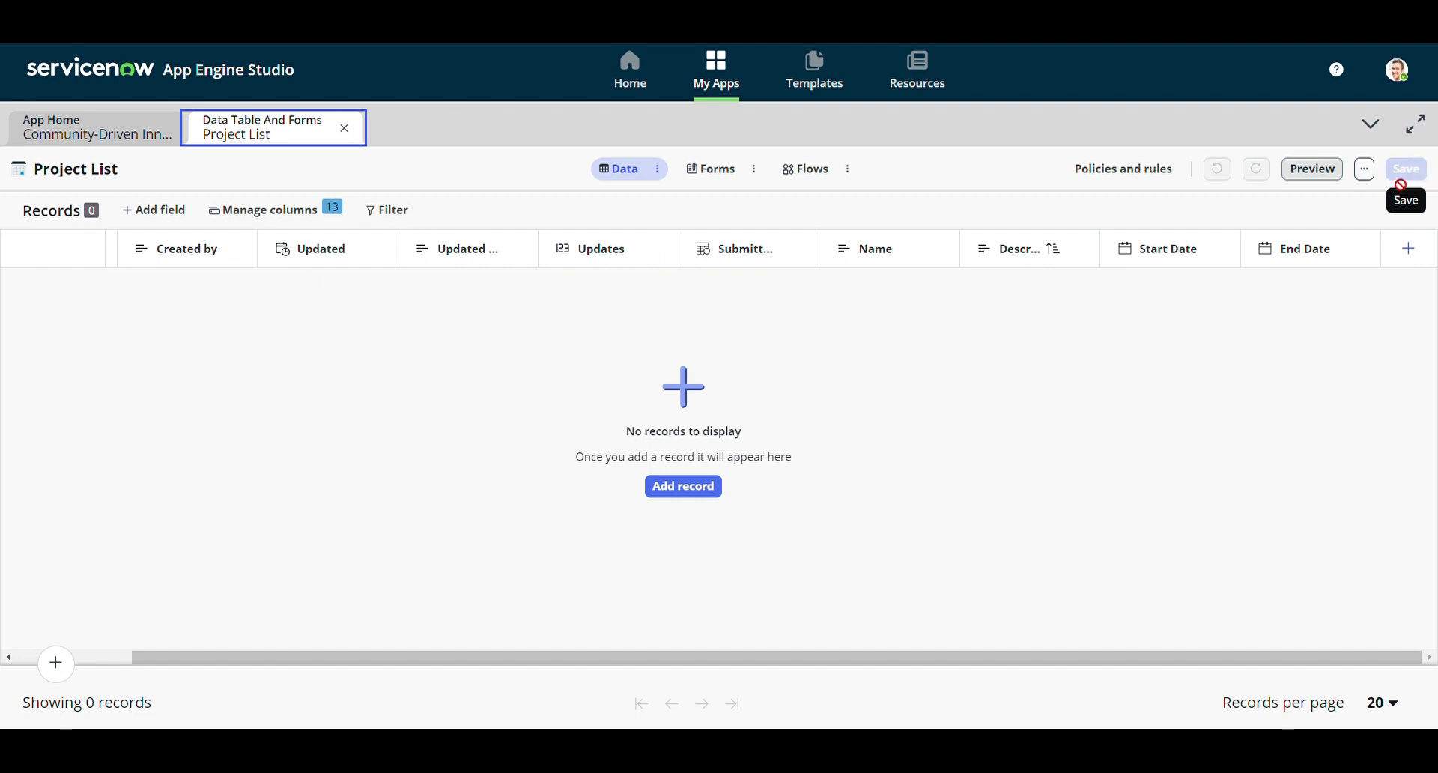
# From App Home, reopen the Project List table in the table builder via Edit
pyautogui.click(345, 129)
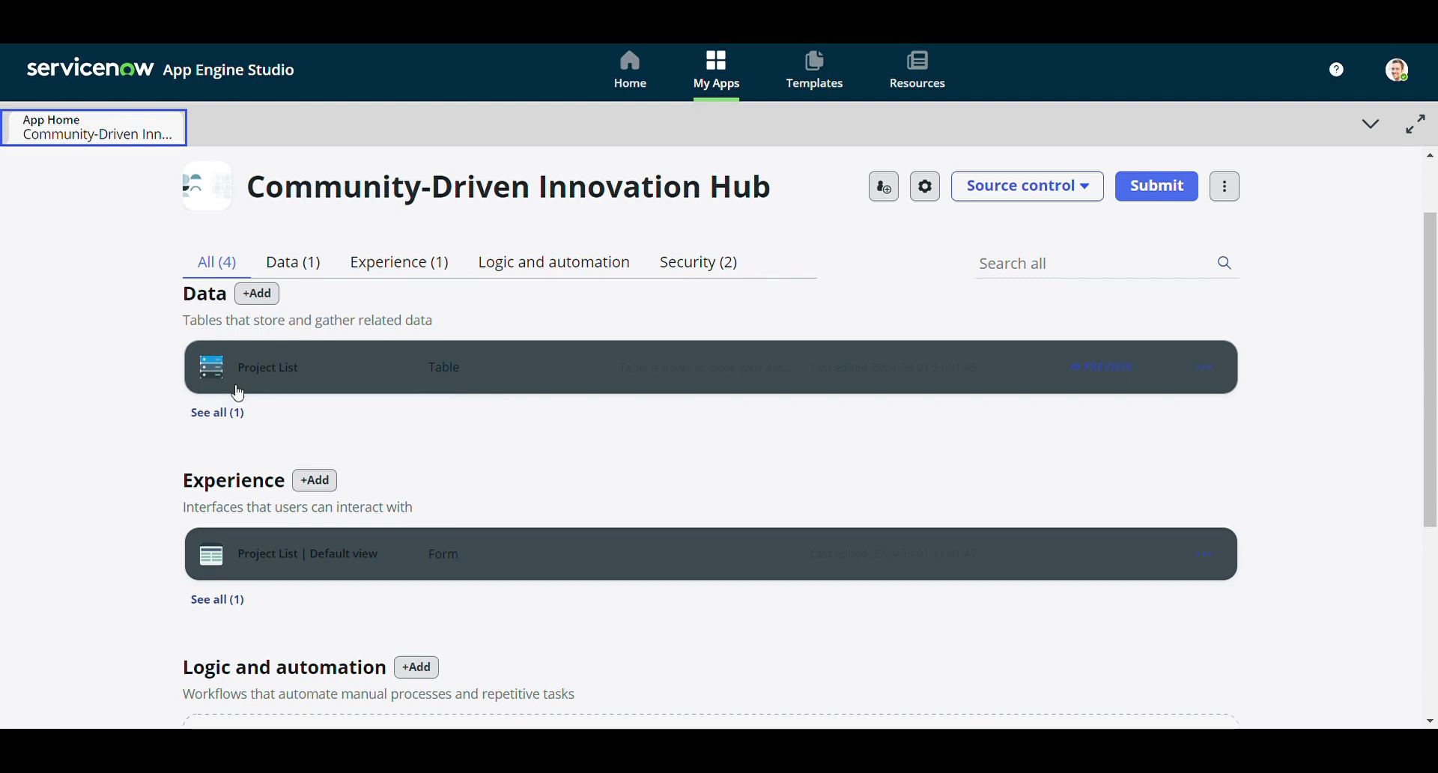
pyautogui.scroll(1, 275, 400)
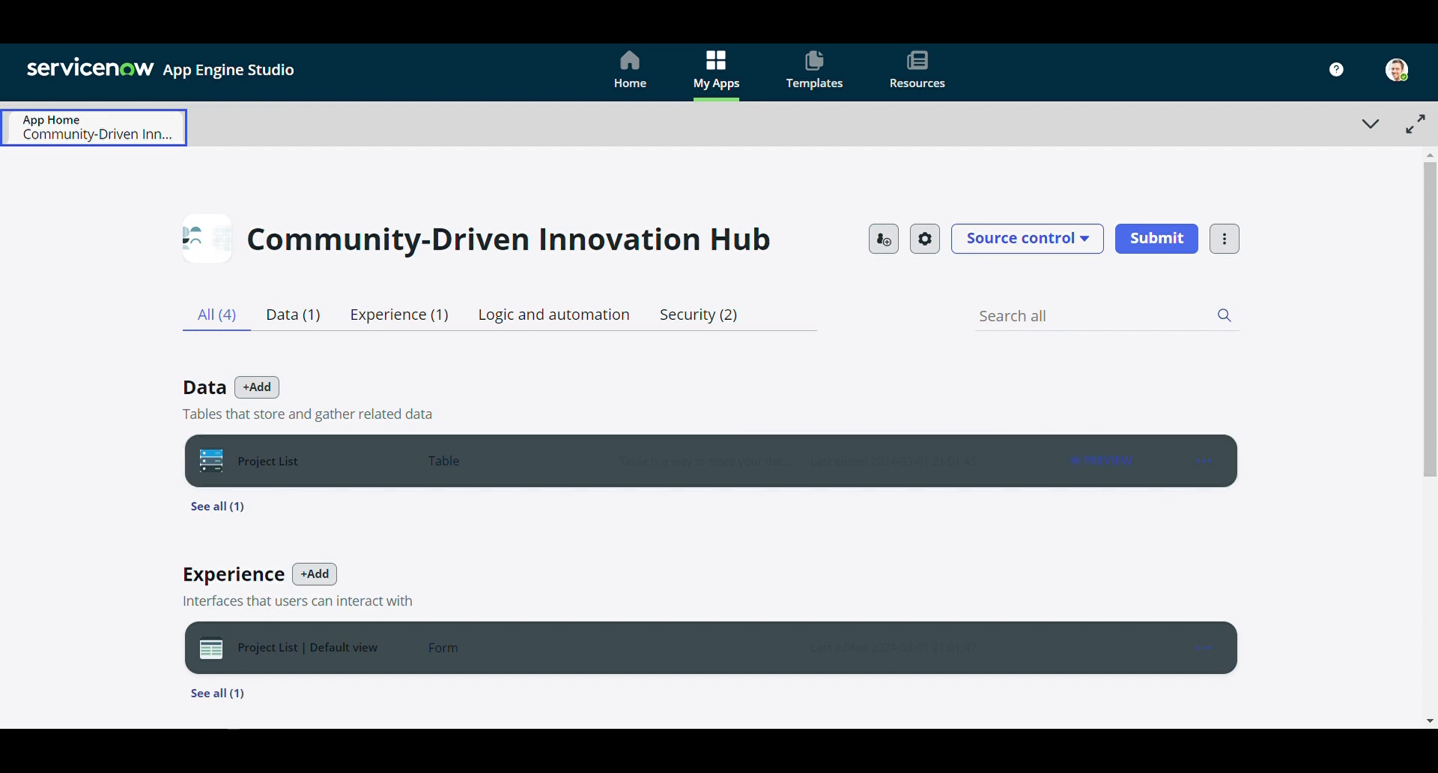
pyautogui.scroll(-1, 973, 442)
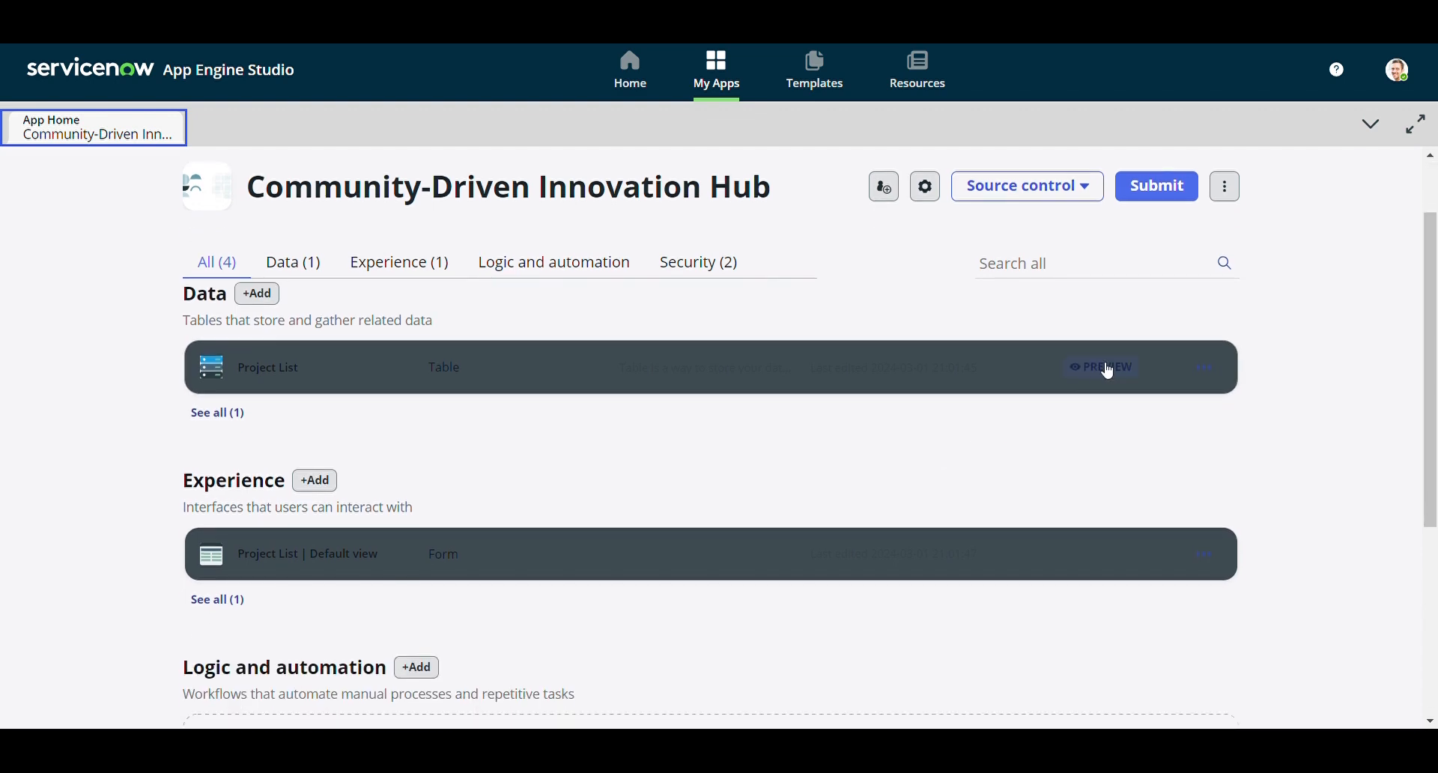
pyautogui.click(1205, 367)
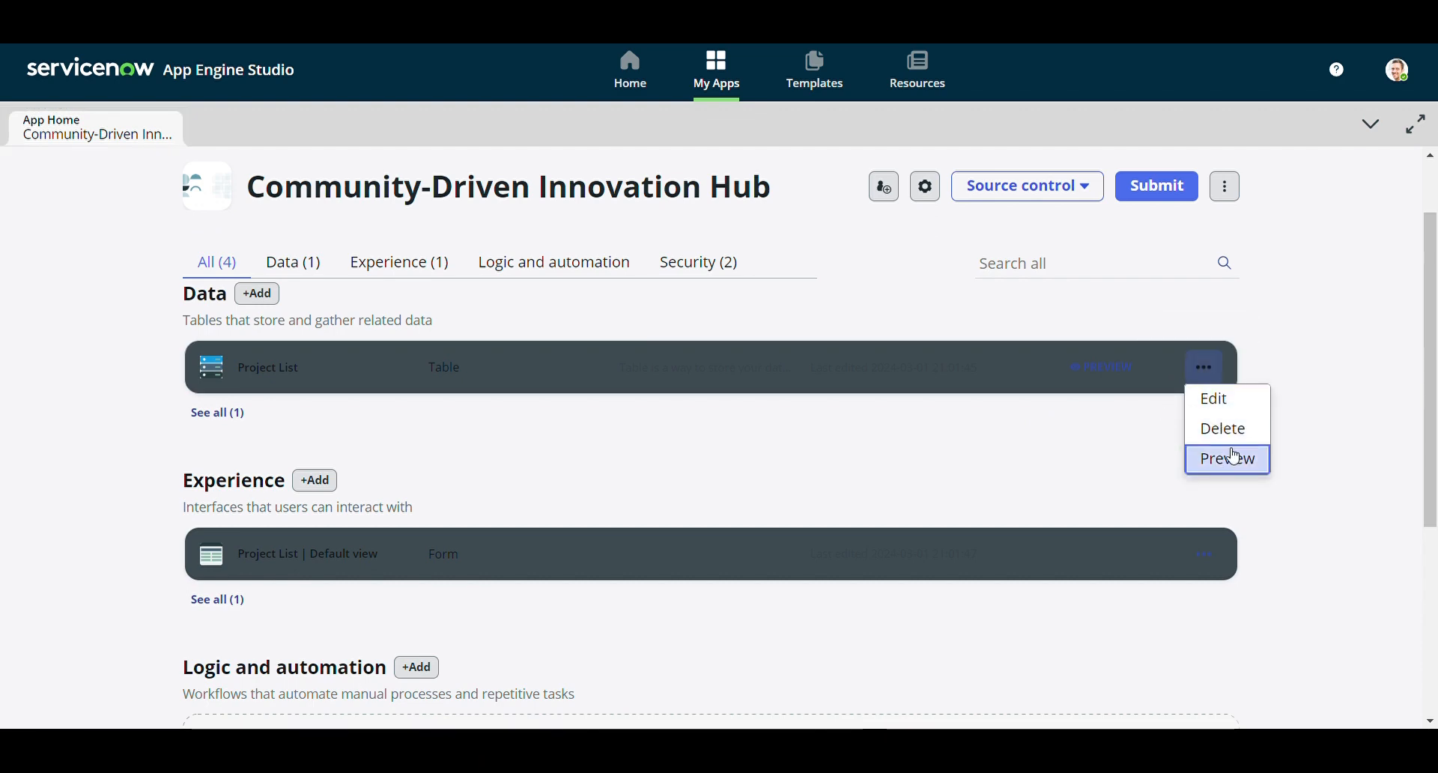
pyautogui.click(1223, 412)
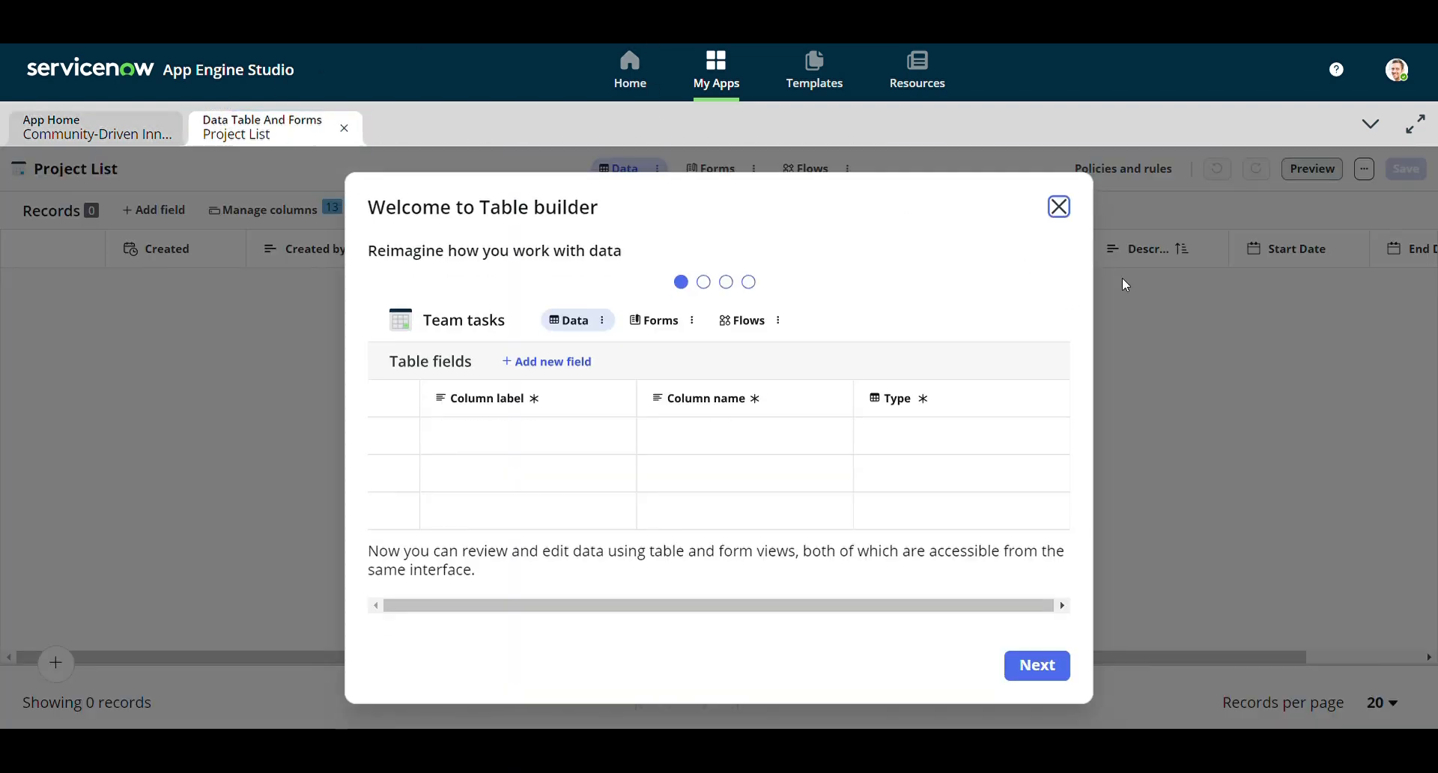
# Dismiss the builder tips, check Description's 400 maximum length, and return to App Home
pyautogui.click(1058, 207)
pyautogui.click(770, 217)
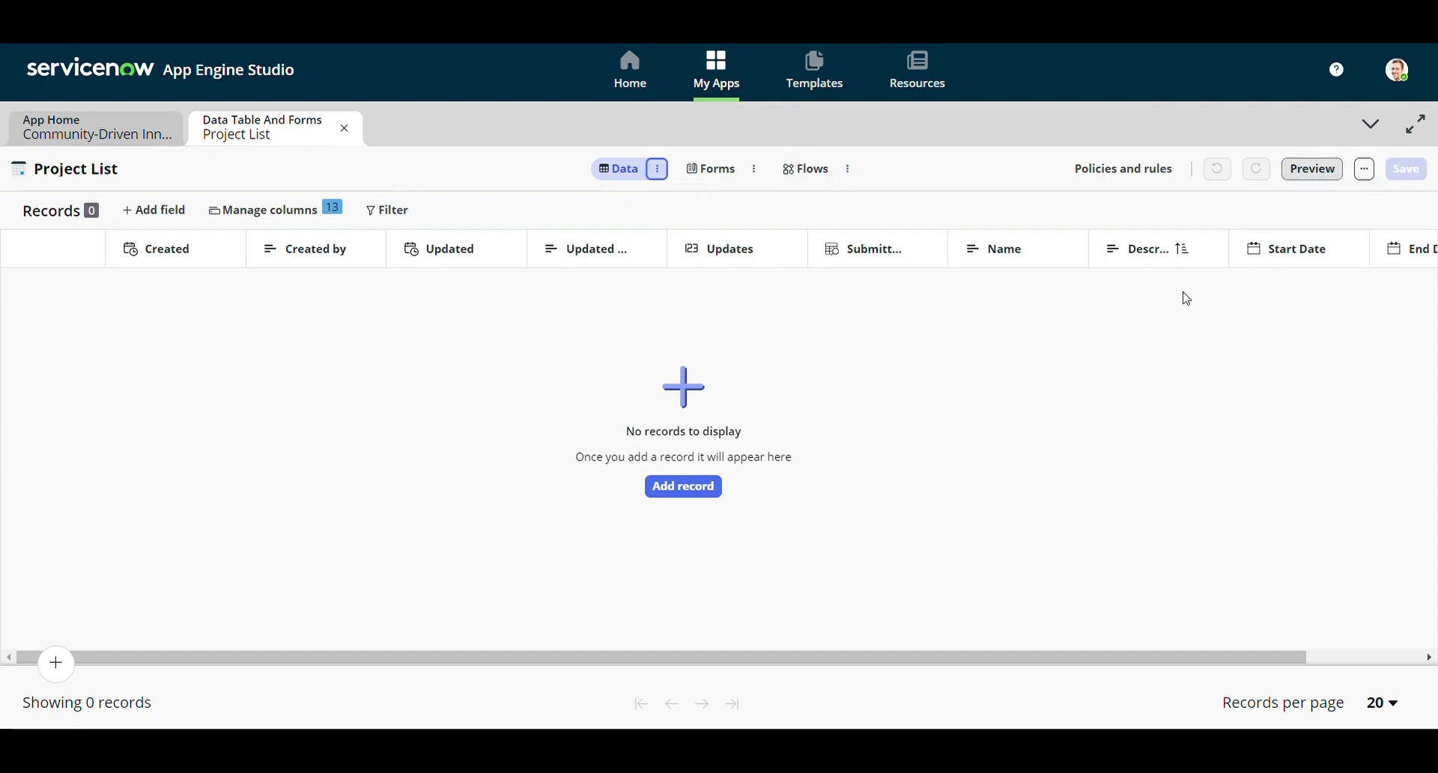
pyautogui.click(1211, 253)
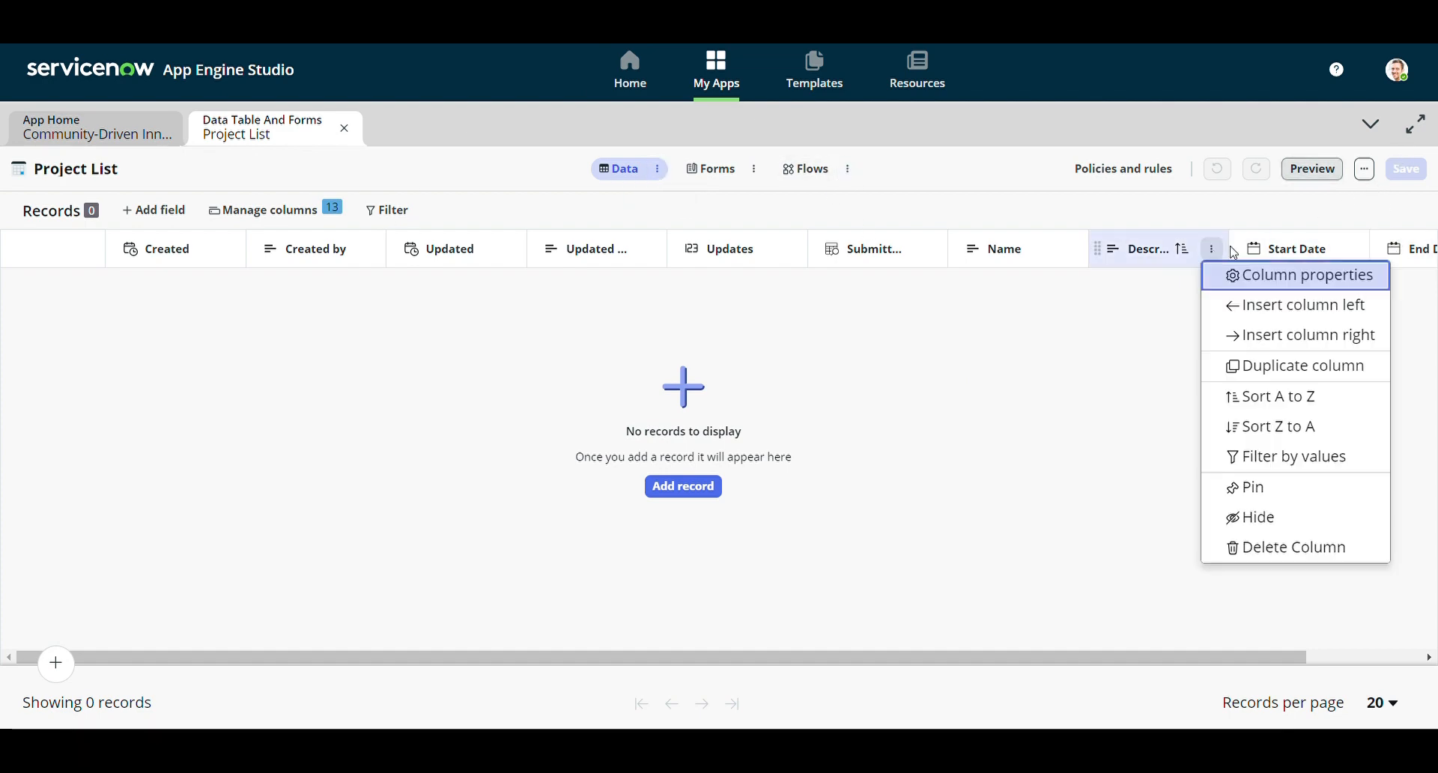
pyautogui.click(1293, 277)
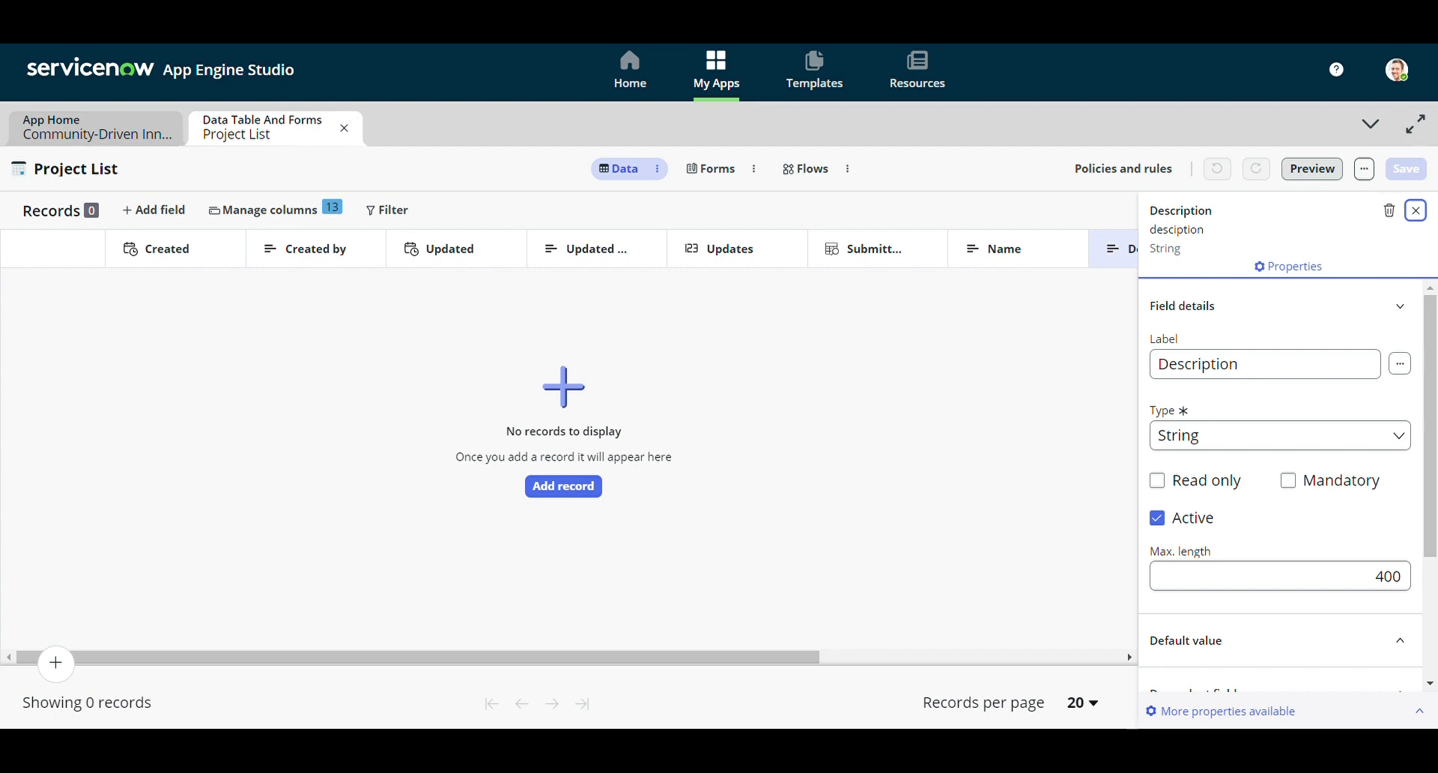
pyautogui.click(1415, 211)
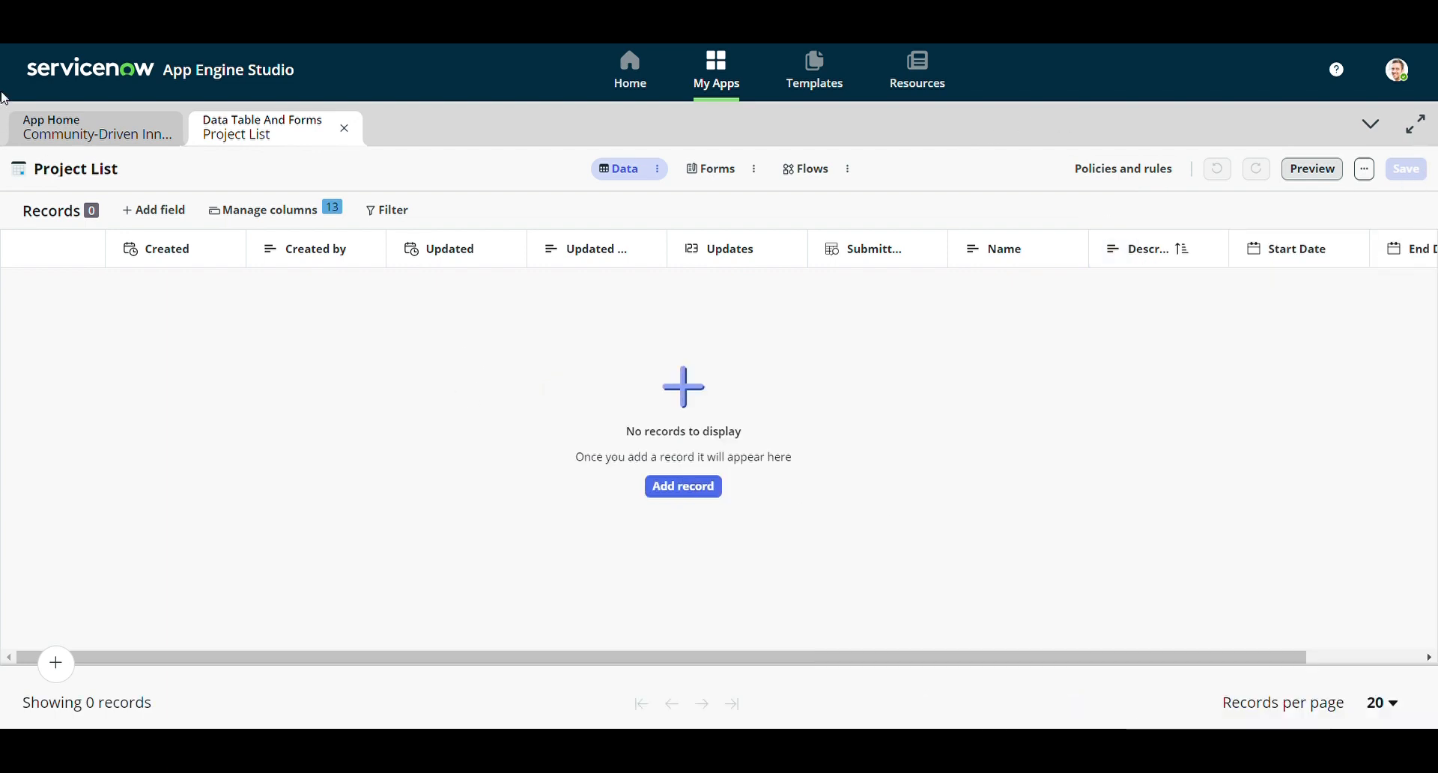
pyautogui.click(75, 131)
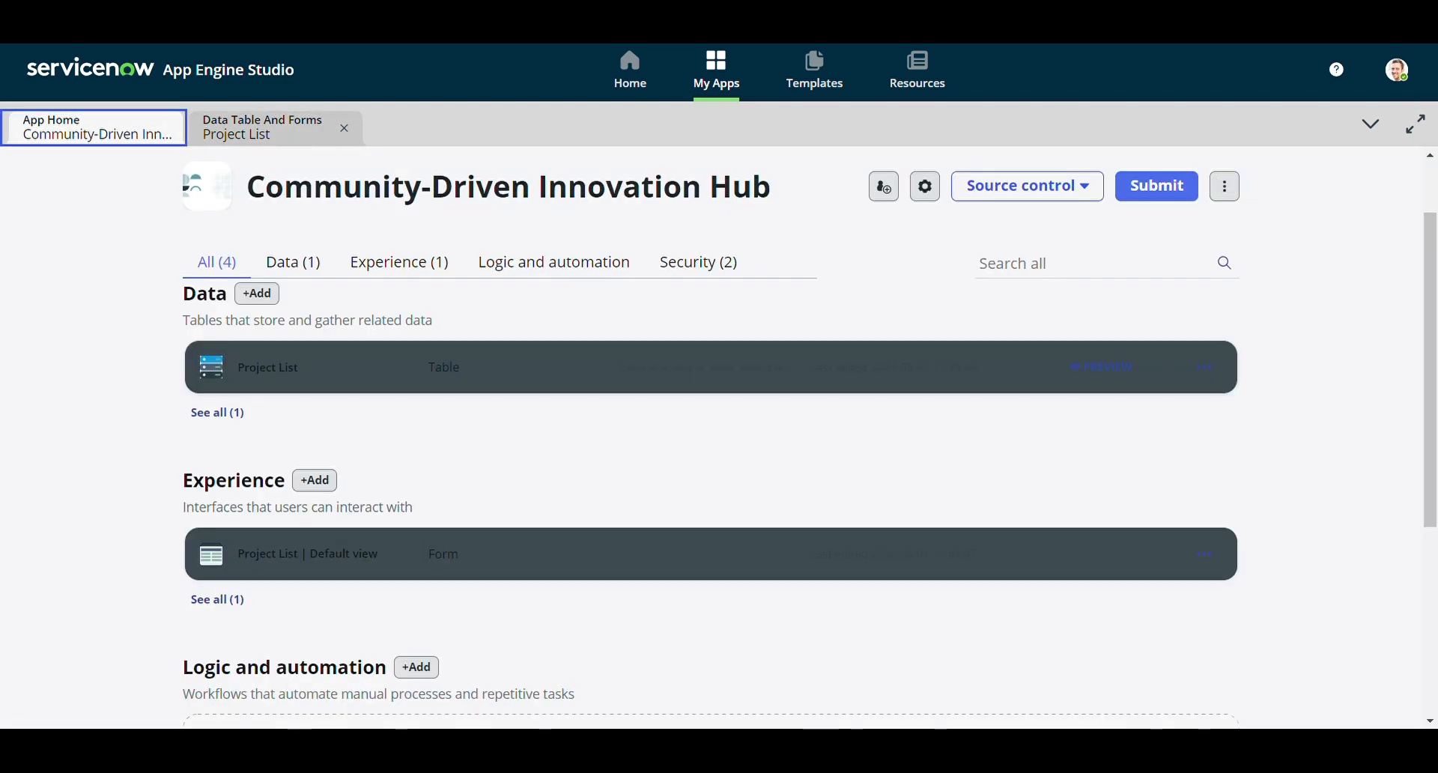